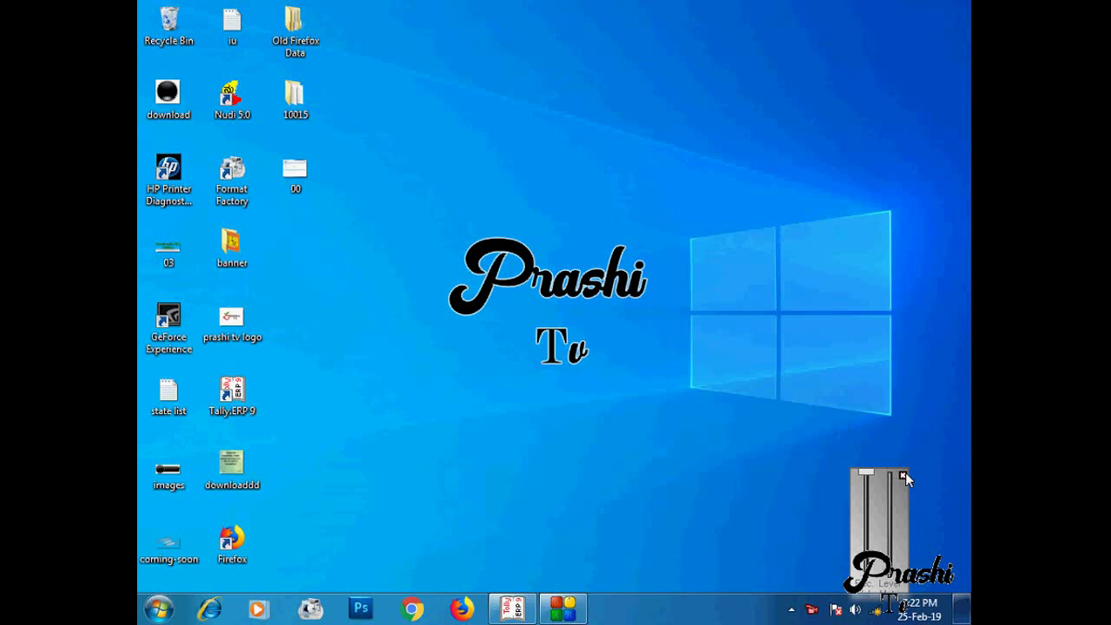
# Step: Dismiss the volume popup and restore the Tally.ERP 9 window for Prashi Company
pyautogui.click(904, 475)
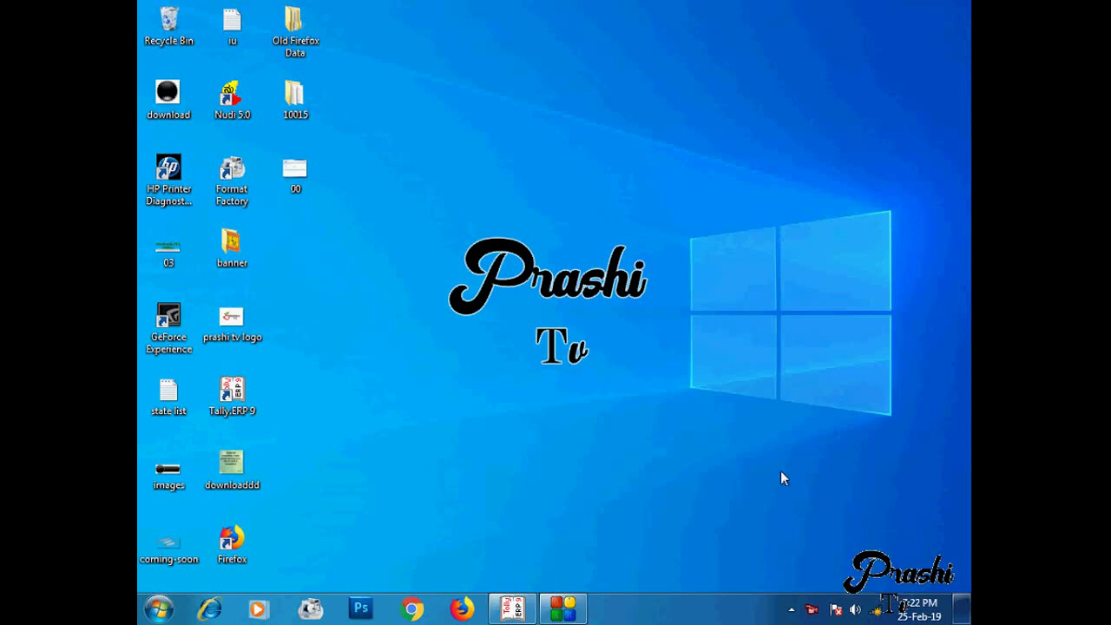
pyautogui.click(513, 609)
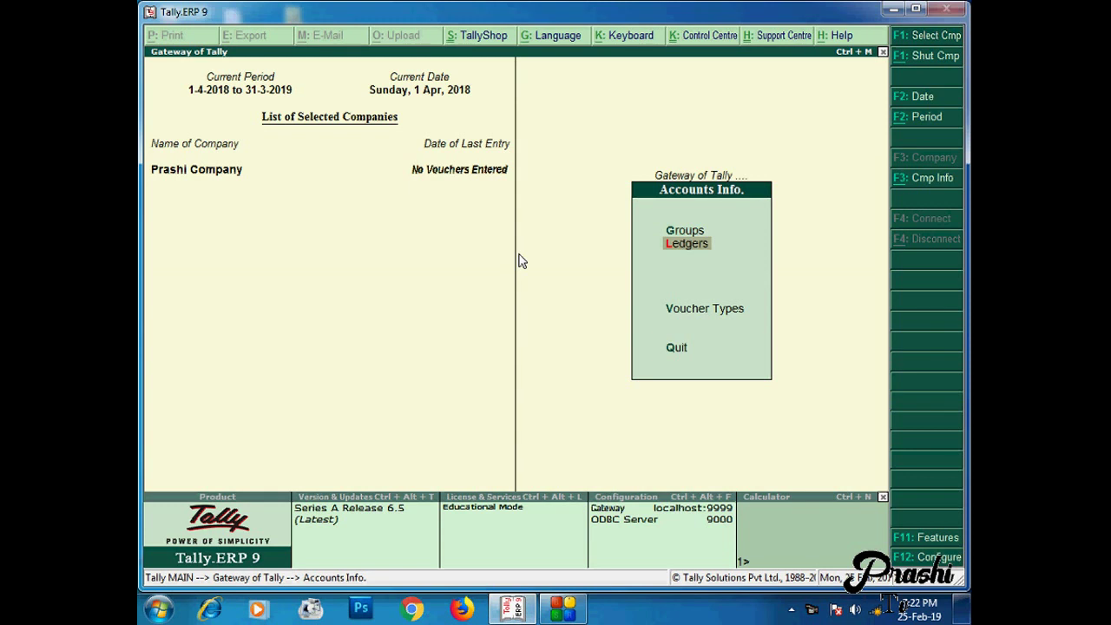
# Step: Choose Ledgers, then Display under Multiple Ledgers to reach the group selection
pyautogui.press('Return')
pyautogui.press('Down')
pyautogui.press('Down')
pyautogui.press('Down')
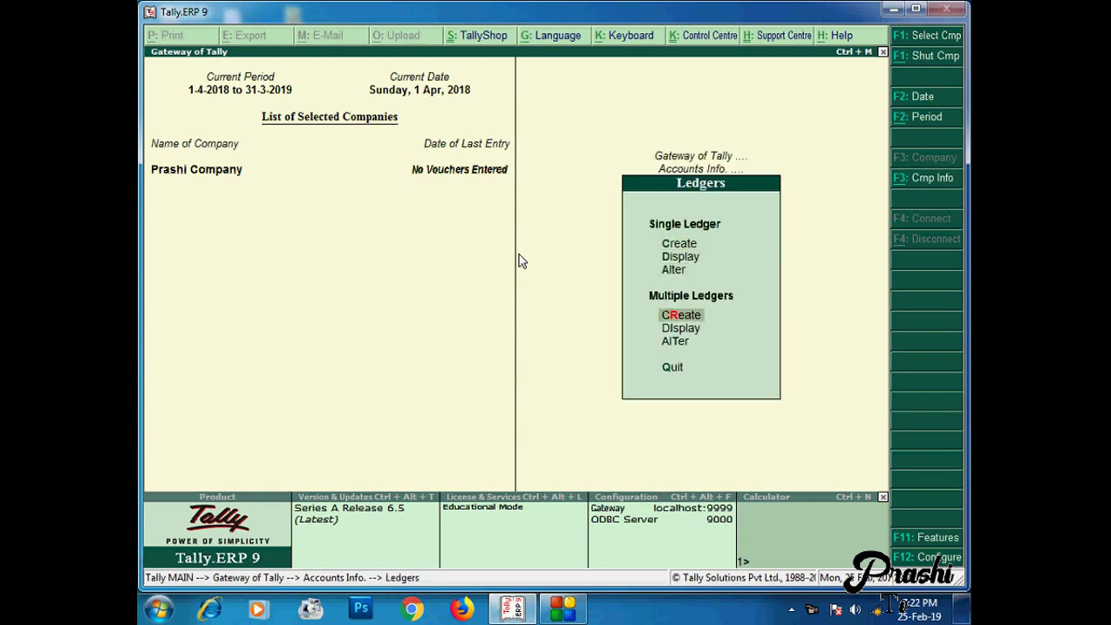
pyautogui.press('Down')
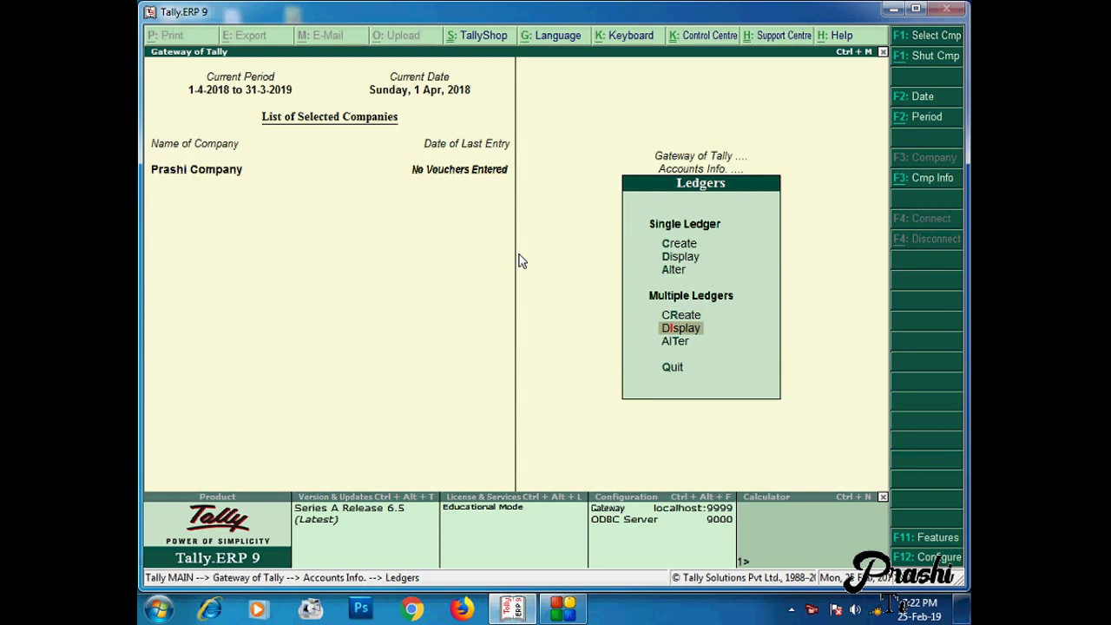
pyautogui.press('Return')
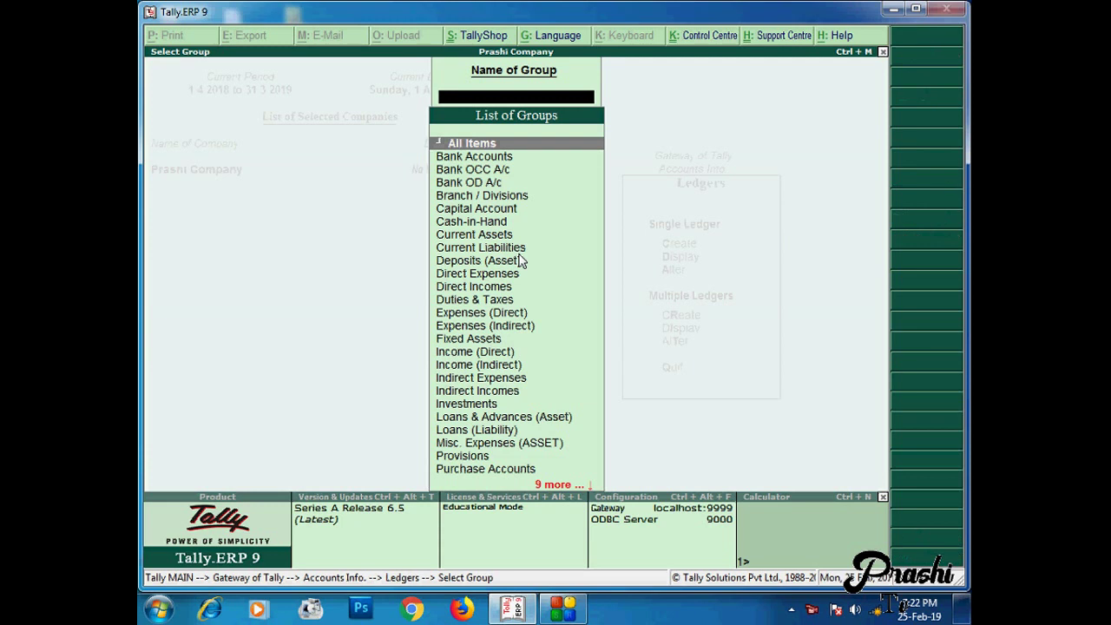
# Step: Select All Items in the List of Groups to display all six ledgers together
pyautogui.press('Down')
pyautogui.press('Down')
pyautogui.press('Down')
pyautogui.press('Down')
pyautogui.press('Down')
pyautogui.press('Down')
pyautogui.press('Down')
pyautogui.press('Down')
pyautogui.press('Down')
pyautogui.press('Up')
pyautogui.press('Up')
pyautogui.press('Up')
pyautogui.press('Up')
pyautogui.press('Up')
pyautogui.press('Up')
pyautogui.press('Up')
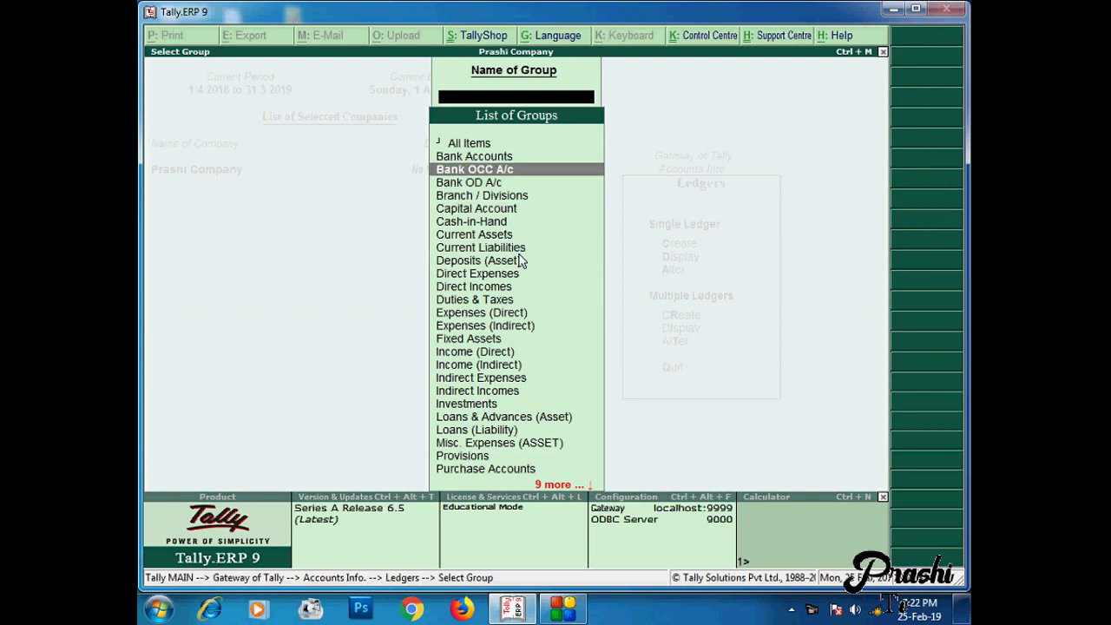
pyautogui.press('Up')
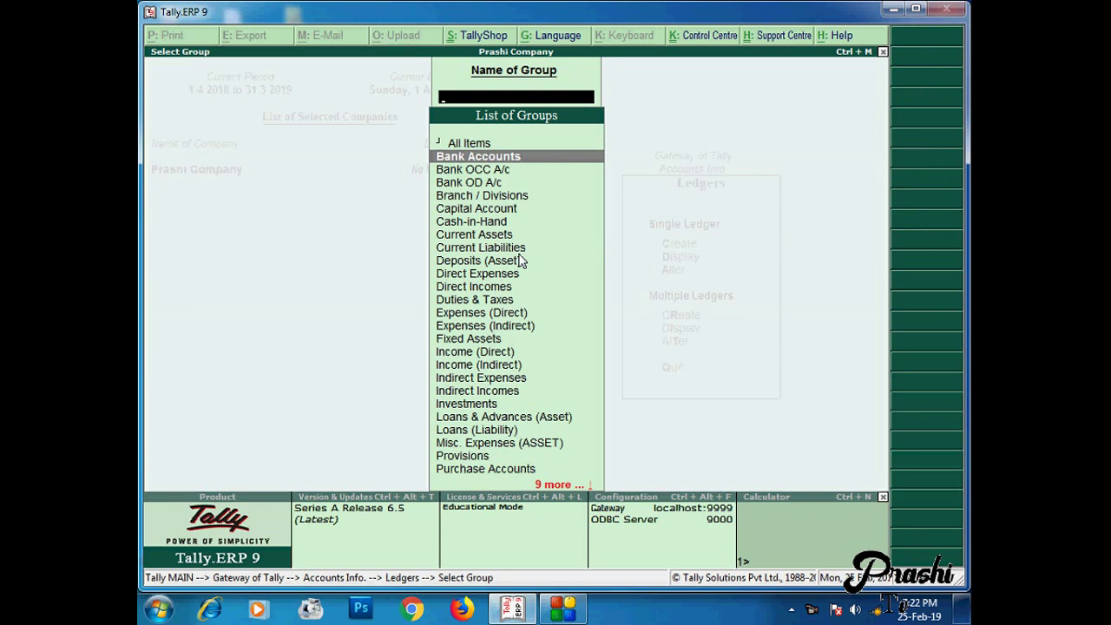
pyautogui.press('Down')
pyautogui.press('Down')
pyautogui.press('Down')
pyautogui.press('Down')
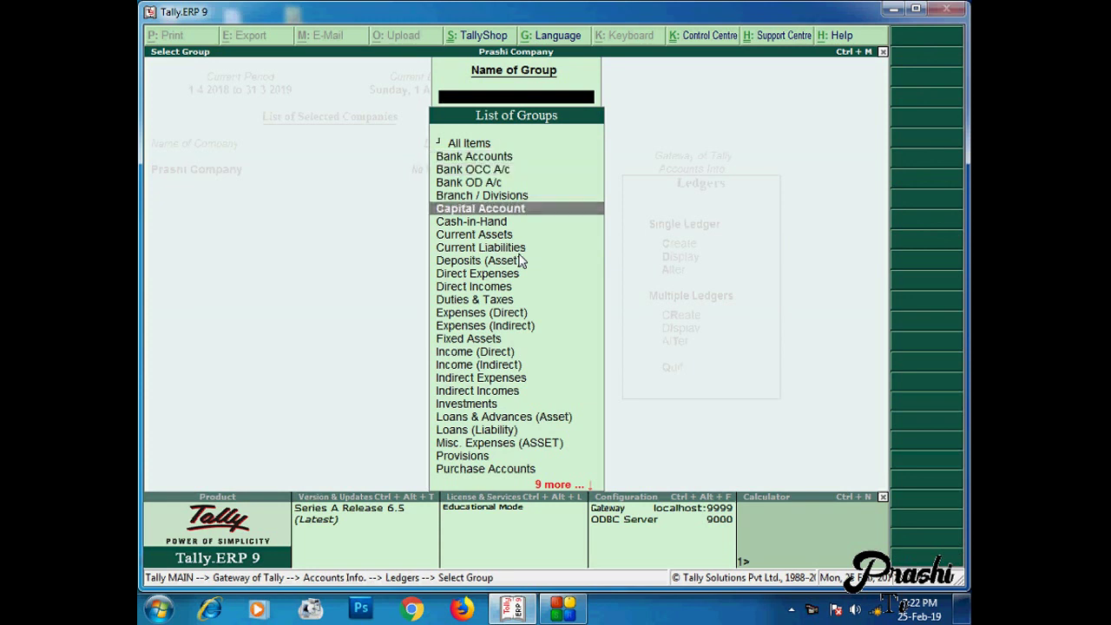
pyautogui.press('Down')
pyautogui.press('Down')
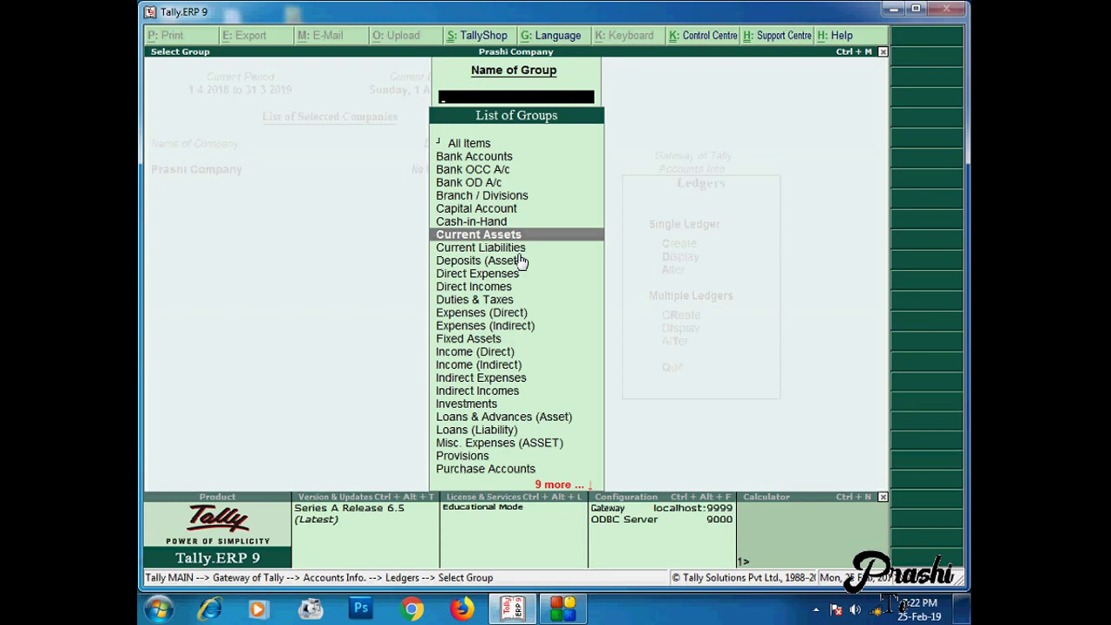
pyautogui.press('Up')
pyautogui.press('Up')
pyautogui.press('Up')
pyautogui.press('Up')
pyautogui.press('Up')
pyautogui.press('Up')
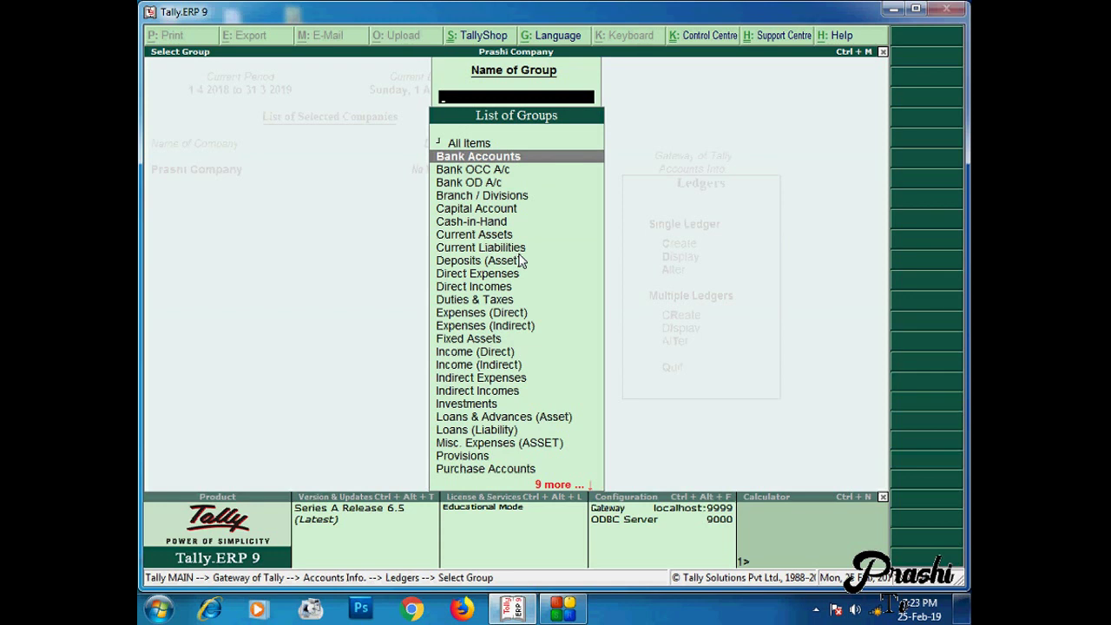
pyautogui.press('Up')
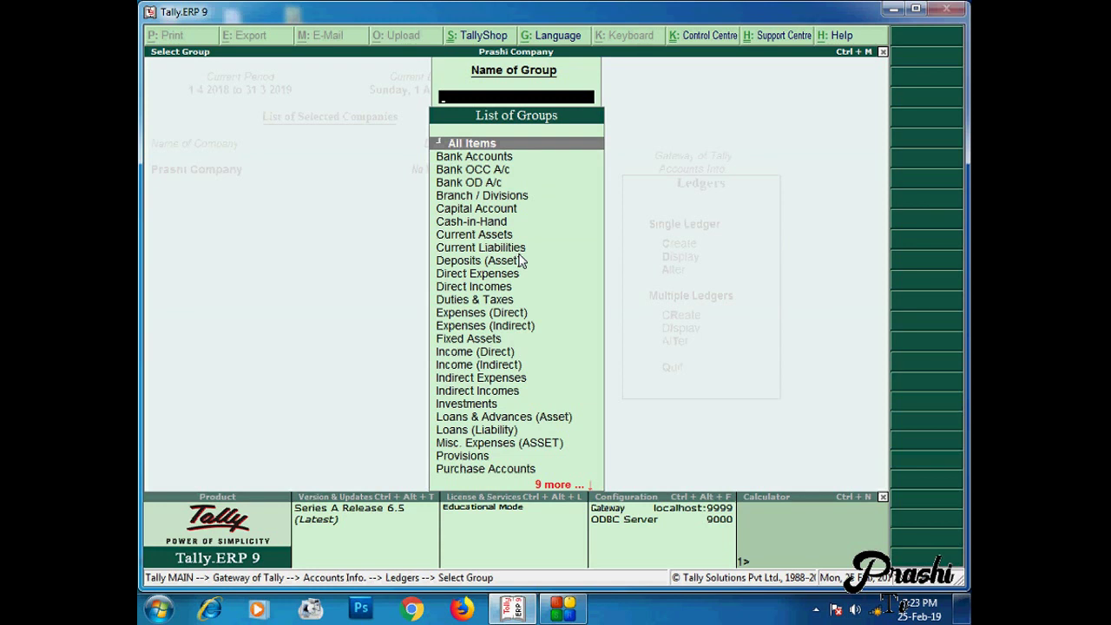
pyautogui.press('Return')
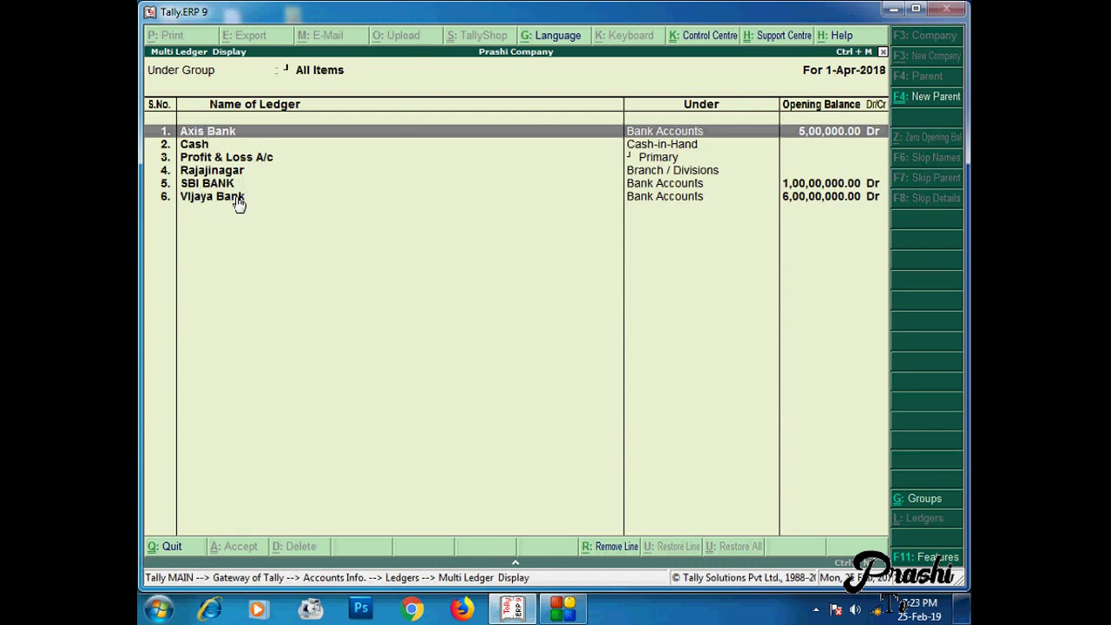
# Step: Review the Cash, Profit & Loss A/c and Rajajinagar rows in the Multi Ledger Display
pyautogui.press('Down')
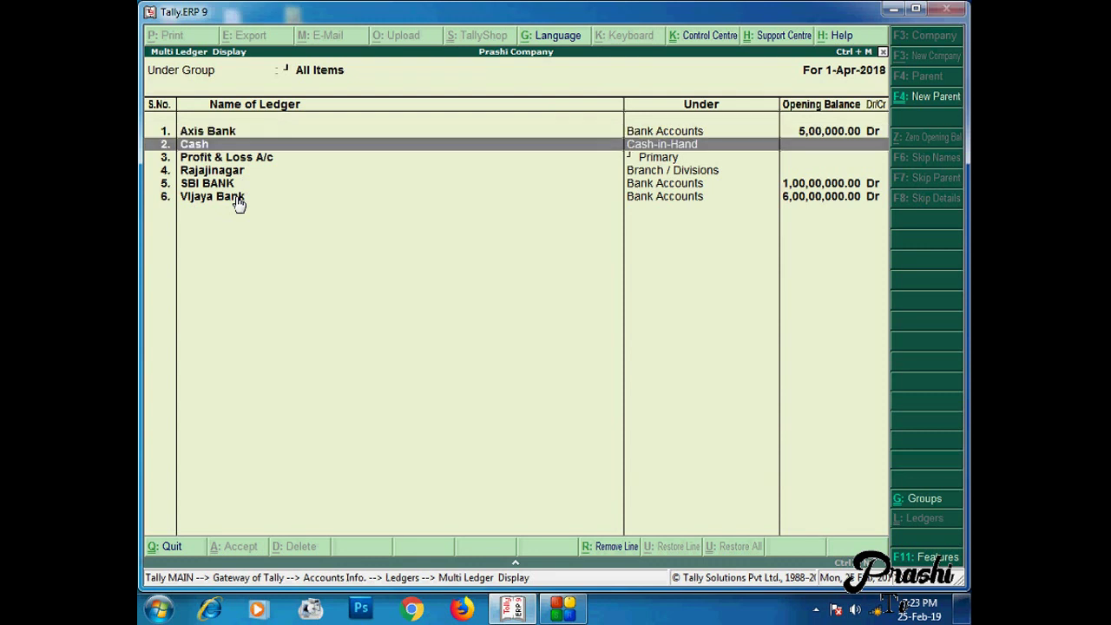
pyautogui.press('Down')
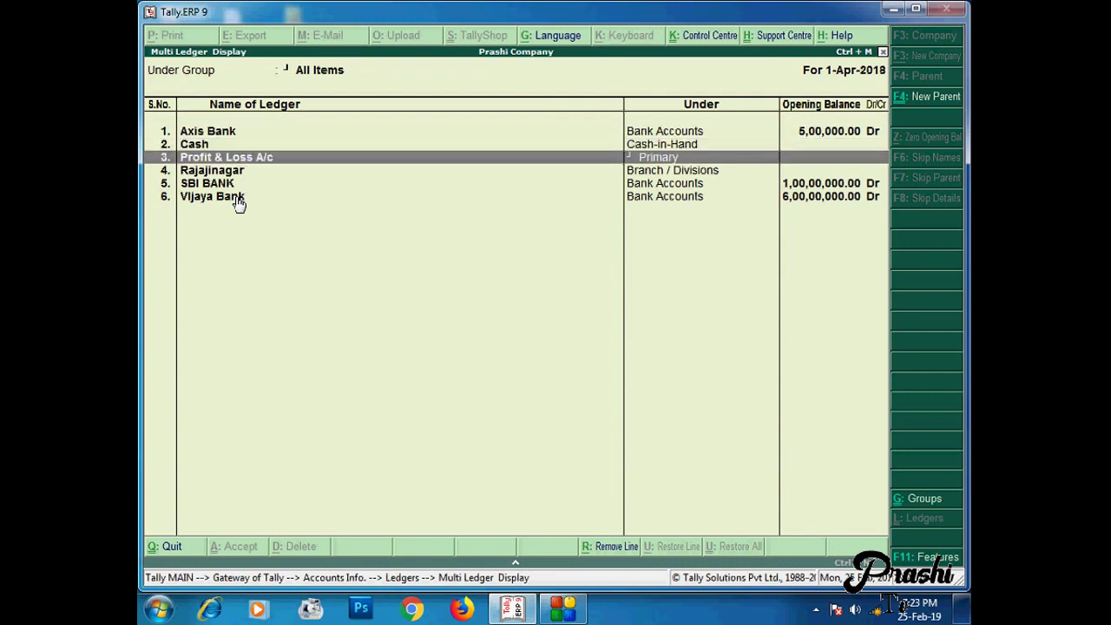
pyautogui.press('Down')
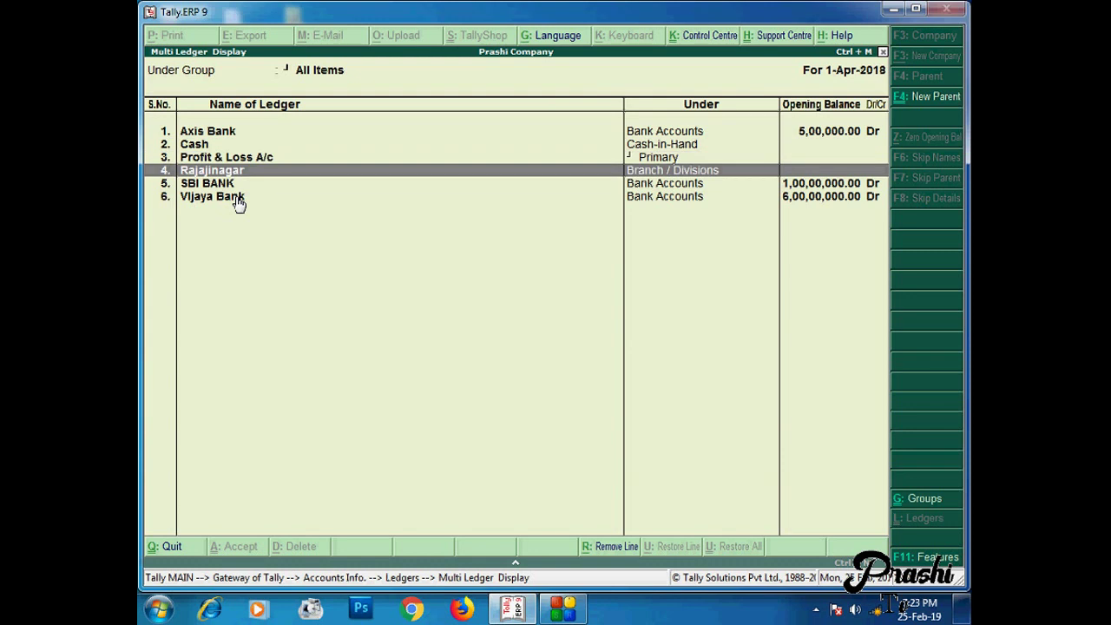
pyautogui.press('Up')
pyautogui.press('Up')
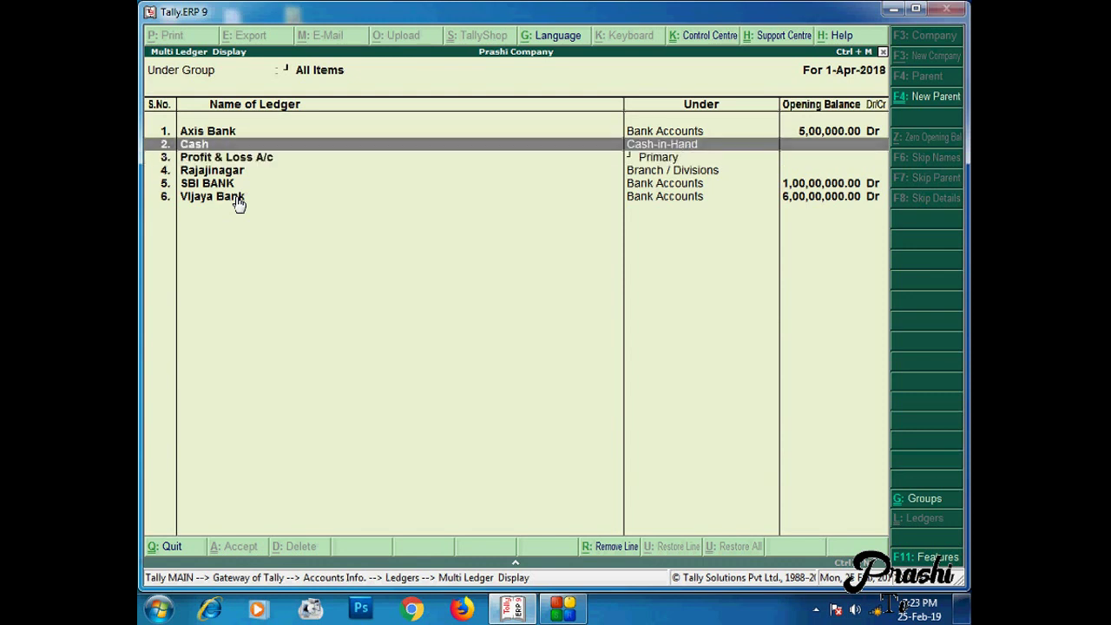
pyautogui.press('Down')
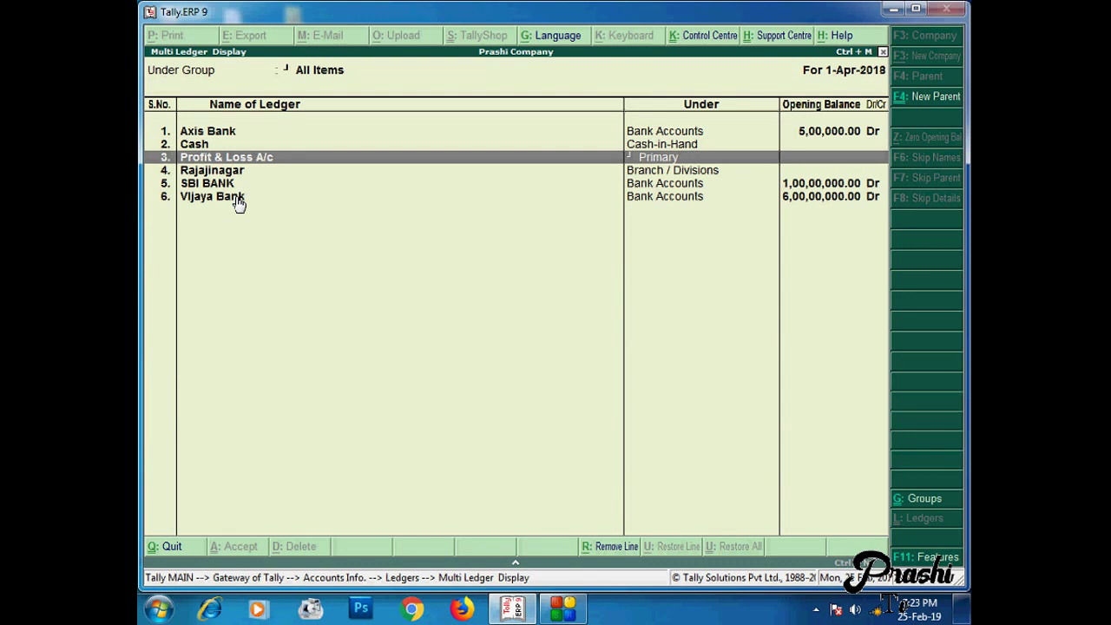
pyautogui.press('Up')
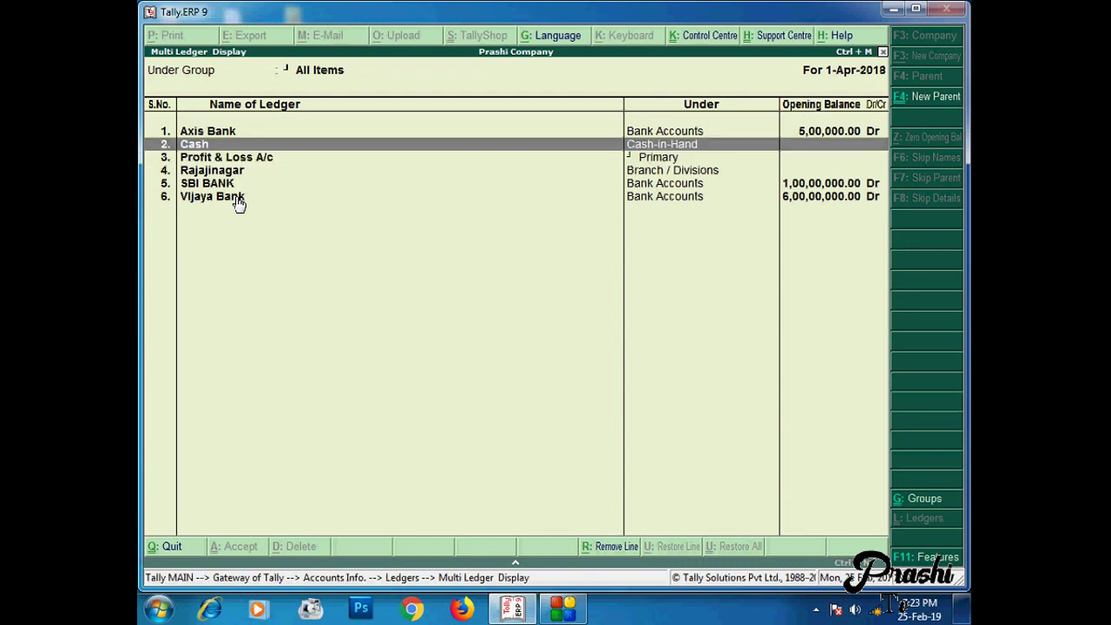
pyautogui.press('Down')
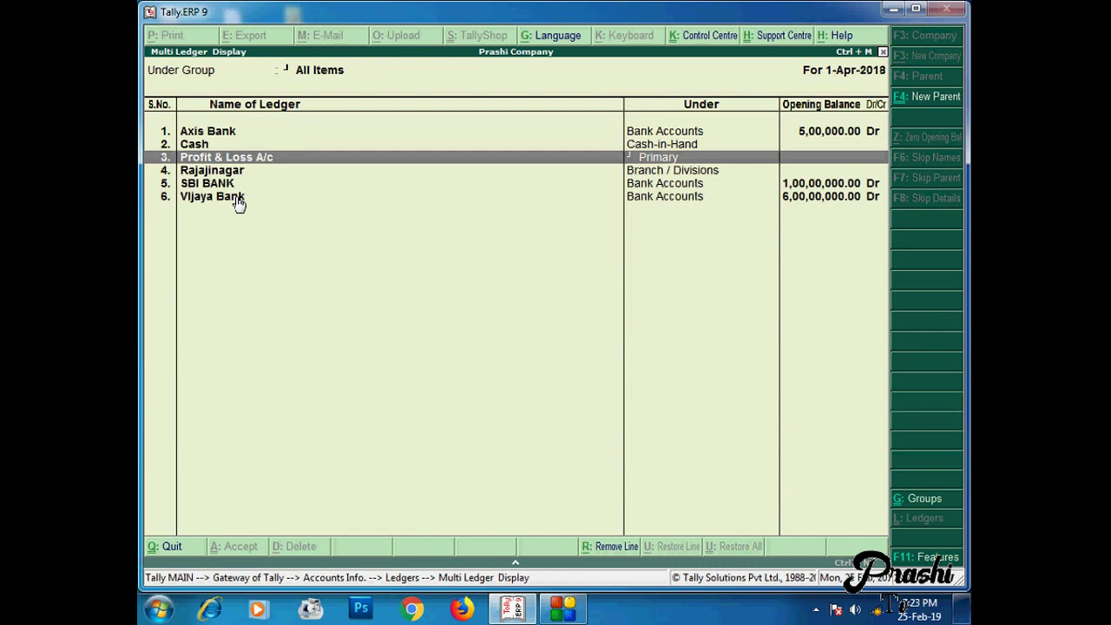
pyautogui.press('Up')
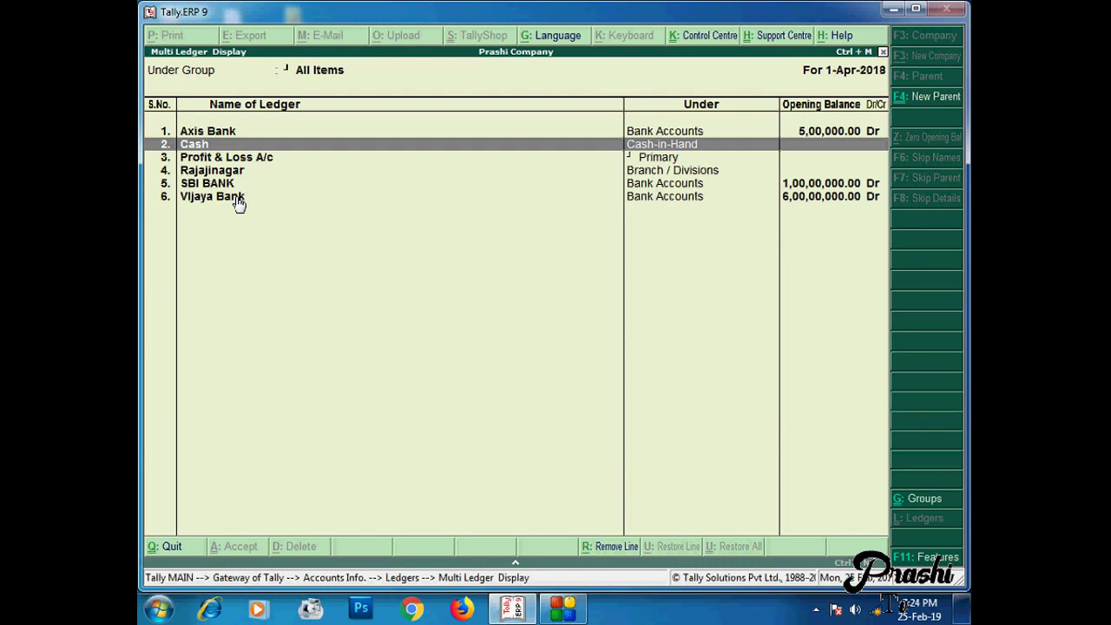
# Step: Close the Multi Ledger Display and return to the Accounts Info. menu
pyautogui.press('Escape')
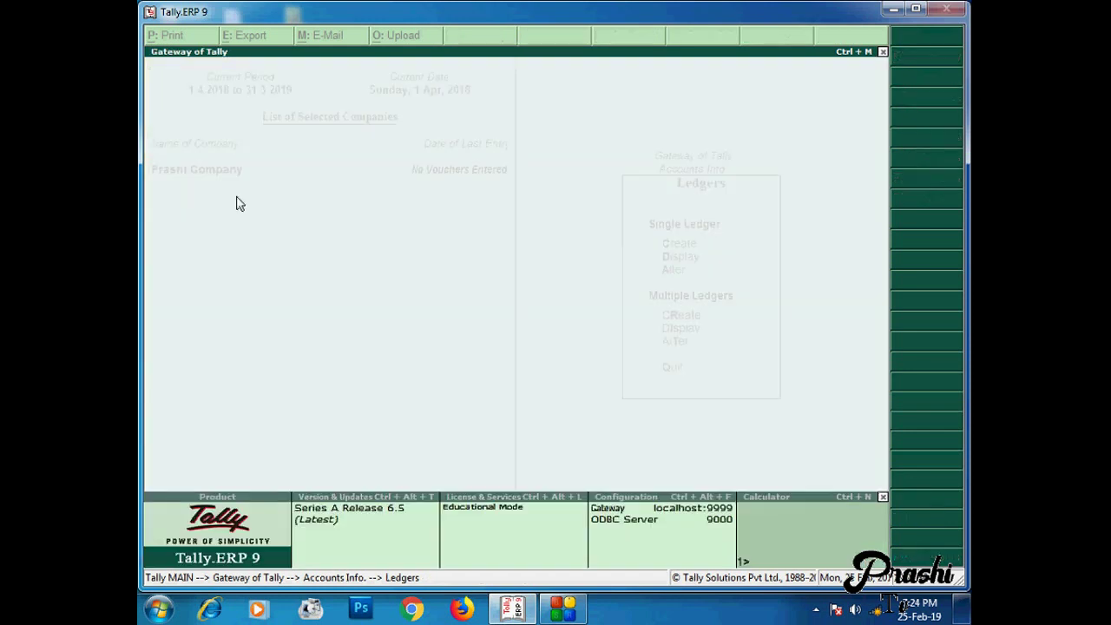
pyautogui.press('Return')
pyautogui.press('Escape')
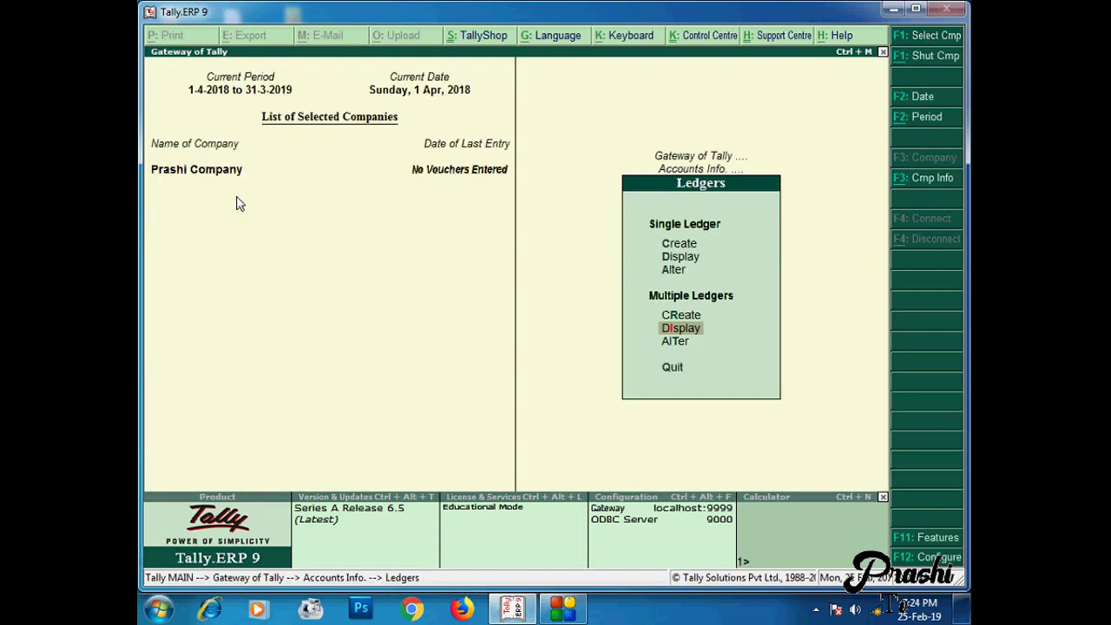
pyautogui.press('Escape')
# Step: Choose Groups, then Display under Single Group to list the account groups
pyautogui.press('Up')
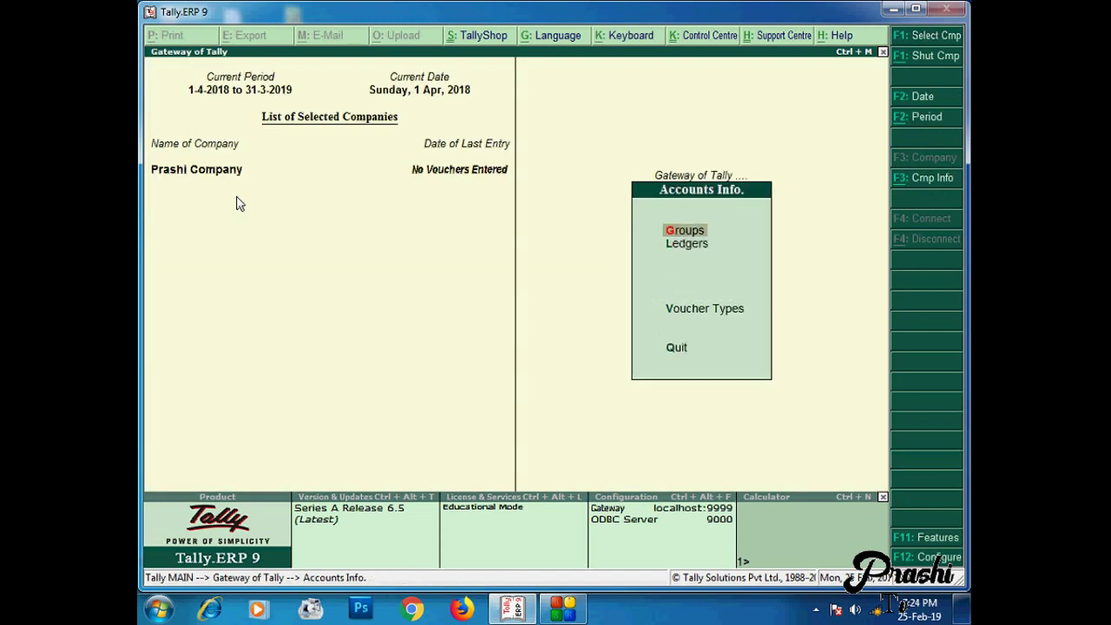
pyautogui.press('Return')
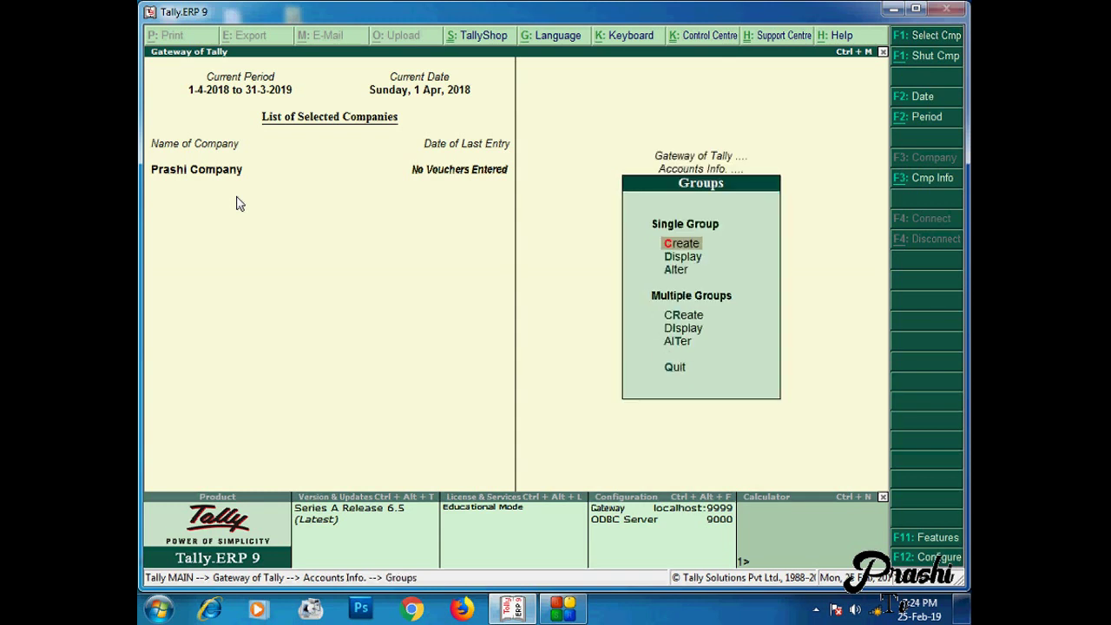
pyautogui.press('Down')
pyautogui.press('Return')
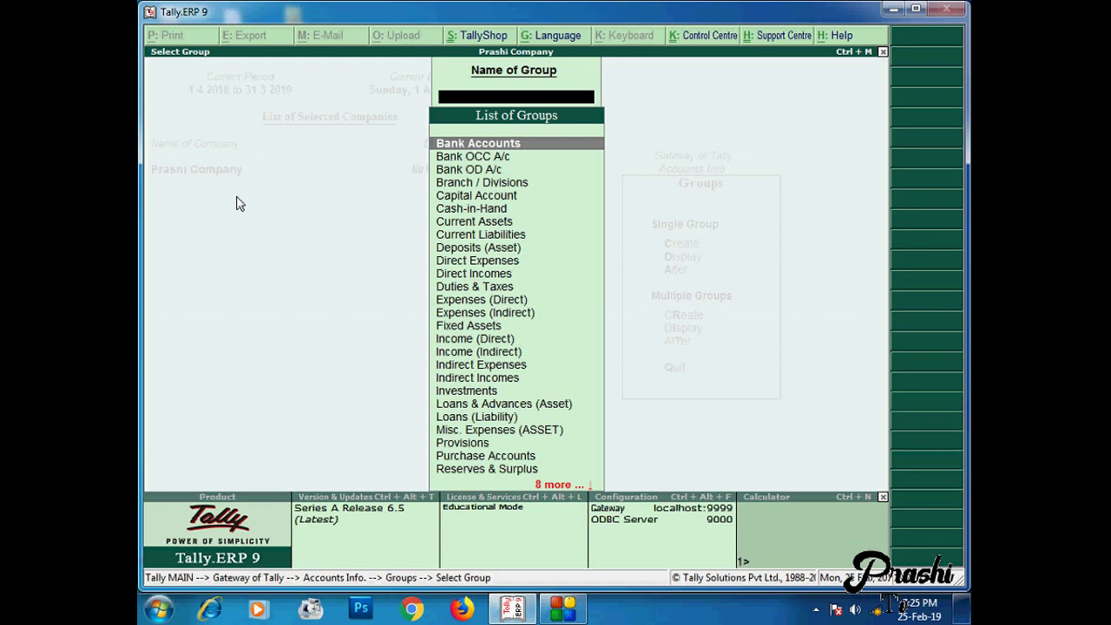
pyautogui.press('Down')
pyautogui.press('Down')
pyautogui.press('Down')
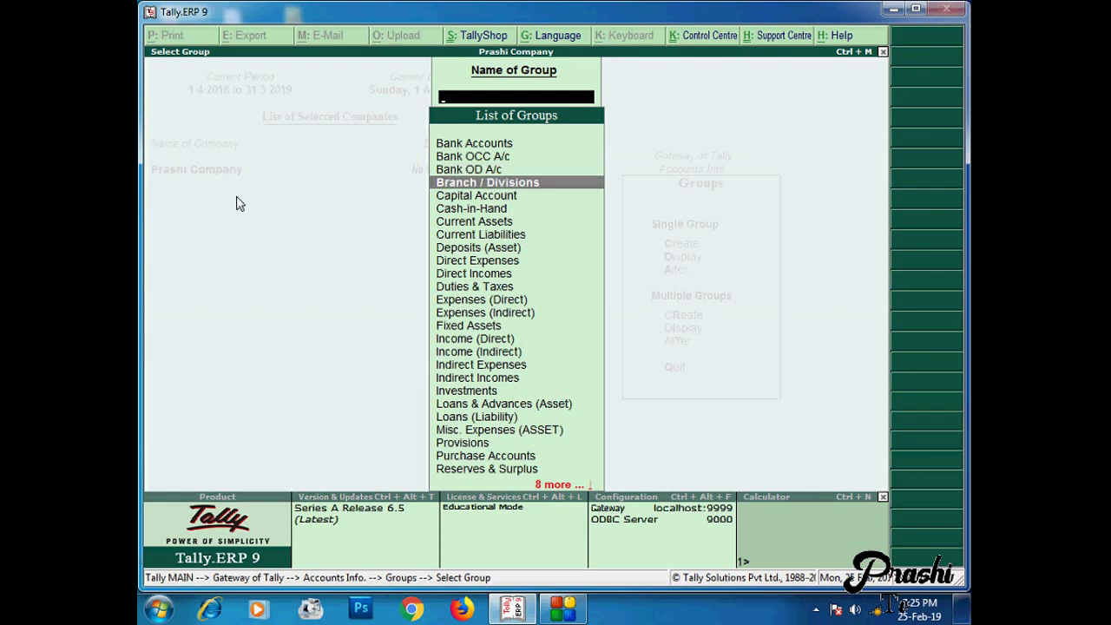
pyautogui.press('Down')
pyautogui.press('Down')
pyautogui.press('Down')
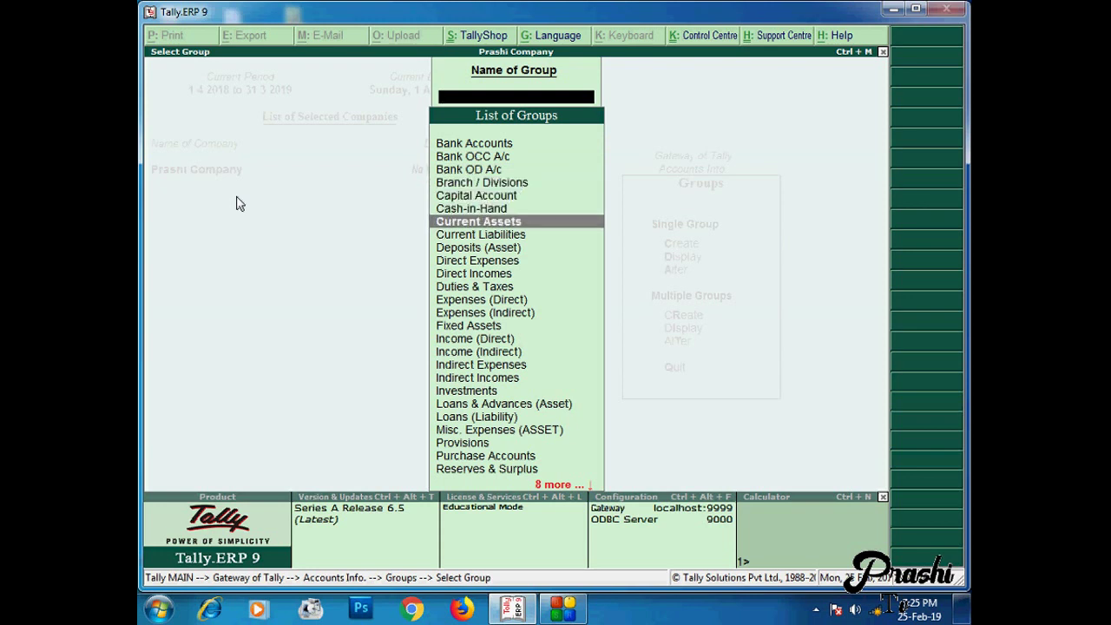
pyautogui.press('Up')
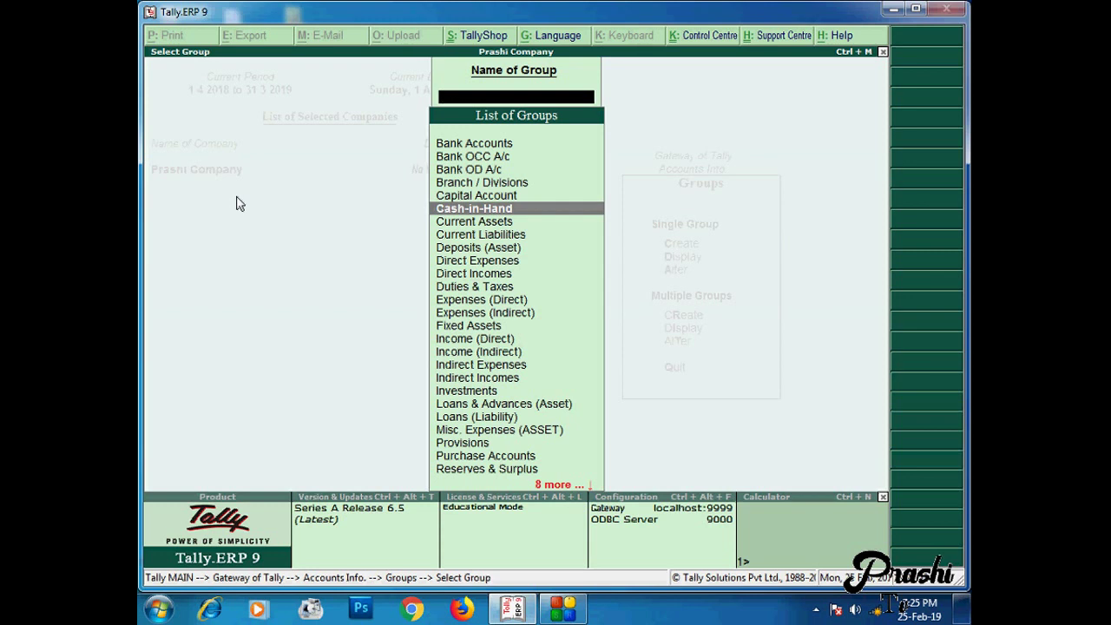
pyautogui.press('Down')
pyautogui.press('Down')
pyautogui.press('Down')
pyautogui.press('Down')
pyautogui.press('Down')
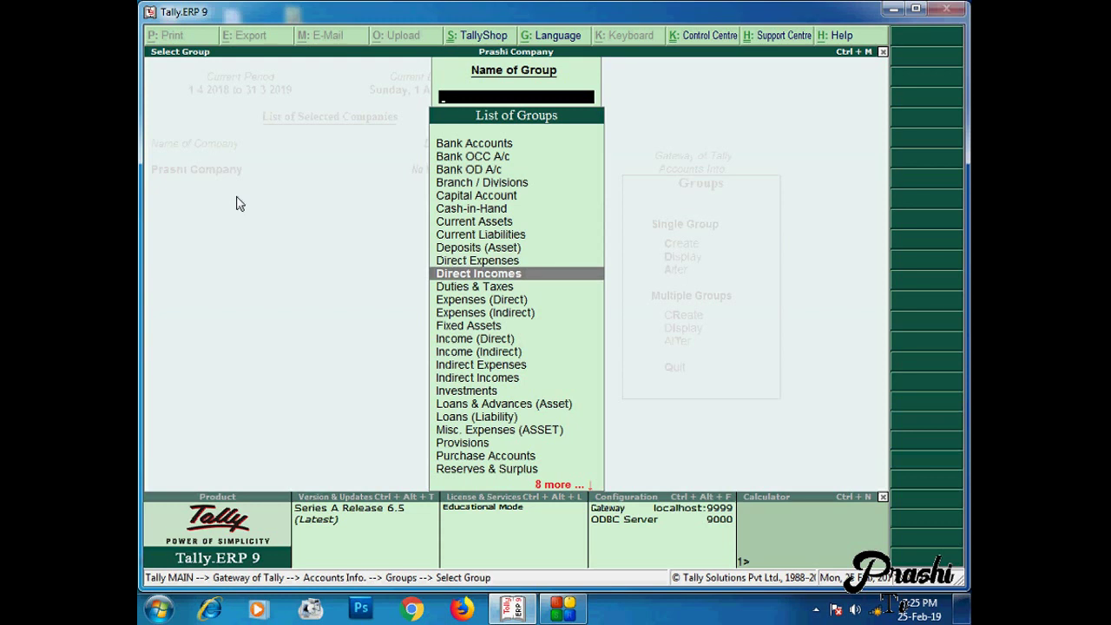
pyautogui.press('Down')
pyautogui.press('Down')
pyautogui.press('Down')
pyautogui.press('Down')
pyautogui.press('Down')
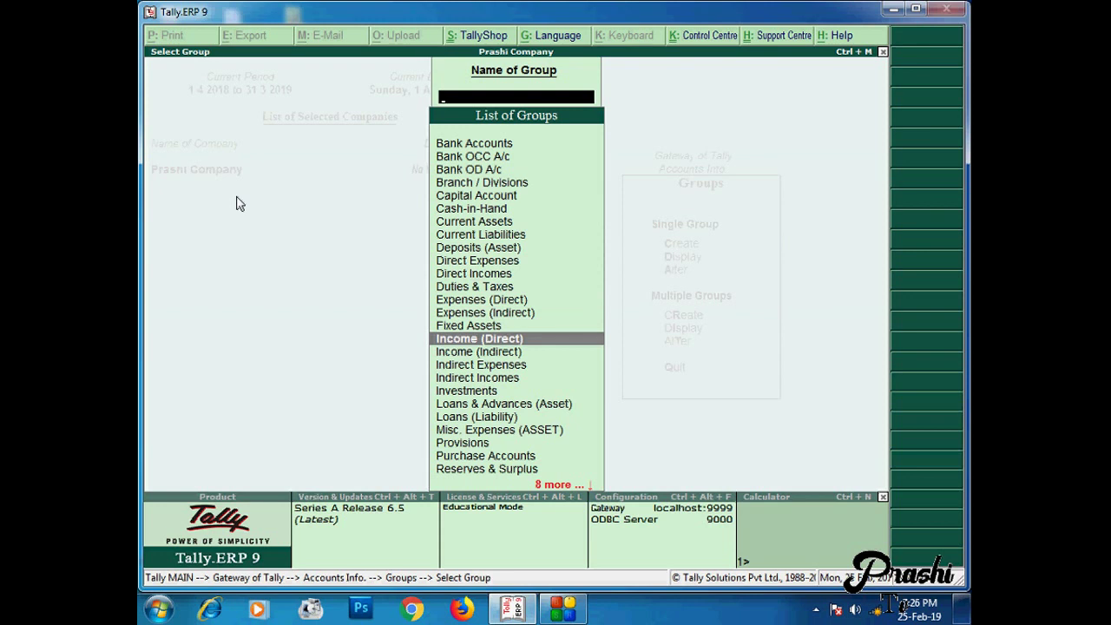
pyautogui.press('Down')
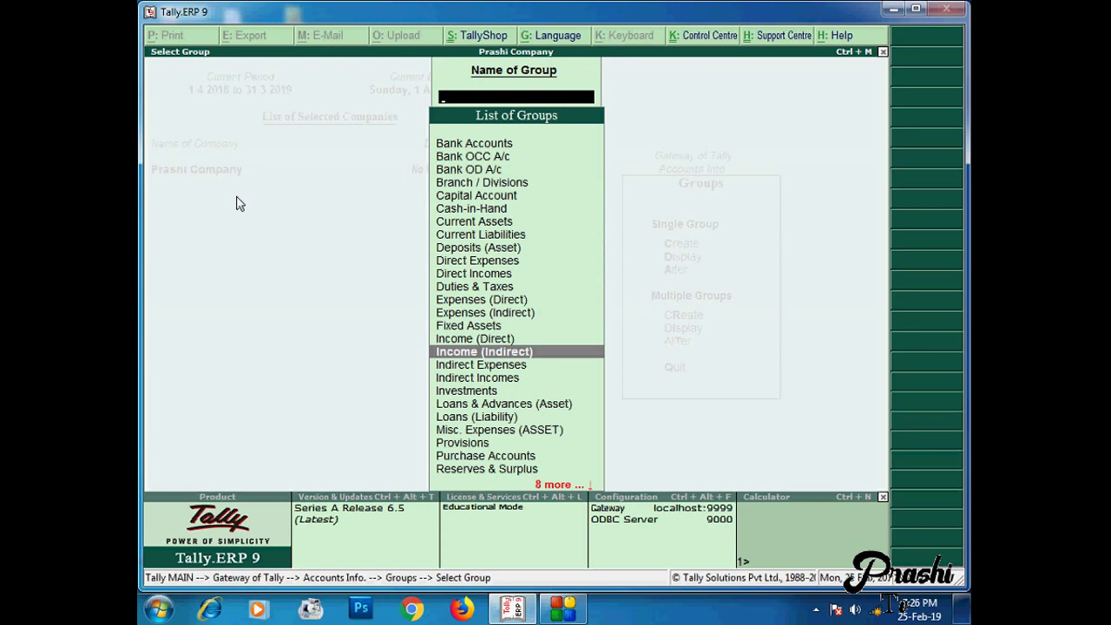
pyautogui.press('Up')
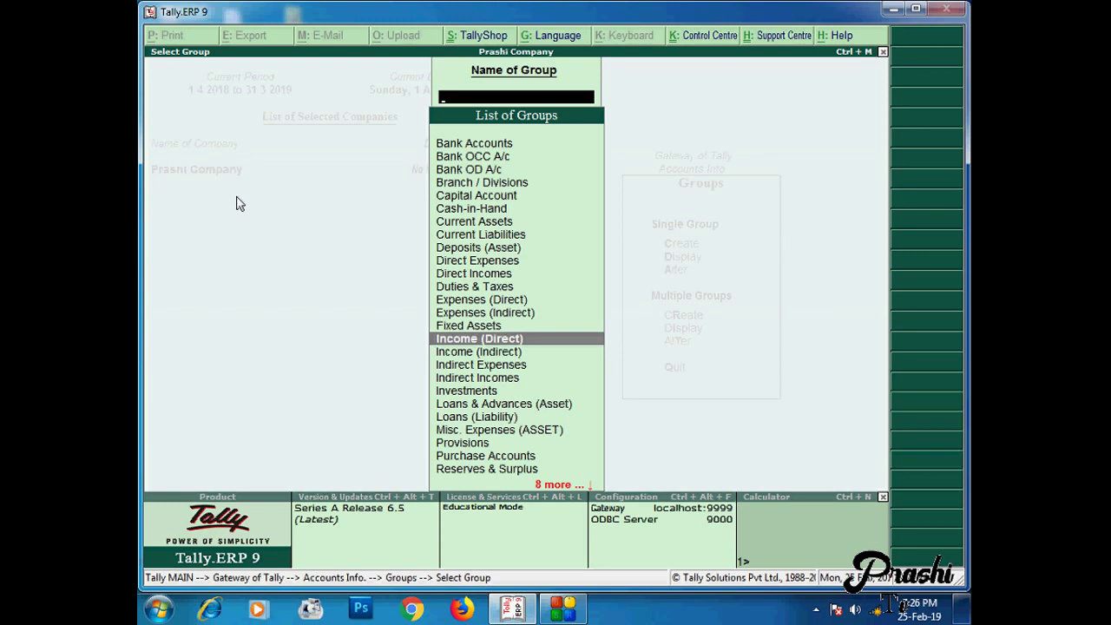
# Step: Scroll through Income (Indirect), Indirect Expenses and Sales Accounts down to Unsecured Loans
pyautogui.press('Down')
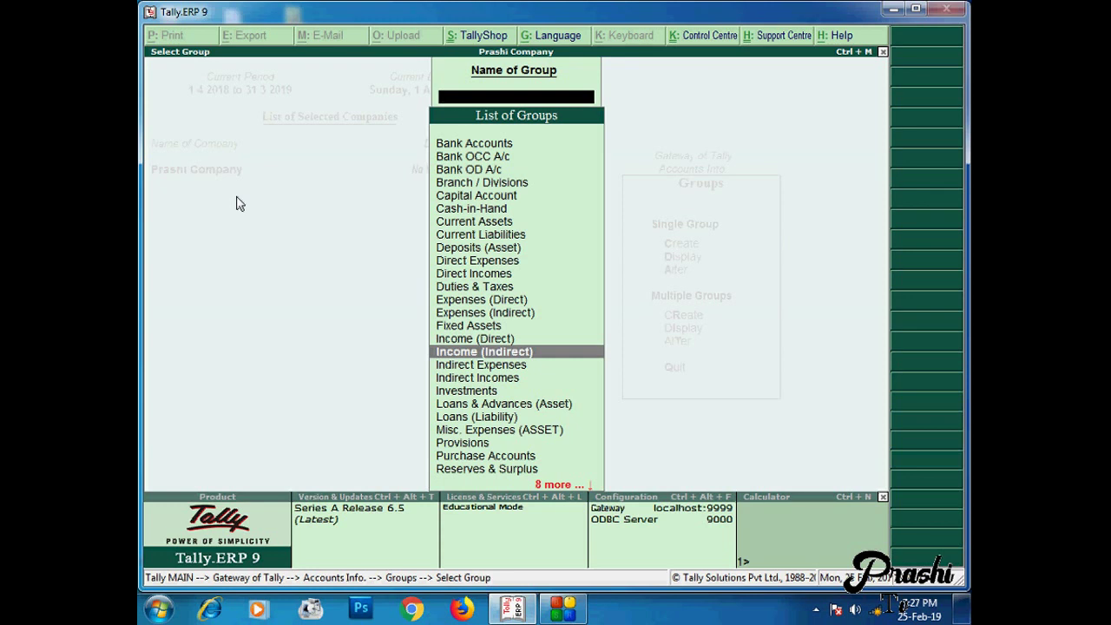
pyautogui.press('Up')
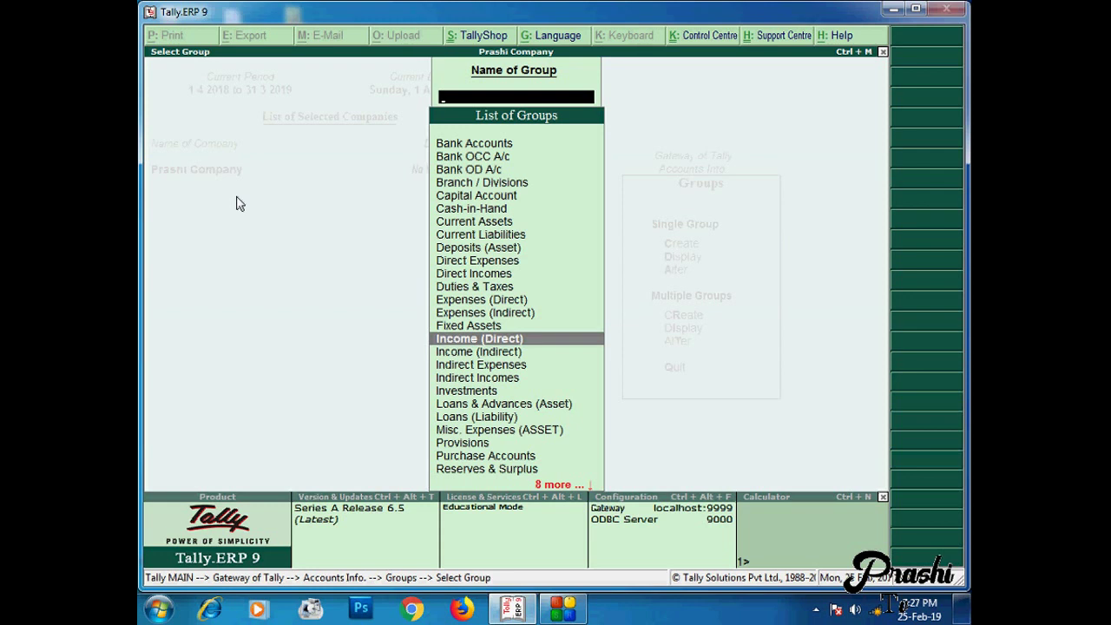
pyautogui.press('Down')
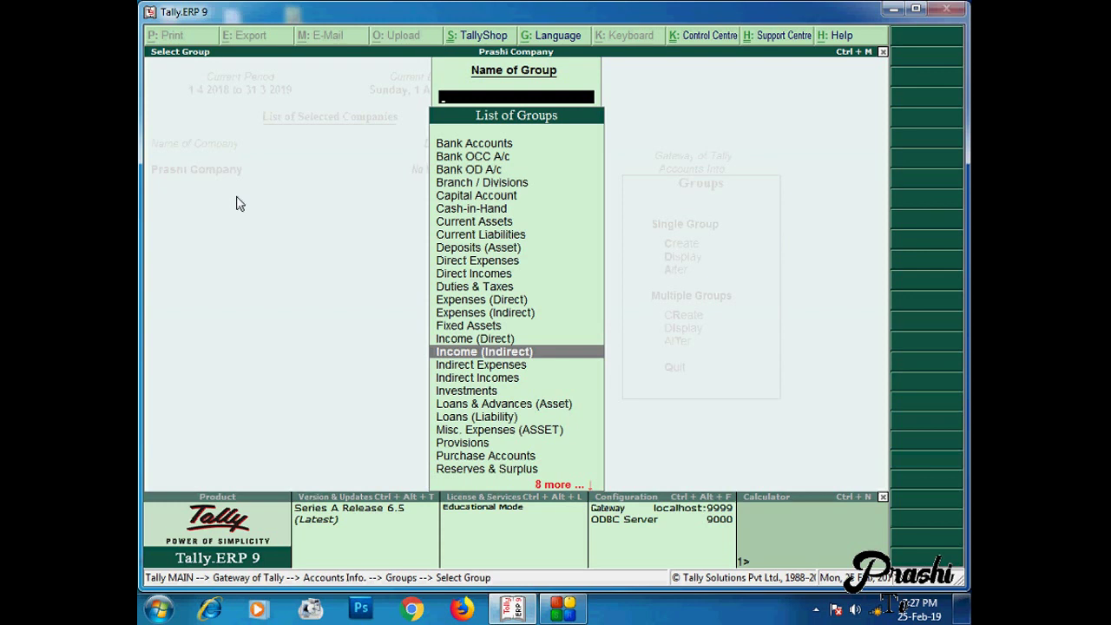
pyautogui.press('Down')
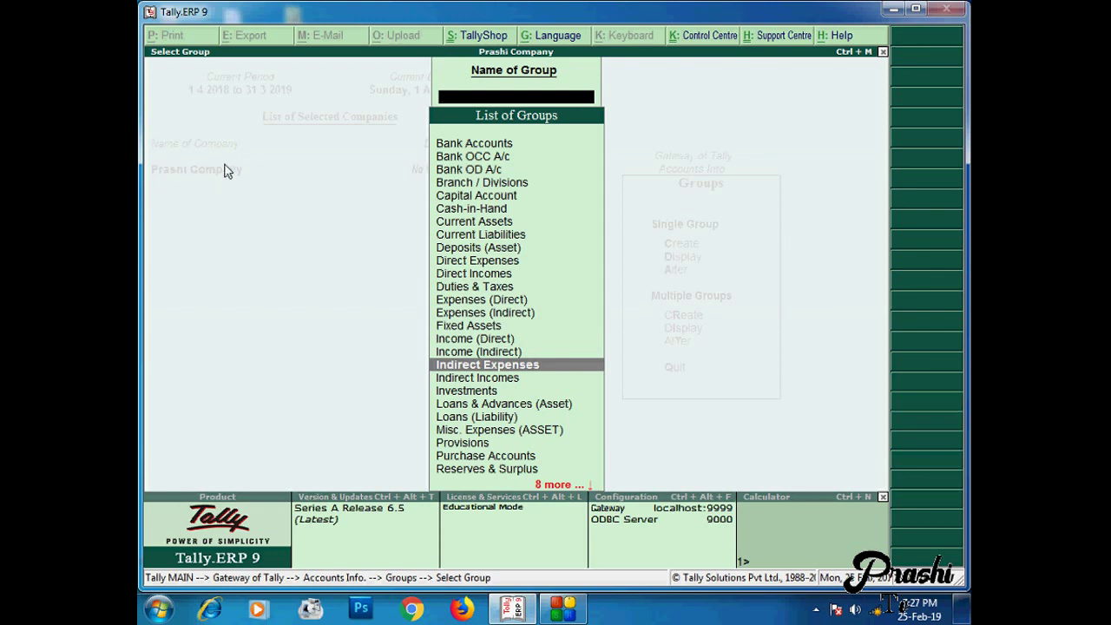
pyautogui.press('Up')
pyautogui.press('Up')
pyautogui.press('Up')
pyautogui.press('Up')
pyautogui.press('Up')
pyautogui.press('Up')
pyautogui.press('Up')
pyautogui.press('Up')
pyautogui.press('Up')
pyautogui.press('Up')
pyautogui.press('Up')
pyautogui.press('Up')
pyautogui.press('Up')
pyautogui.press('Up')
pyautogui.press('Up')
pyautogui.press('Up')
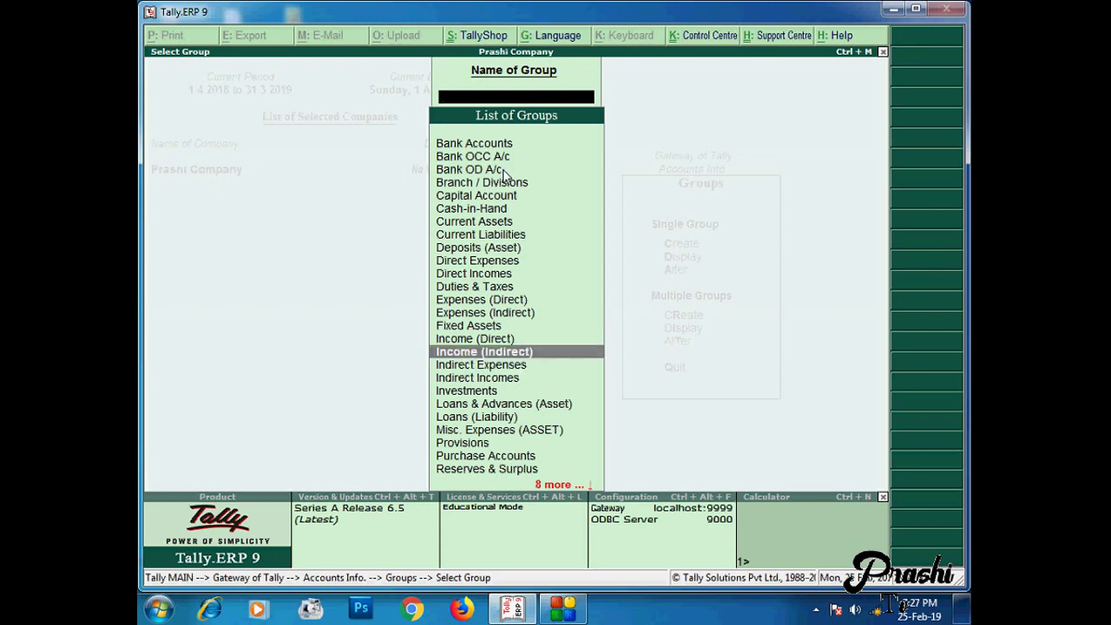
pyautogui.press('Down')
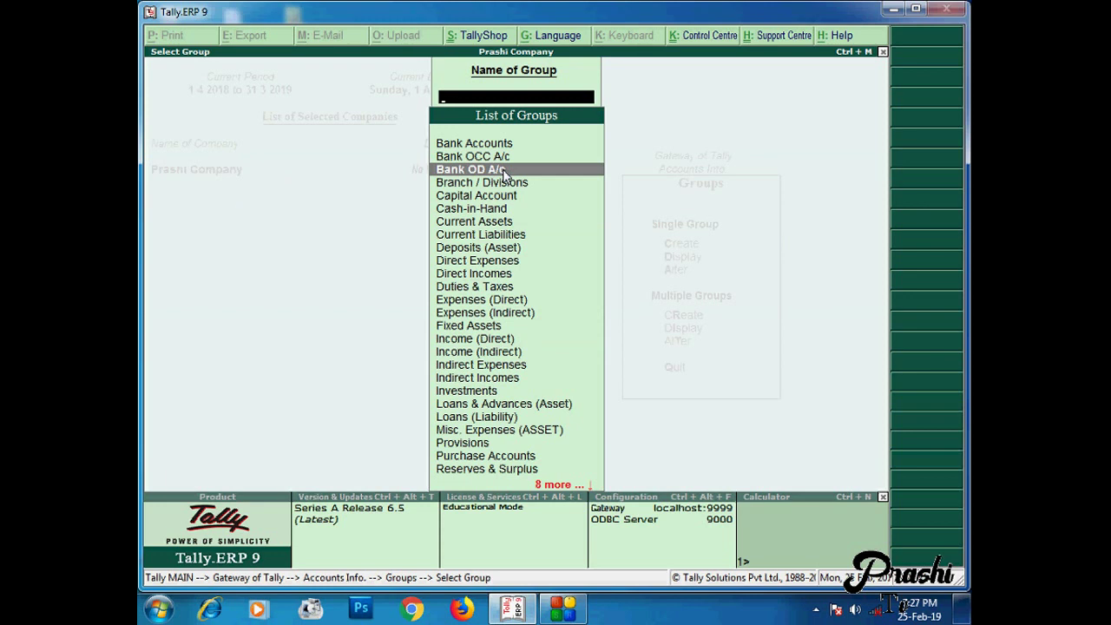
pyautogui.press('Down')
pyautogui.press('Down')
pyautogui.press('Down')
pyautogui.press('Down')
pyautogui.press('Down')
pyautogui.press('Down')
pyautogui.press('Down')
pyautogui.press('Down')
pyautogui.press('Down')
pyautogui.press('Down')
pyautogui.press('Down')
pyautogui.press('Down')
pyautogui.press('Down')
pyautogui.press('Down')
pyautogui.press('Down')
pyautogui.press('Down')
pyautogui.press('Down')
pyautogui.press('Down')
pyautogui.press('Down')
pyautogui.press('Down')
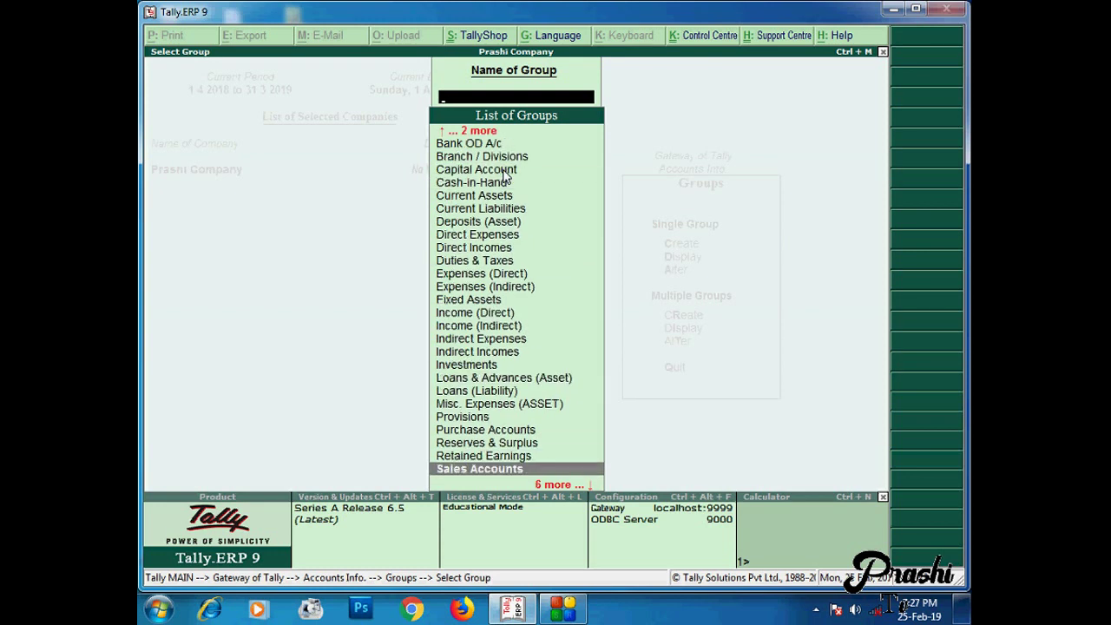
pyautogui.press('Down')
pyautogui.press('Down')
pyautogui.press('Down')
pyautogui.press('Down')
pyautogui.press('Down')
pyautogui.press('Down')
# Step: Revisit Suspense A/c, Direct Expenses and Cash-in-Hand, then close the group list
pyautogui.press('Up')
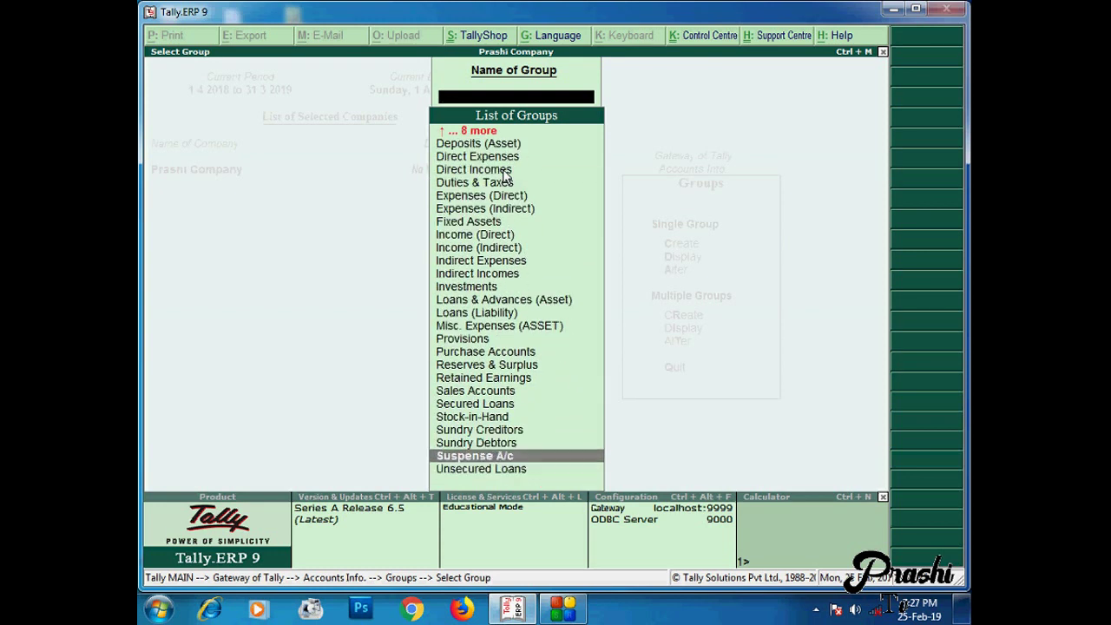
pyautogui.press('Up')
pyautogui.press('Up')
pyautogui.press('Up')
pyautogui.press('Up')
pyautogui.press('Up')
pyautogui.press('Up')
pyautogui.press('Up')
pyautogui.press('Up')
pyautogui.press('Up')
pyautogui.press('Up')
pyautogui.press('Up')
pyautogui.press('Up')
pyautogui.press('Up')
pyautogui.press('Up')
pyautogui.press('Up')
pyautogui.press('Up')
pyautogui.press('Up')
pyautogui.press('Up')
pyautogui.press('Up')
pyautogui.press('Up')
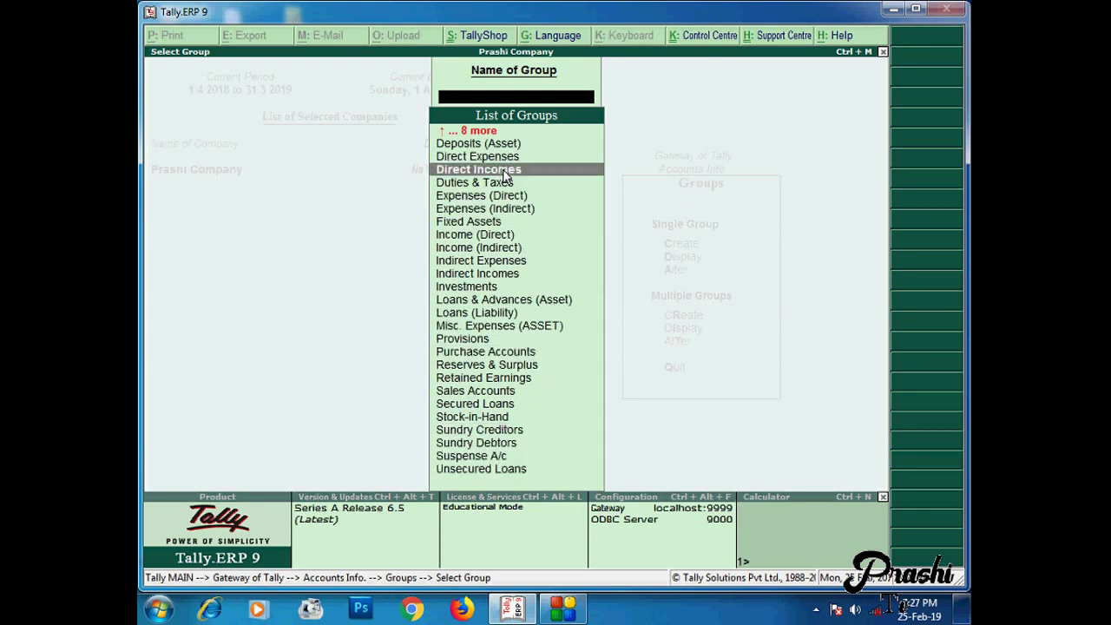
pyautogui.press('Up')
pyautogui.press('Up')
pyautogui.press('Up')
pyautogui.press('Up')
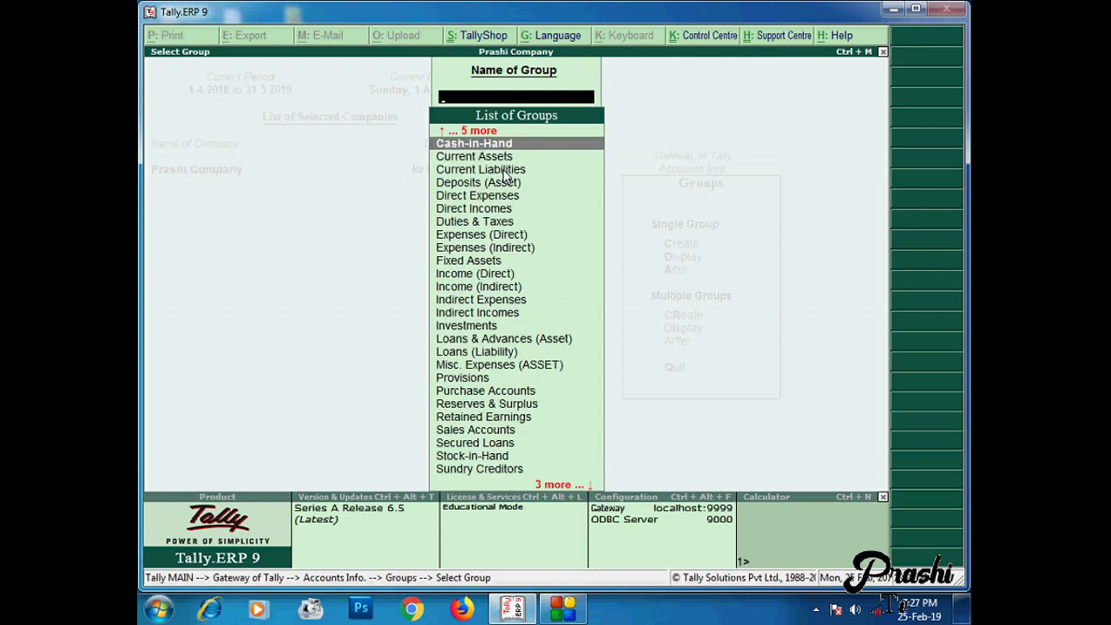
pyautogui.press('Down')
pyautogui.press('Down')
pyautogui.press('Down')
pyautogui.press('Down')
pyautogui.press('Down')
pyautogui.press('Down')
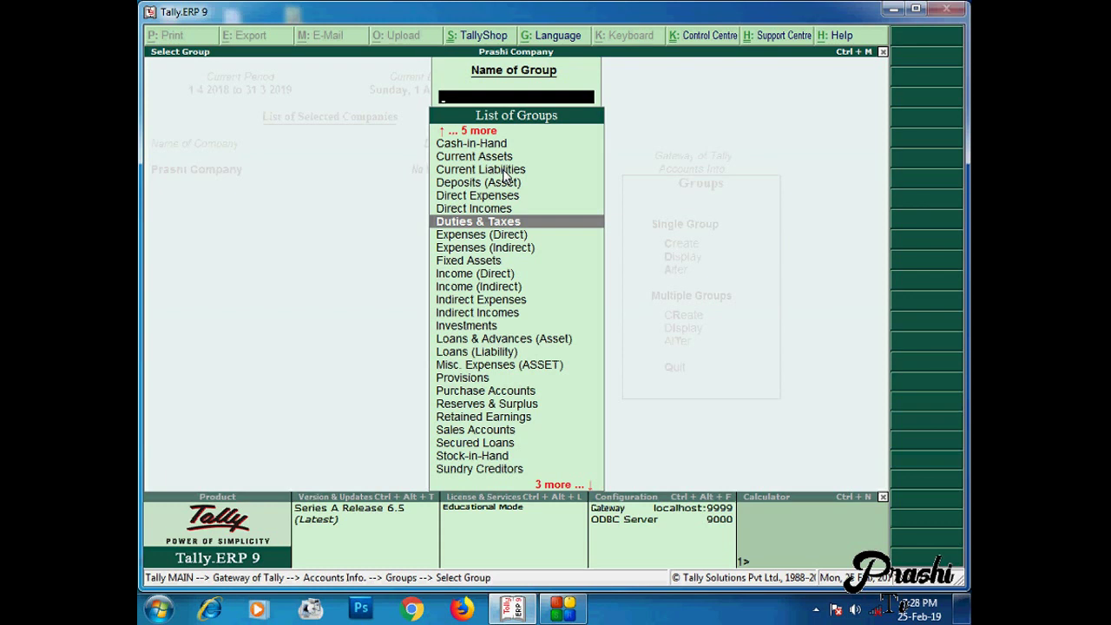
pyautogui.press('Down')
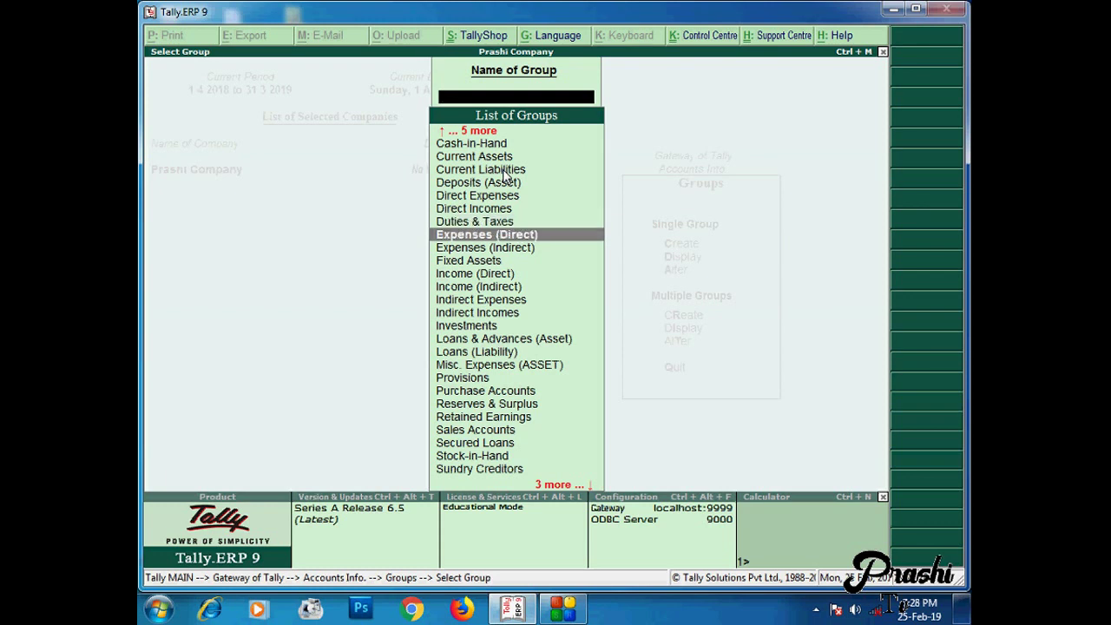
pyautogui.press('Down')
pyautogui.press('Down')
pyautogui.press('Down')
pyautogui.press('Down')
pyautogui.press('Down')
pyautogui.press('Down')
pyautogui.press('Down')
pyautogui.press('Down')
pyautogui.press('Down')
pyautogui.press('Down')
pyautogui.press('Down')
pyautogui.press('Down')
pyautogui.press('Down')
pyautogui.press('Down')
pyautogui.press('Down')
pyautogui.press('Down')
pyautogui.press('Down')
pyautogui.press('Down')
pyautogui.press('Down')
pyautogui.press('Down')
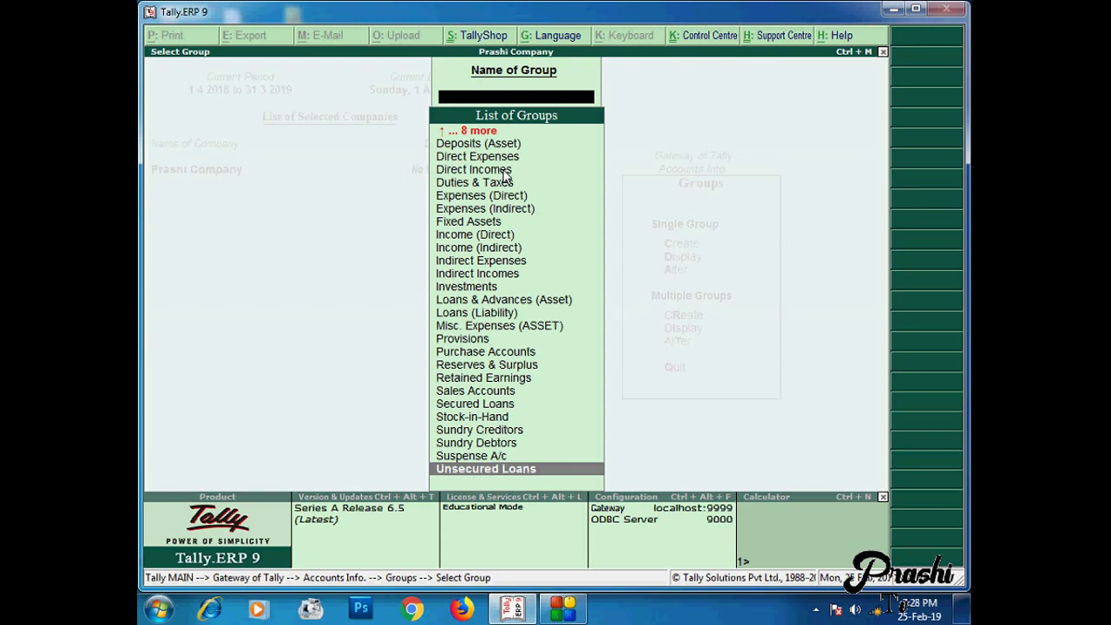
pyautogui.press('Escape')
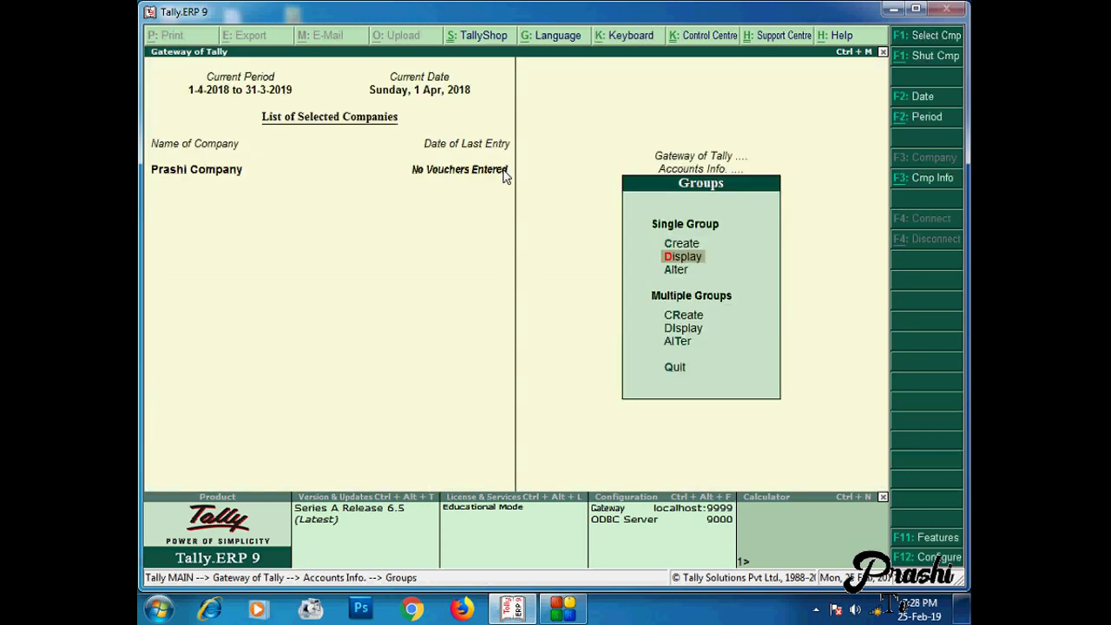
# Step: Display the Axis Bank ledger's details from Ledgers > Display
pyautogui.press('Escape')
pyautogui.press('Down')
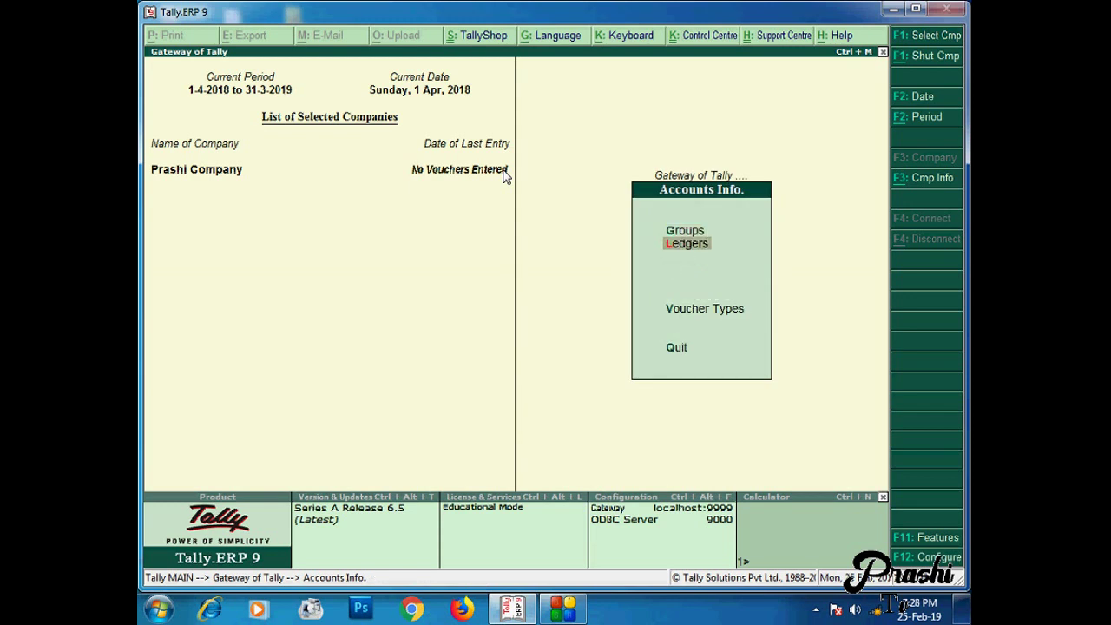
pyautogui.press('Return')
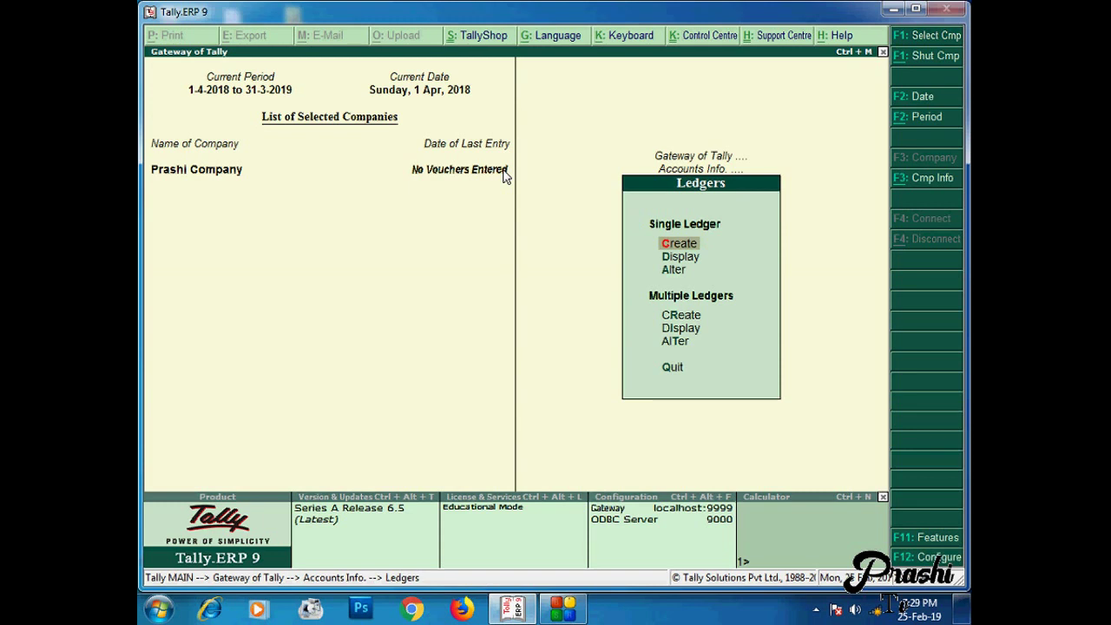
pyautogui.press('Down')
pyautogui.press('Down')
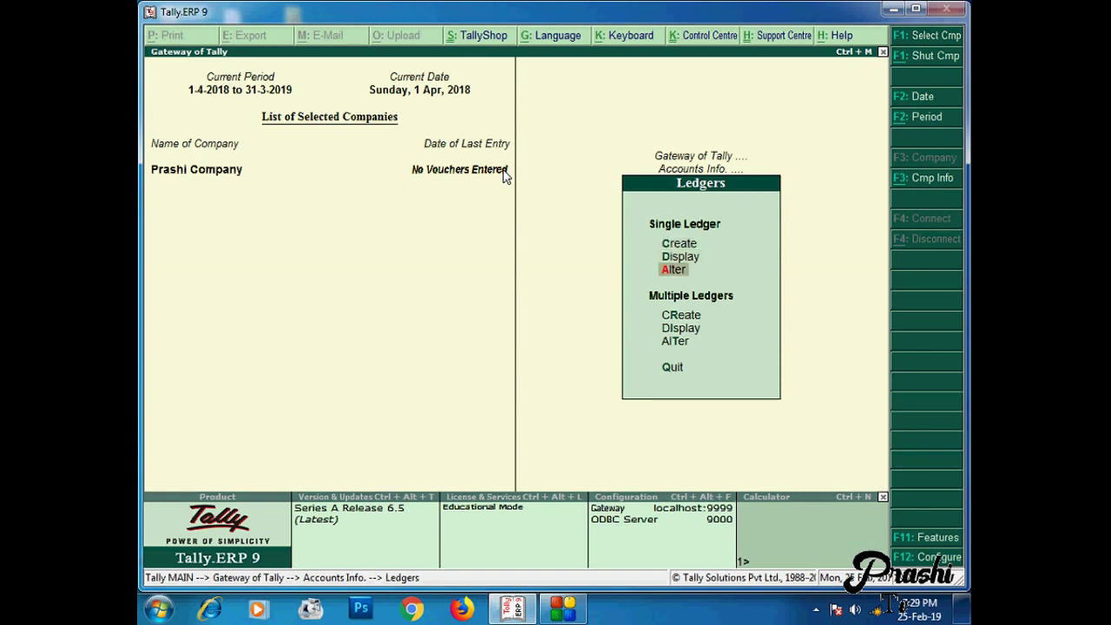
pyautogui.press('Up')
pyautogui.press('Return')
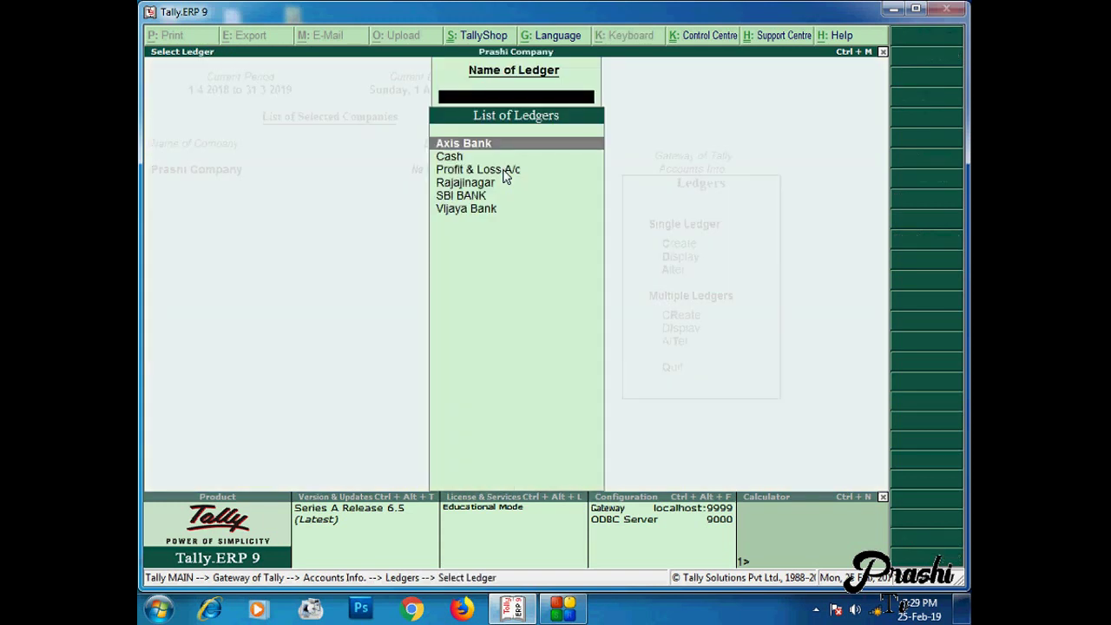
pyautogui.press('Down')
pyautogui.press('Up')
pyautogui.press('Return')
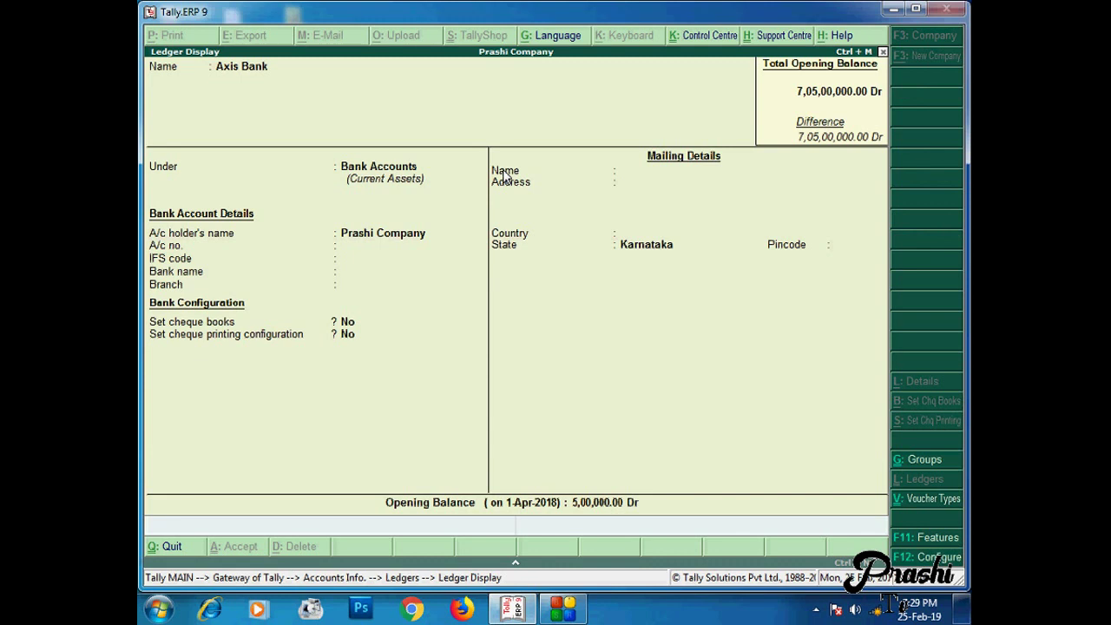
# Step: Close the Axis Bank display and move to Alter in the Ledgers menu
pyautogui.press('Escape')
pyautogui.press('Escape')
pyautogui.press('Escape')
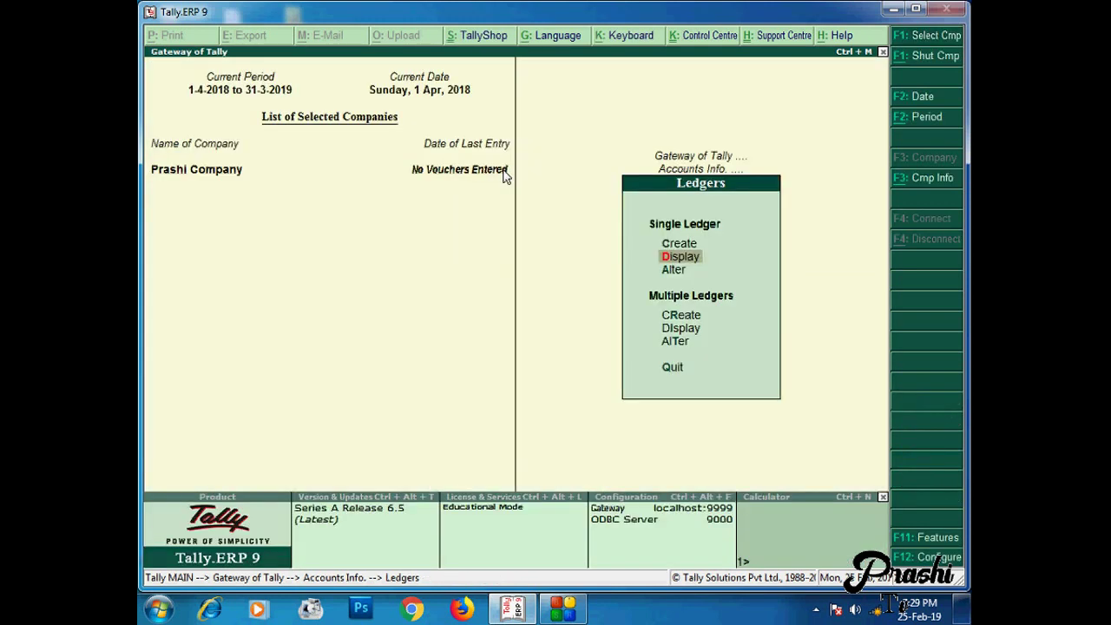
pyautogui.press('Escape')
pyautogui.press('Escape')
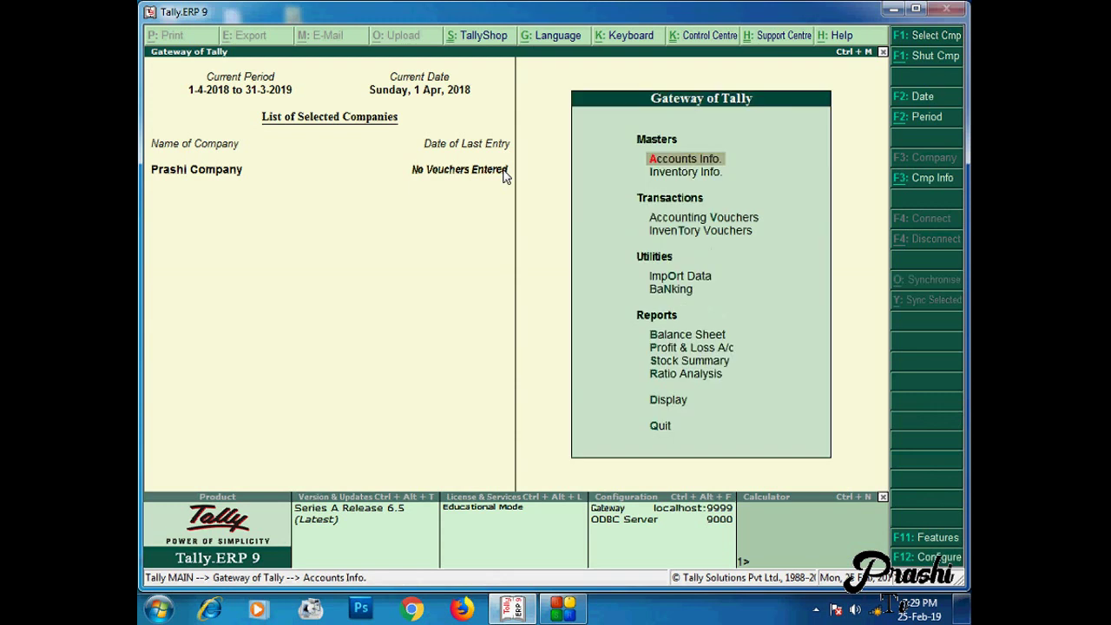
pyautogui.press('Return')
pyautogui.press('Down')
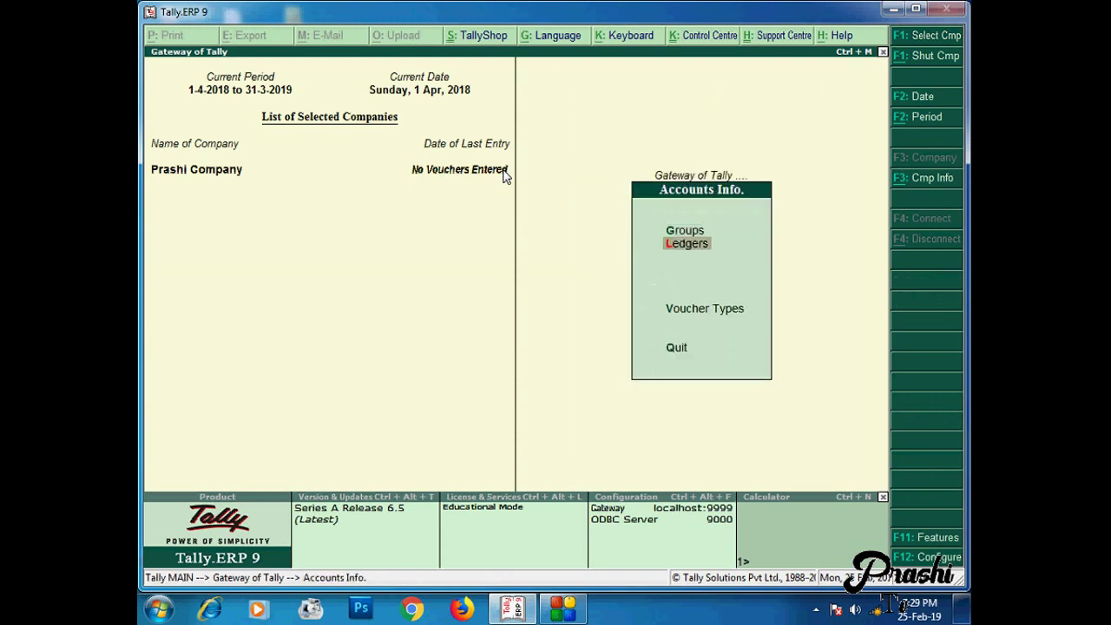
pyautogui.press('Return')
pyautogui.press('Down')
pyautogui.press('Down')
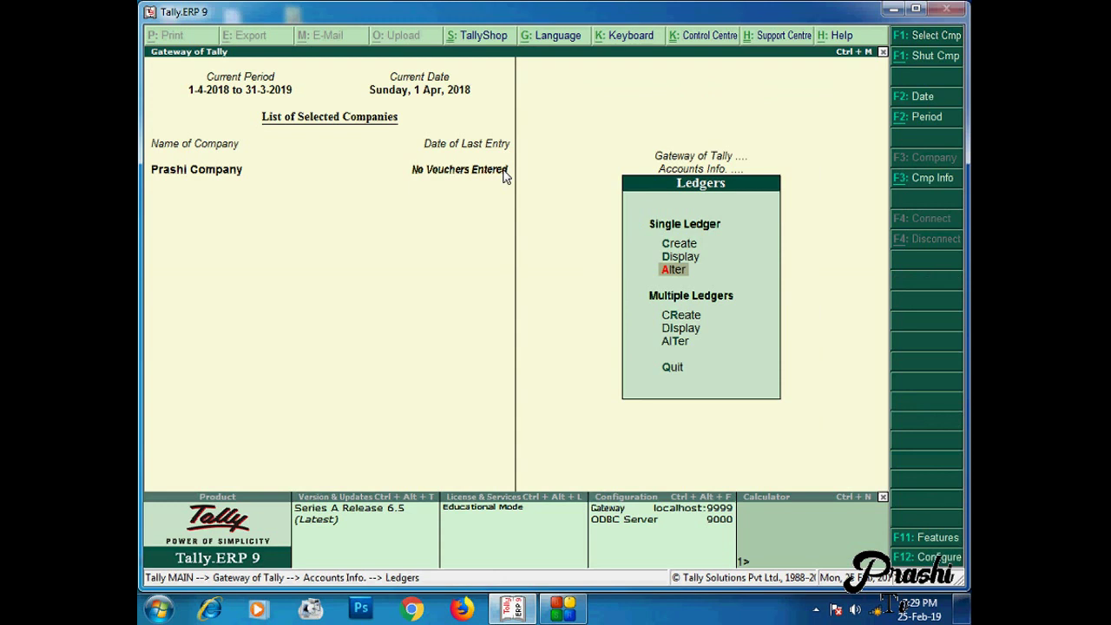
# Step: Open Axis Bank in Ledger Alteration, enter the bank account number and step through the fields
pyautogui.press('Return')
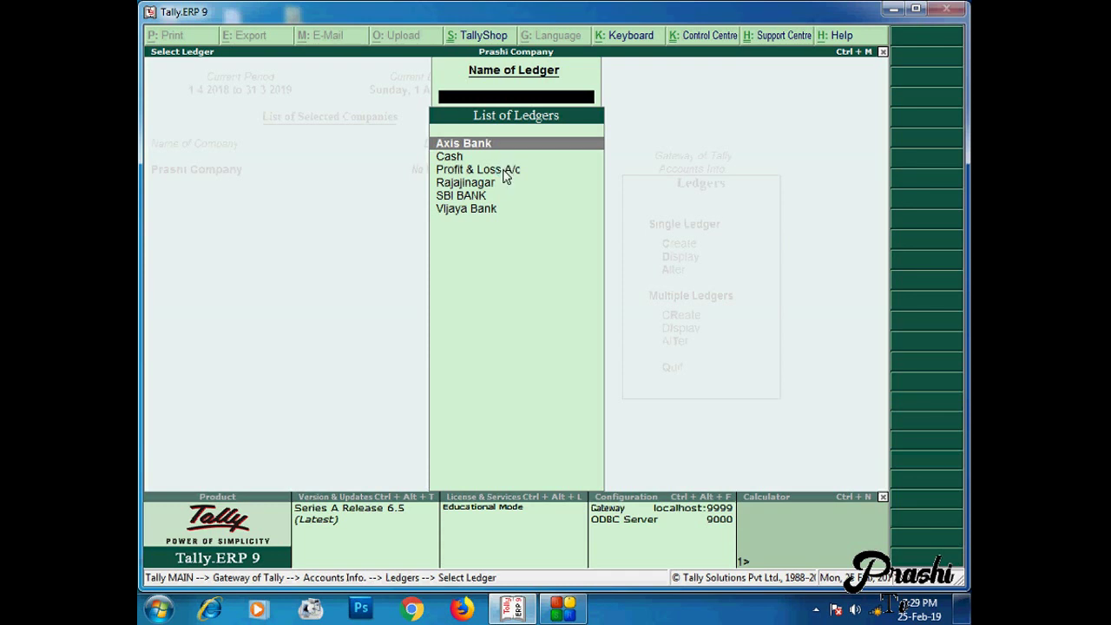
pyautogui.press('Return')
pyautogui.press('Return')
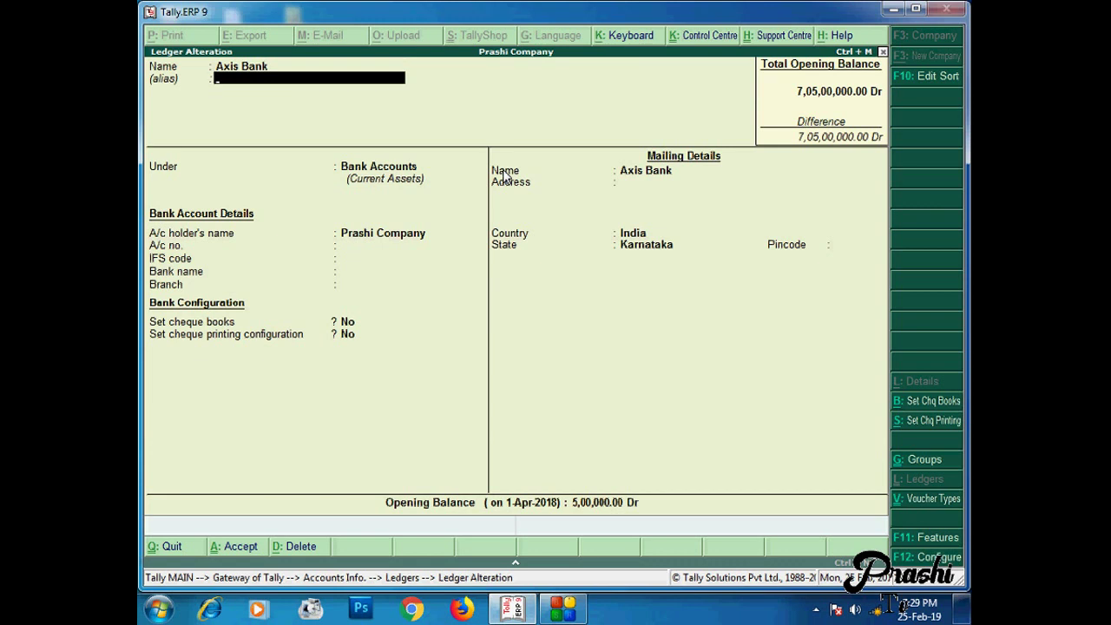
pyautogui.press('Return')
pyautogui.press('Return')
pyautogui.press('Return')
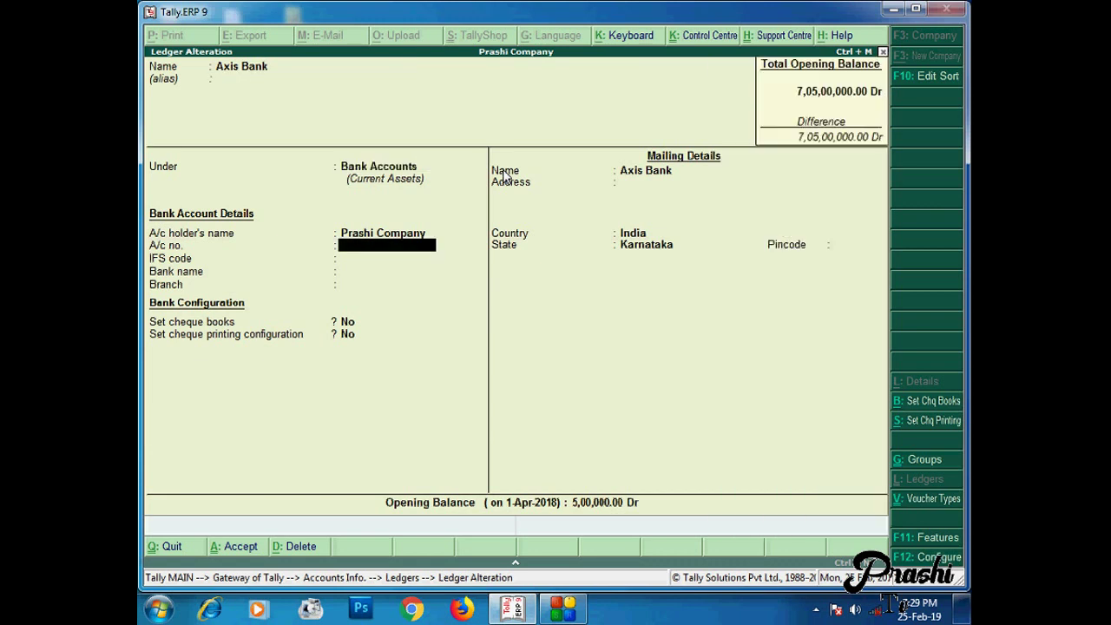
pyautogui.write('000000000')
pyautogui.press('Return')
pyautogui.press('Return')
pyautogui.press('Return')
pyautogui.press('Return')
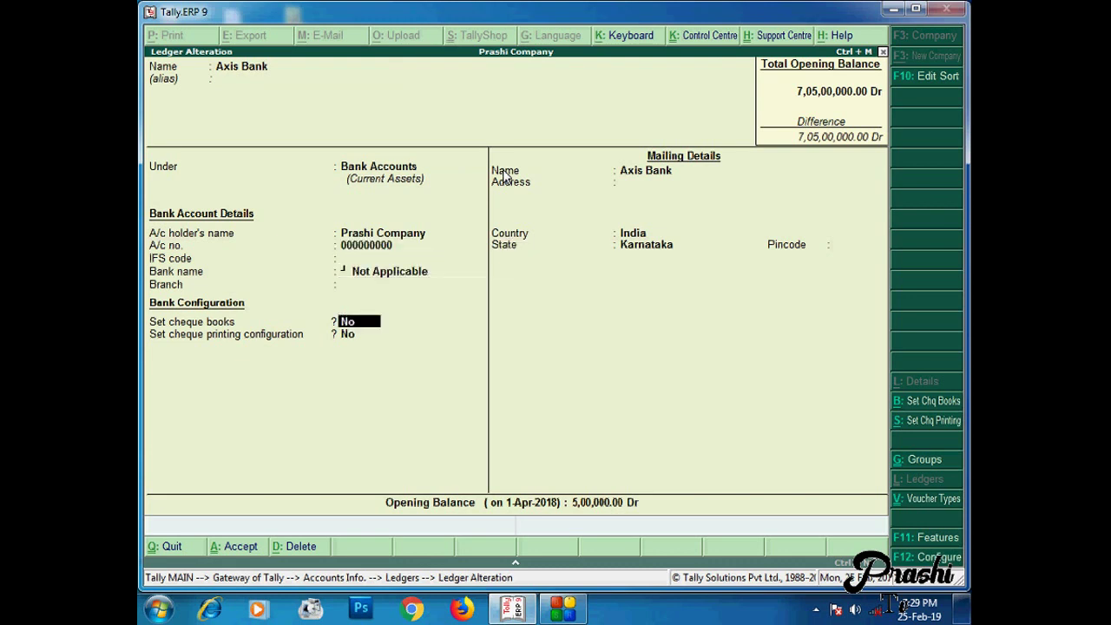
pyautogui.press('Return')
pyautogui.press('Return')
pyautogui.press('Return')
pyautogui.press('Return')
pyautogui.press('Return')
pyautogui.press('Return')
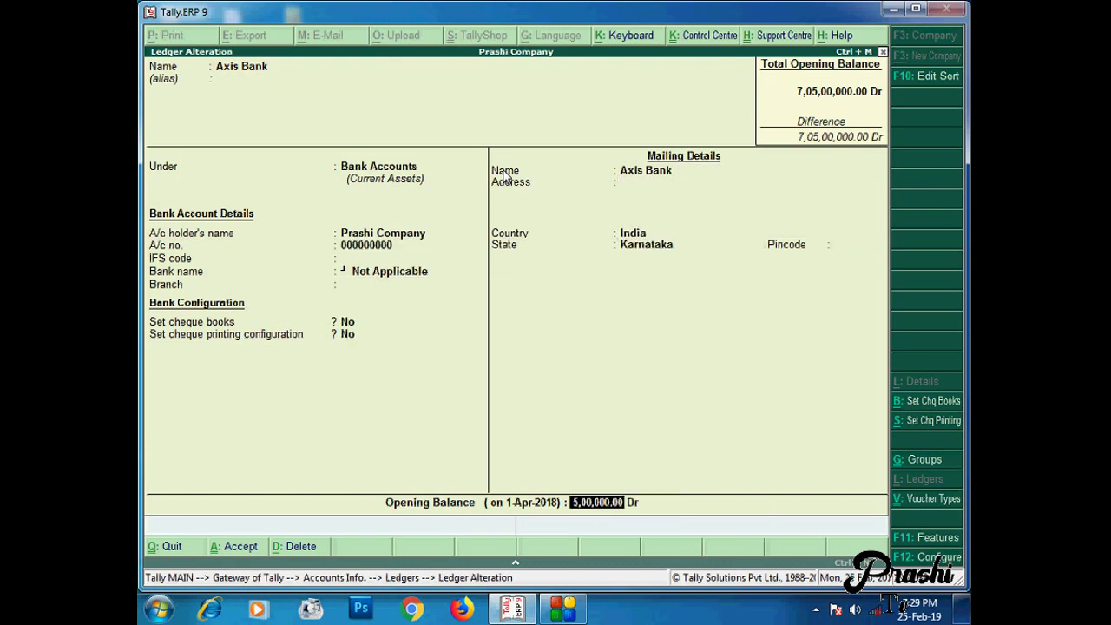
pyautogui.press('Return')
pyautogui.press('Return')
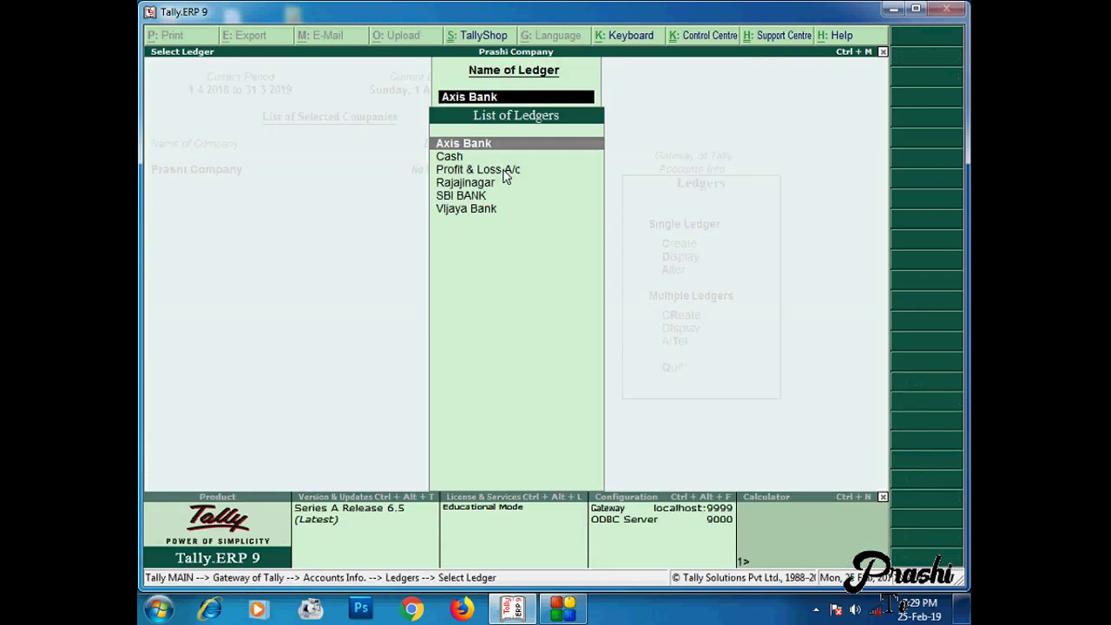
# Step: Back out of the ledger list and Accounts Info. to the Gateway of Tally
pyautogui.press('Escape')
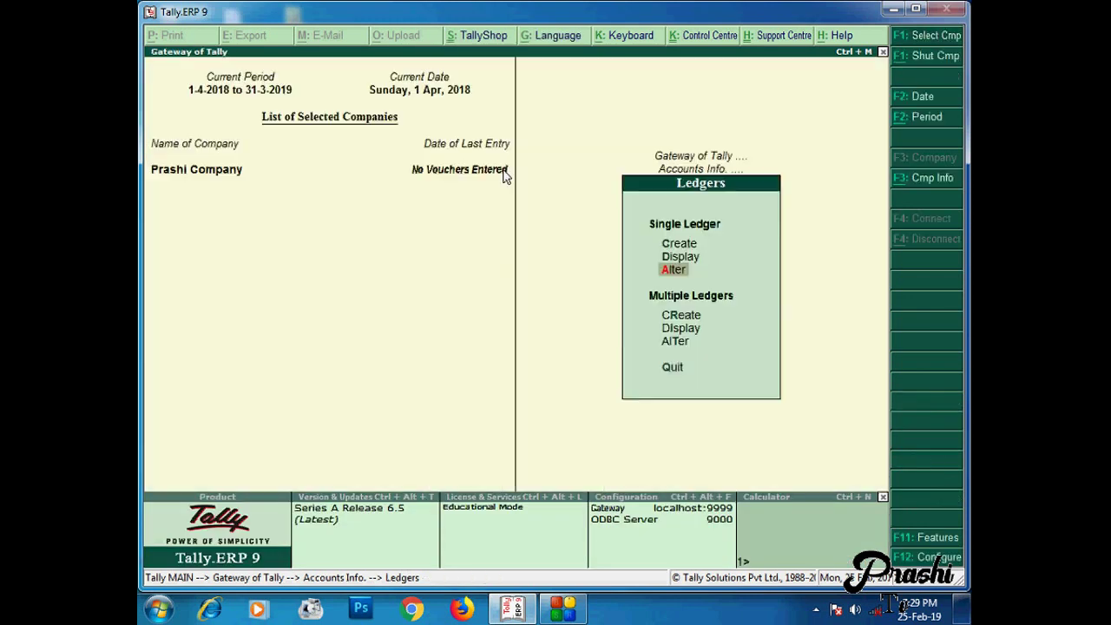
pyautogui.press('Escape')
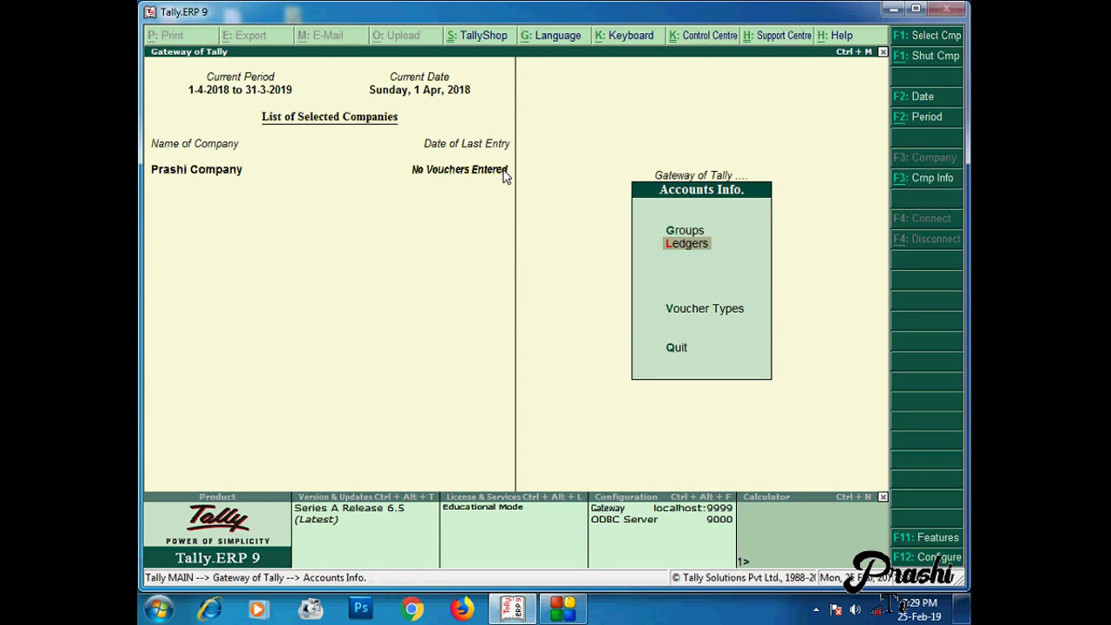
pyautogui.press('Down')
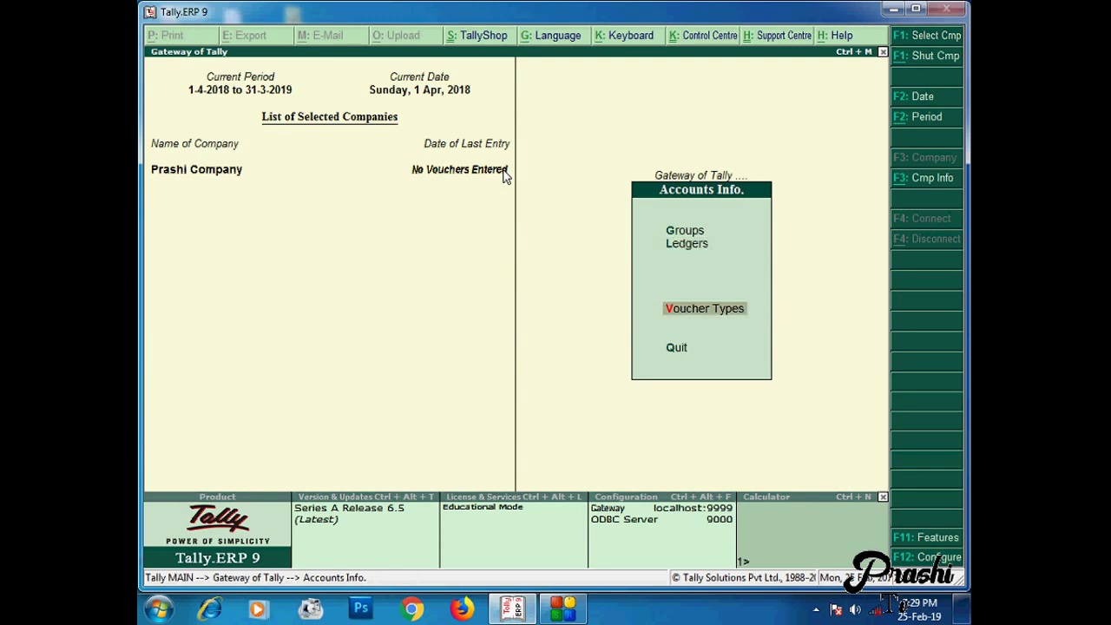
pyautogui.press('Escape')
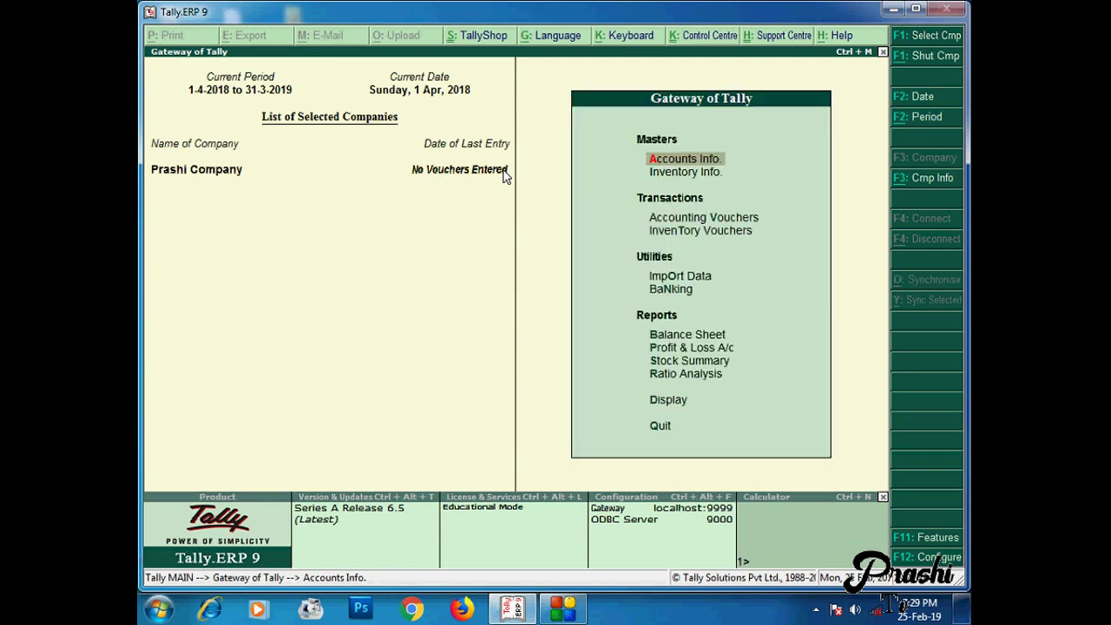
# Step: Open Inventory Info. and move down to Units of Measure
pyautogui.press('Down')
pyautogui.press('Return')
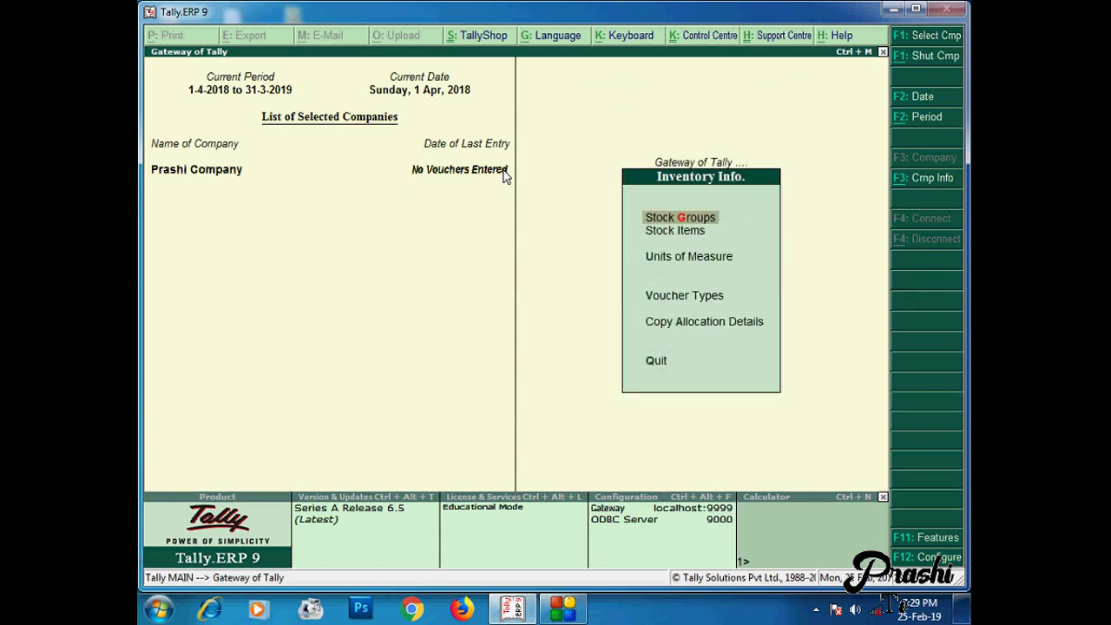
pyautogui.press('Escape')
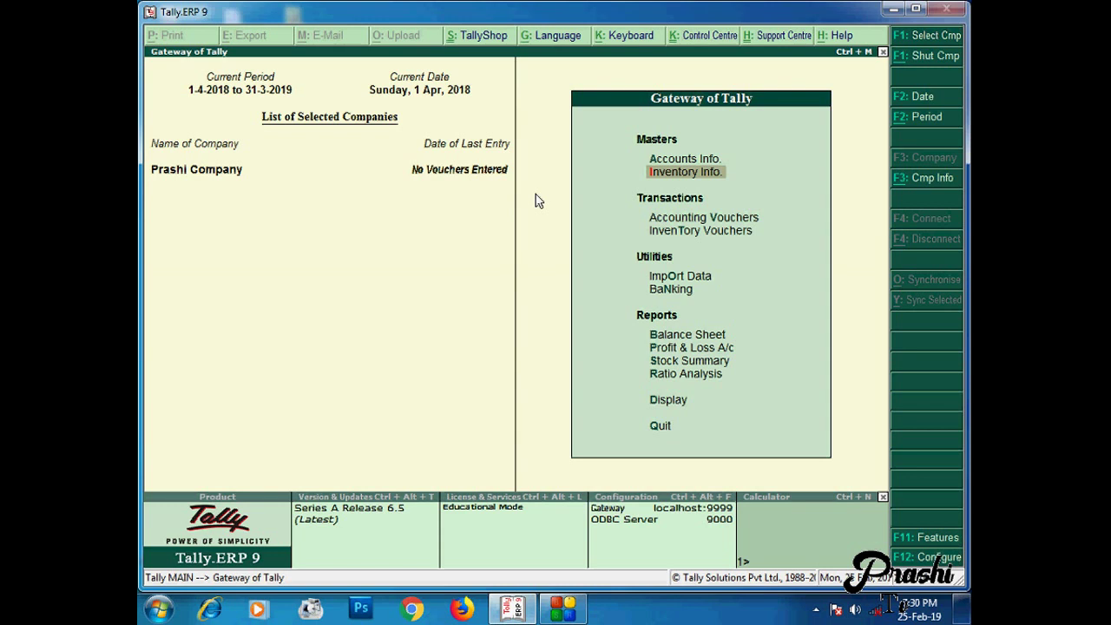
pyautogui.press('Return')
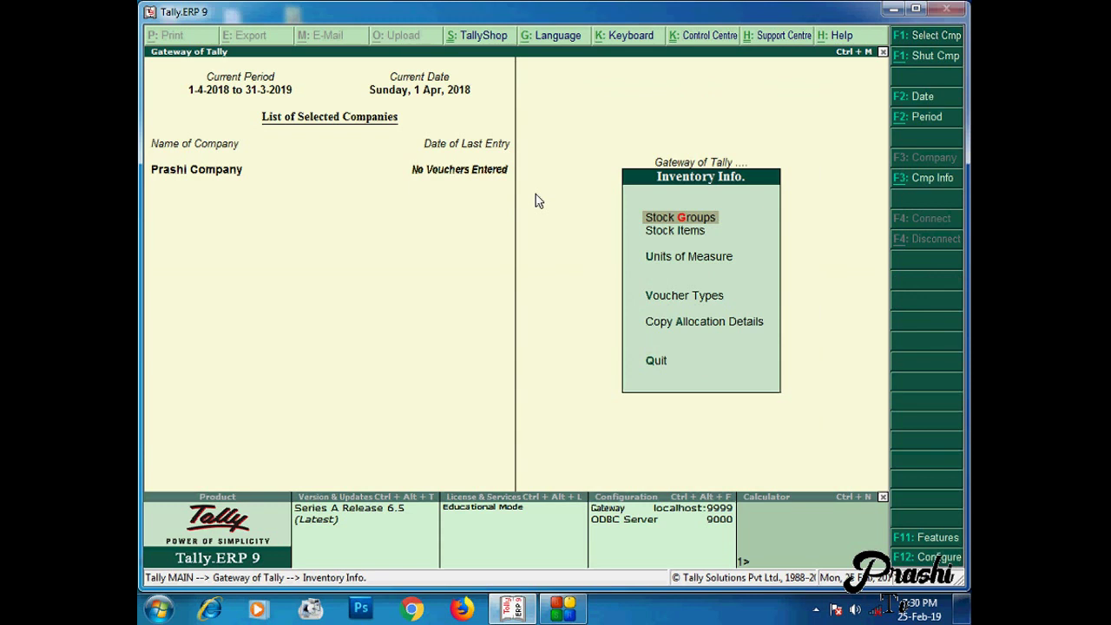
pyautogui.press('Escape')
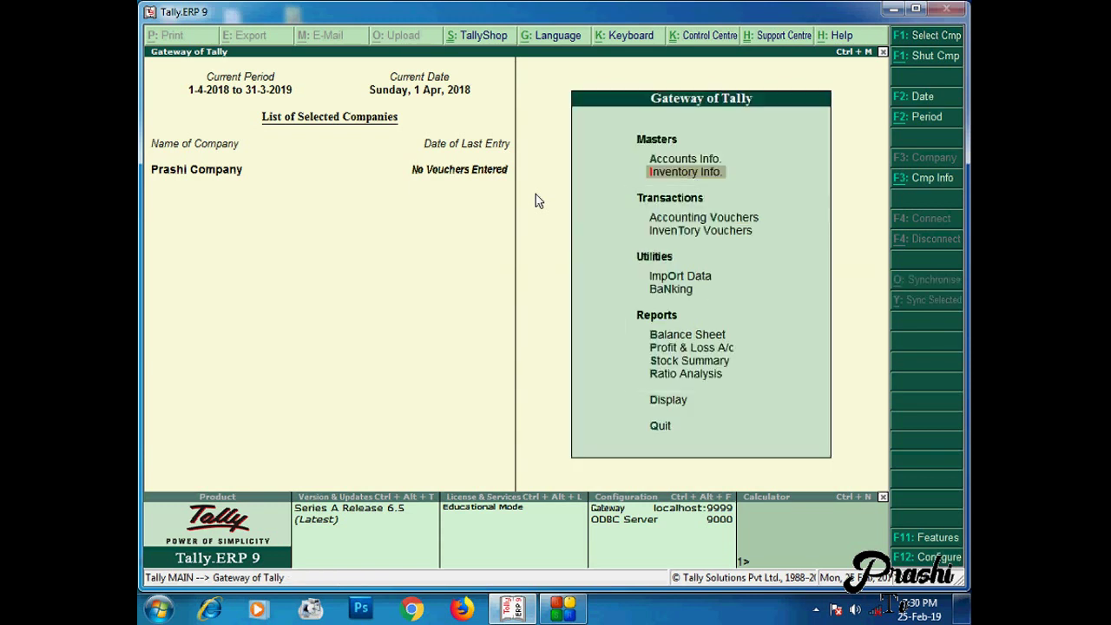
pyautogui.press('Return')
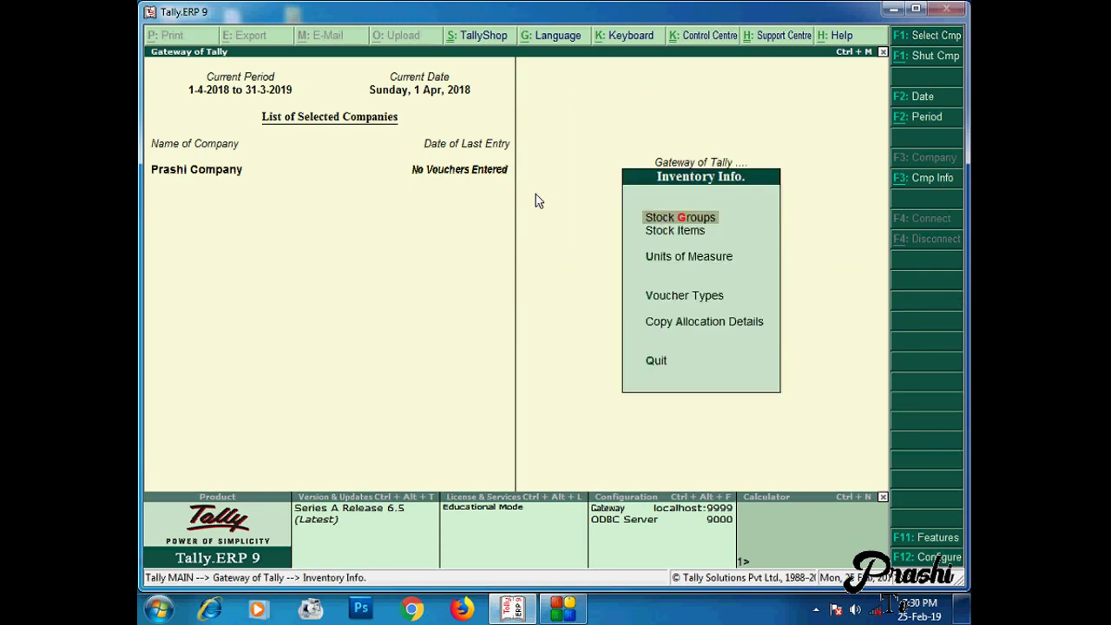
pyautogui.press('Down')
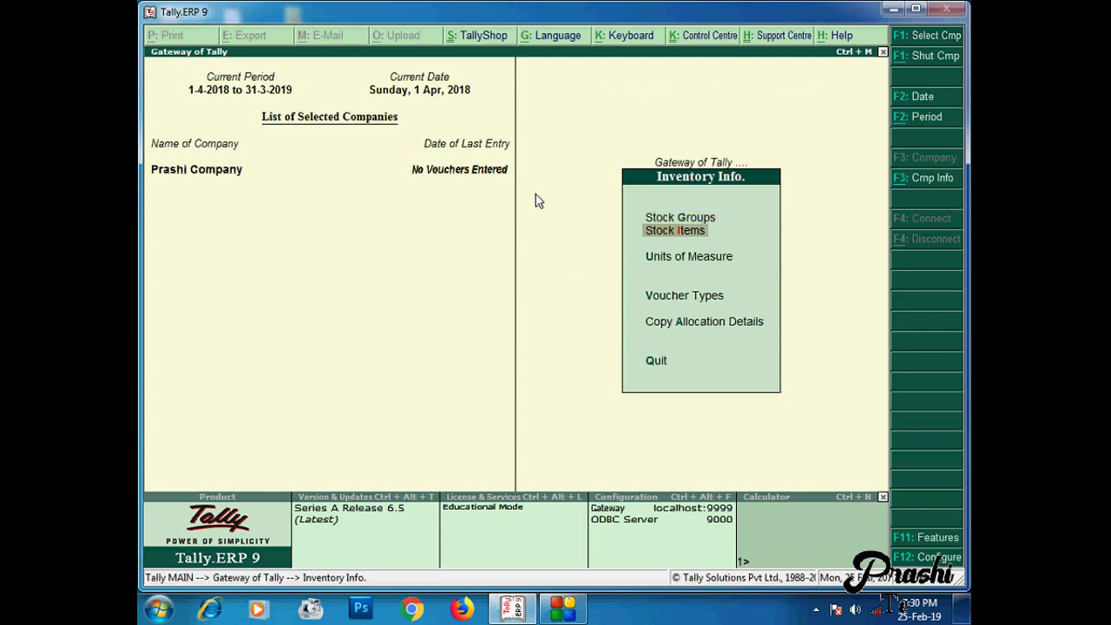
pyautogui.press('Down')
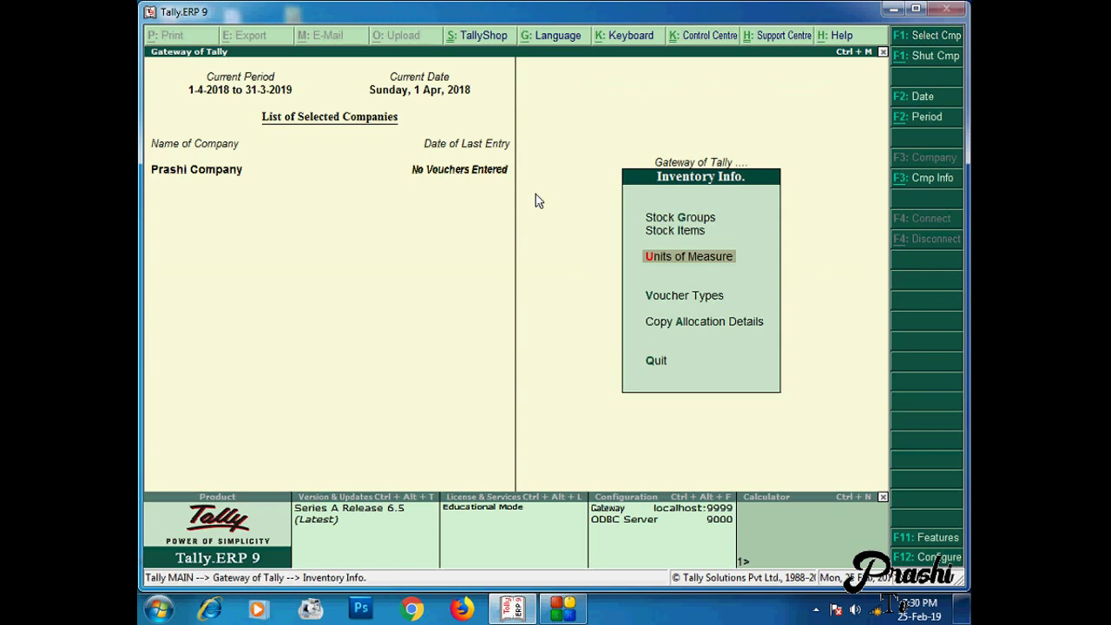
# Step: Create unit symbol KG, formal name Kilogram, 0 decimal places, and save it
pyautogui.press('Return')
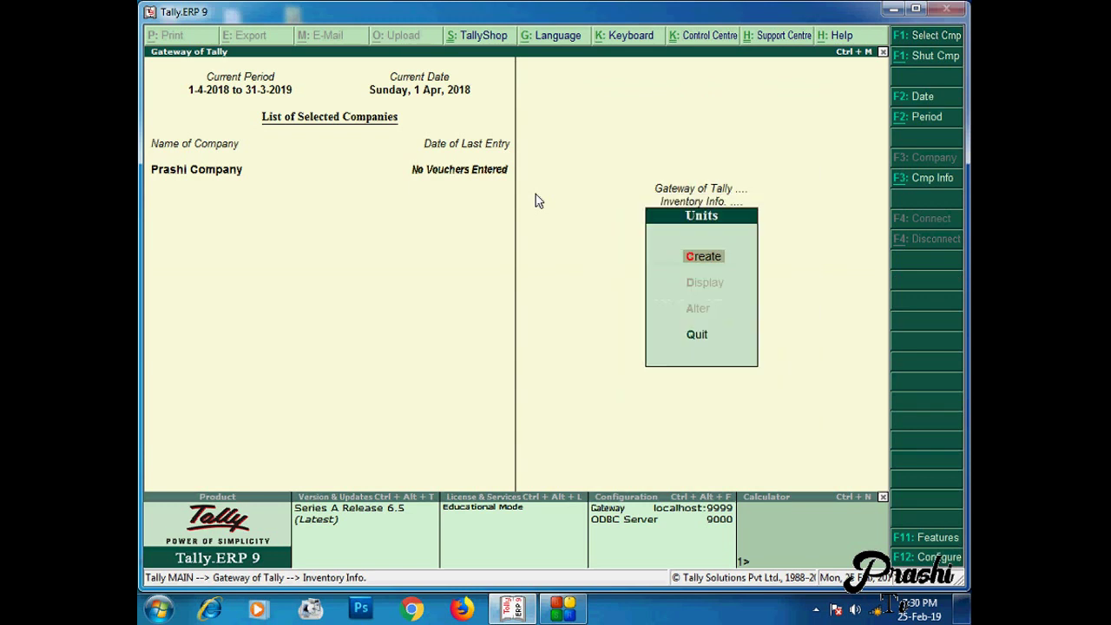
pyautogui.press('Return')
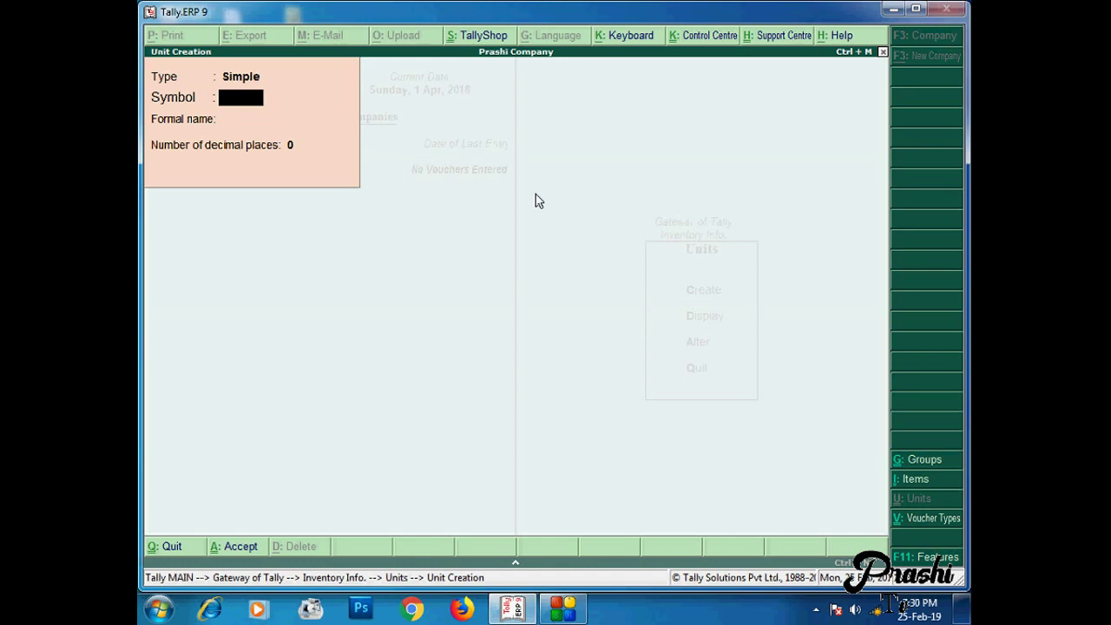
pyautogui.write('KG')
pyautogui.press('Return')
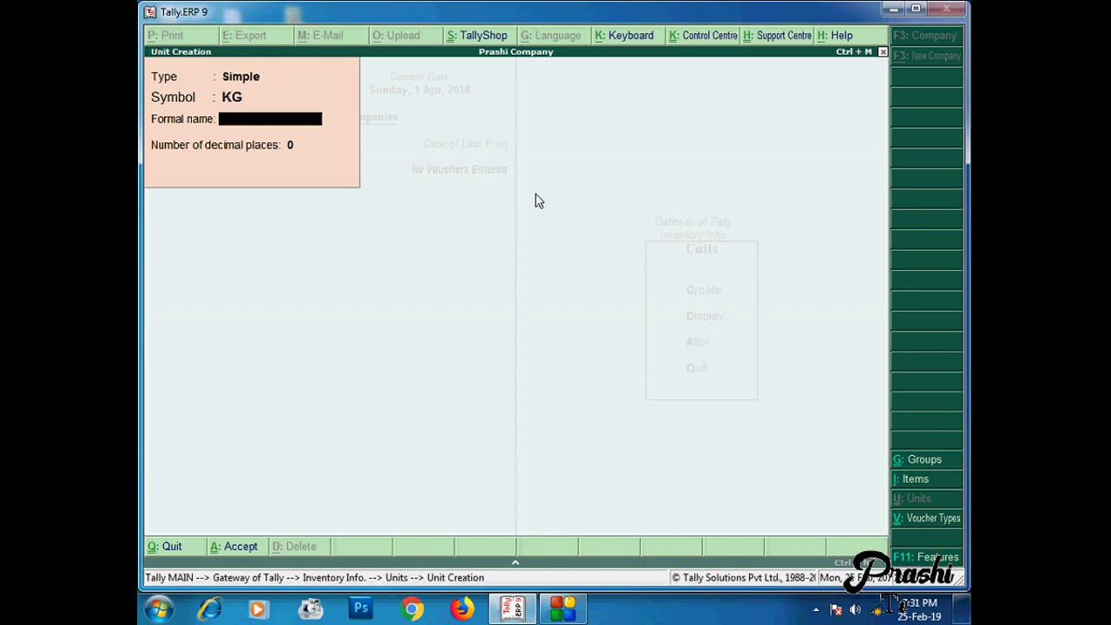
pyautogui.write('Kilogram')
pyautogui.press('Return')
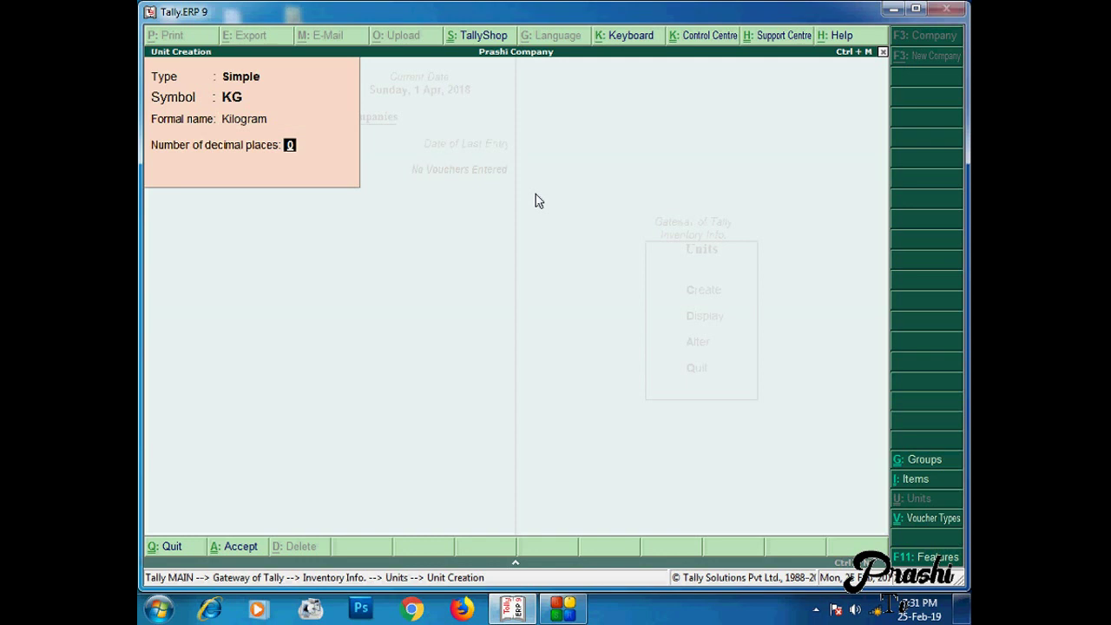
pyautogui.press('Return')
pyautogui.press('Return')
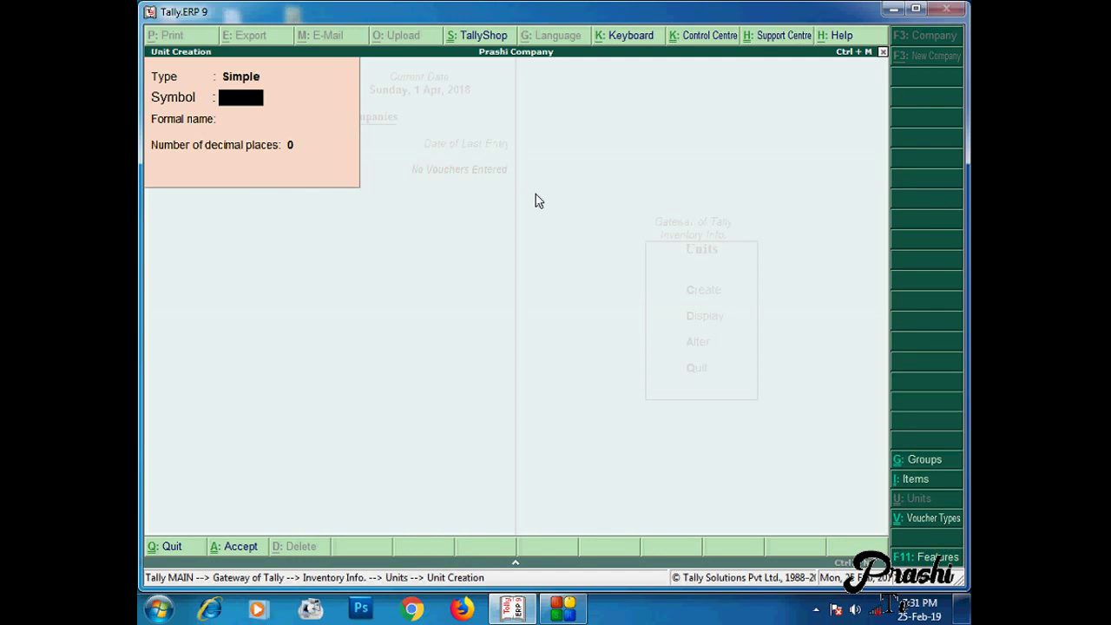
# Step: Enter unit symbol pcs with formal name Piece, keep 0 decimal places, and accept
pyautogui.write('pcs')
pyautogui.press('Return')
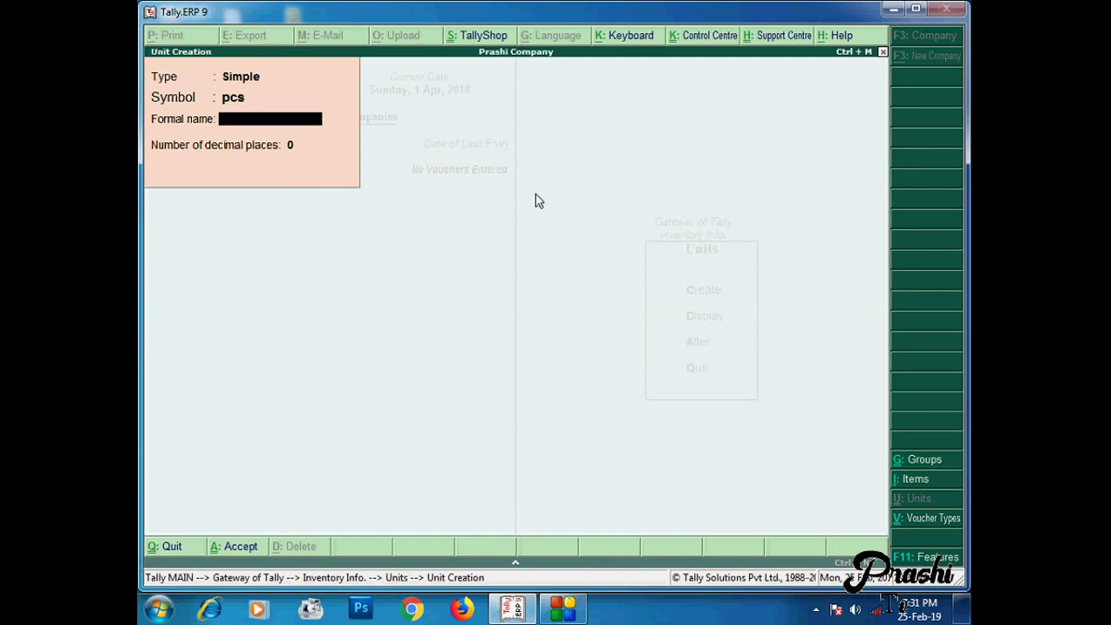
pyautogui.write('Piece')
pyautogui.press('Return')
pyautogui.press('Return')
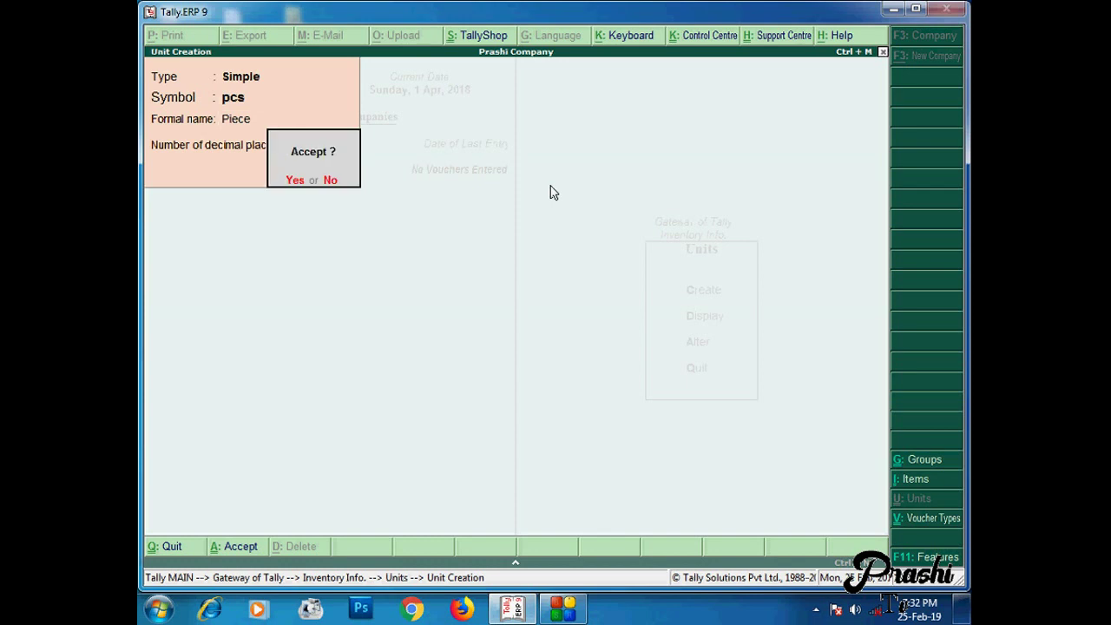
pyautogui.press('Return')
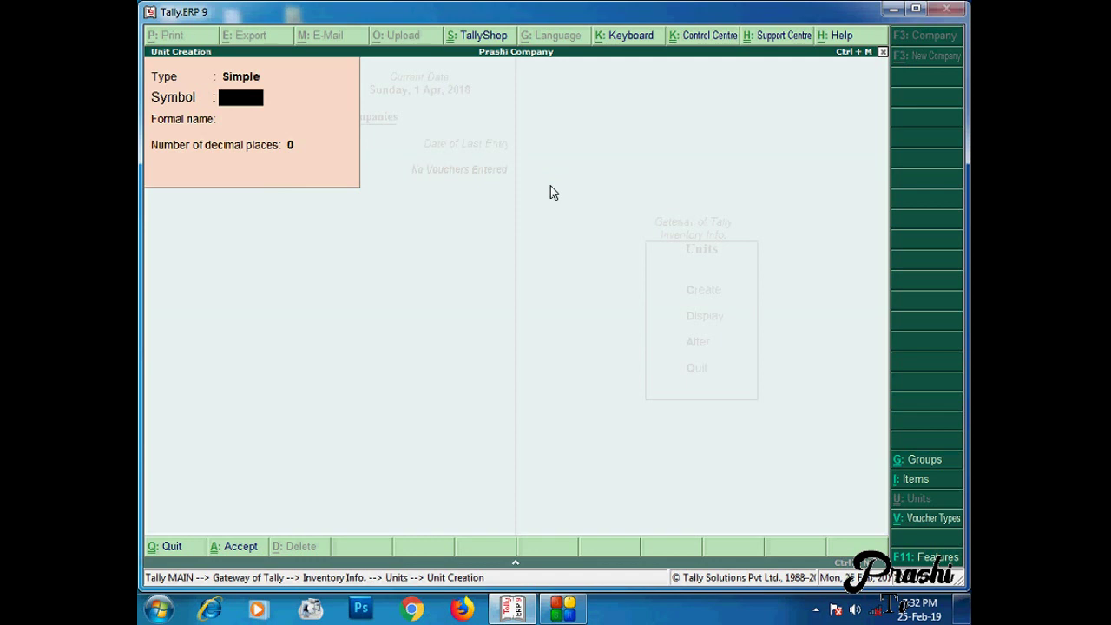
# Step: Create unit No. with formal name Unit, then quit Unit Creation
pyautogui.write('No.')
pyautogui.press('Return')
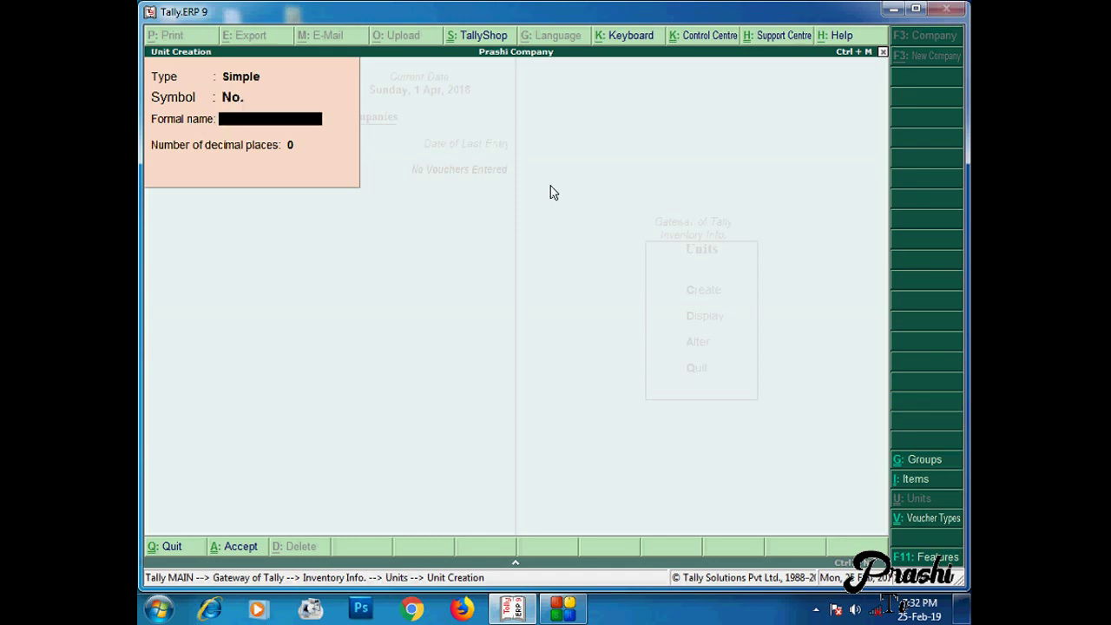
pyautogui.write('Nu')
pyautogui.press('BackSpace')
pyautogui.press('BackSpace')
pyautogui.write('Un')
pyautogui.press('Return')
pyautogui.press('Return')
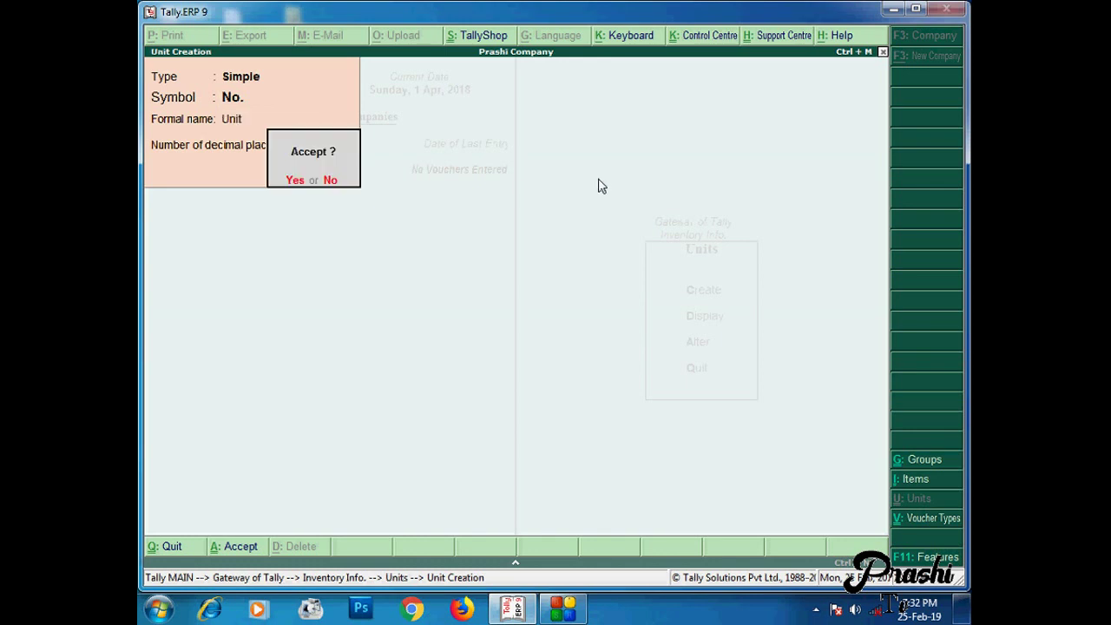
pyautogui.press('Return')
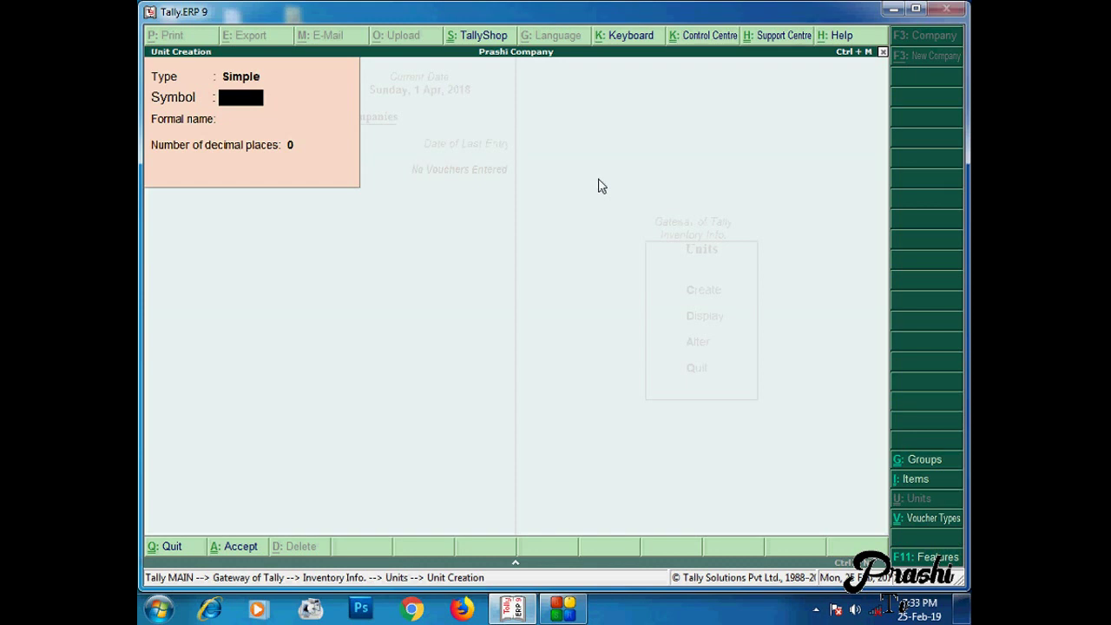
pyautogui.press('Escape')
pyautogui.press('Return')
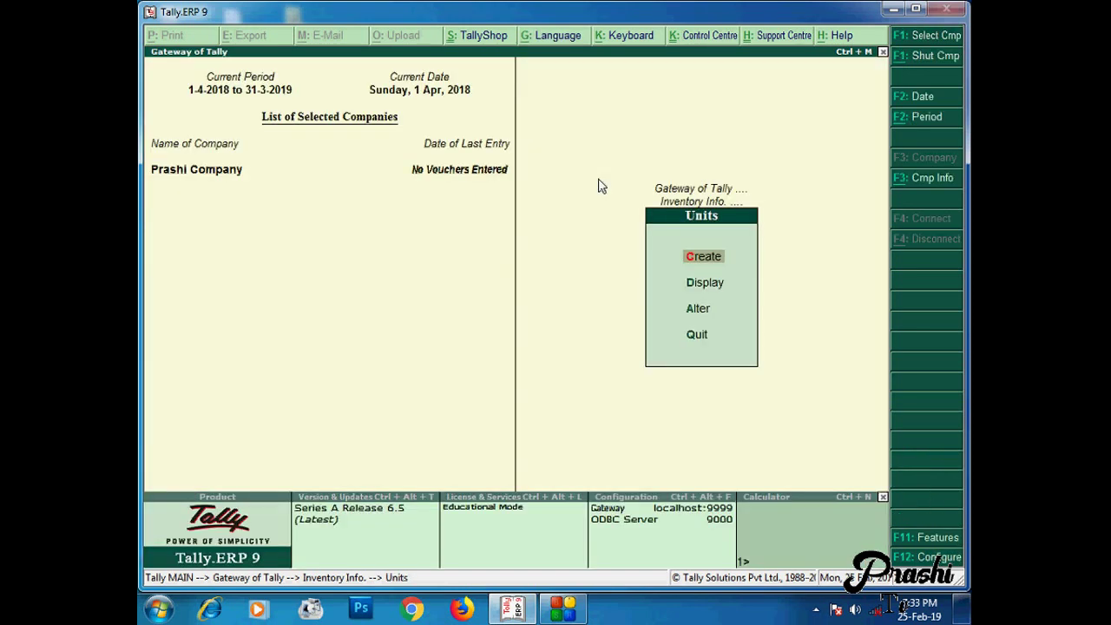
# Step: Display the list of existing units and browse down to No
pyautogui.press('Down')
pyautogui.press('Return')
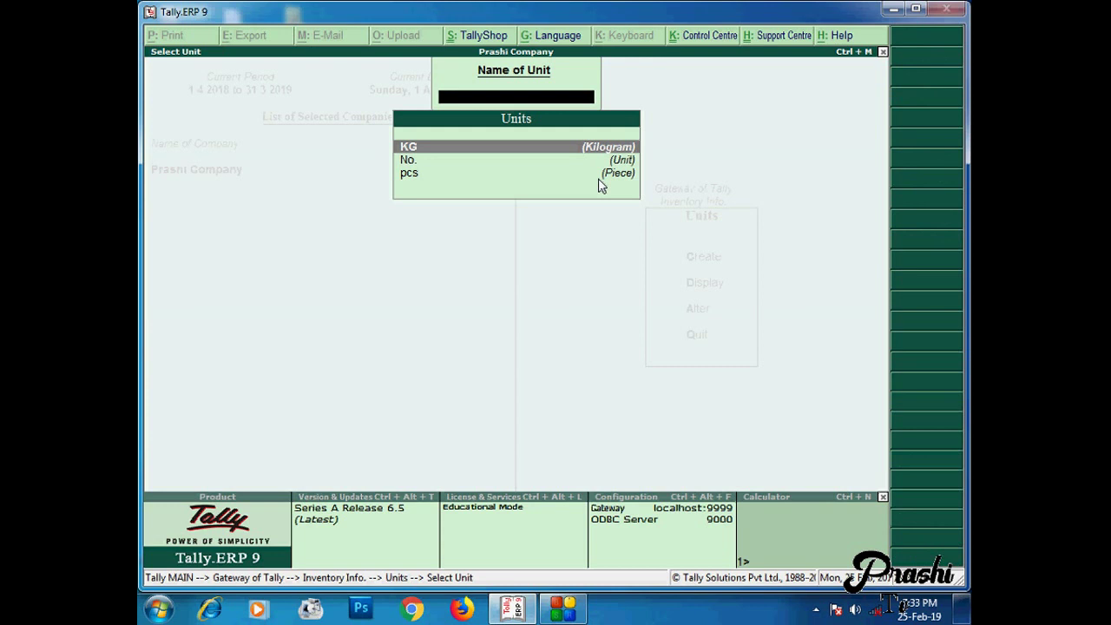
pyautogui.press('Down')
pyautogui.press('Down')
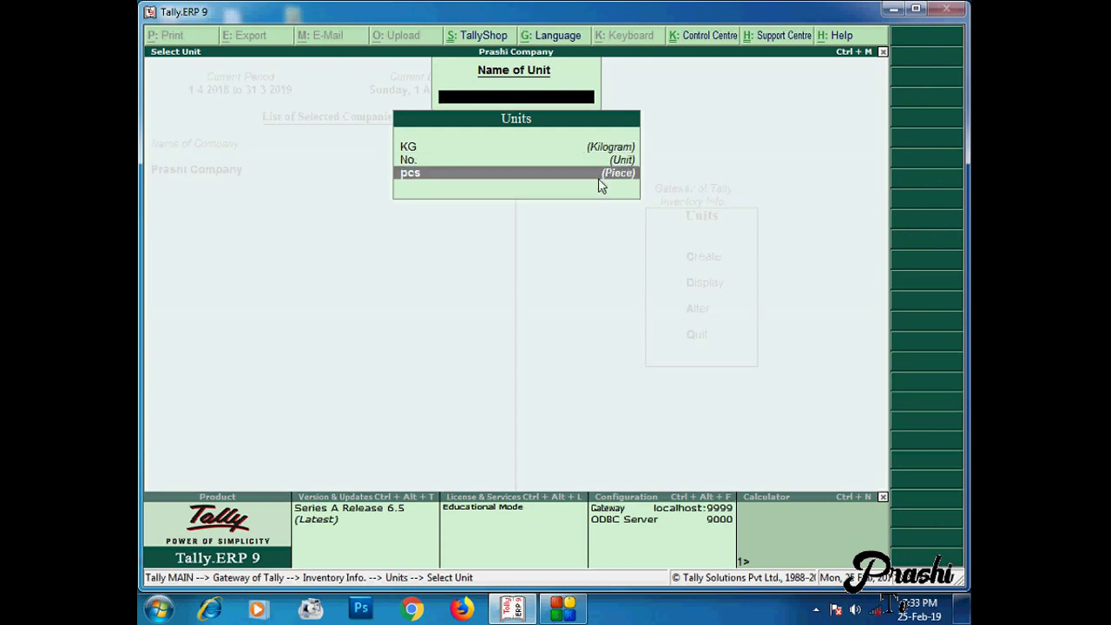
pyautogui.press('Escape')
# Step: Review the pcs unit's fields in alteration, then return to Inventory Info
pyautogui.press('Down')
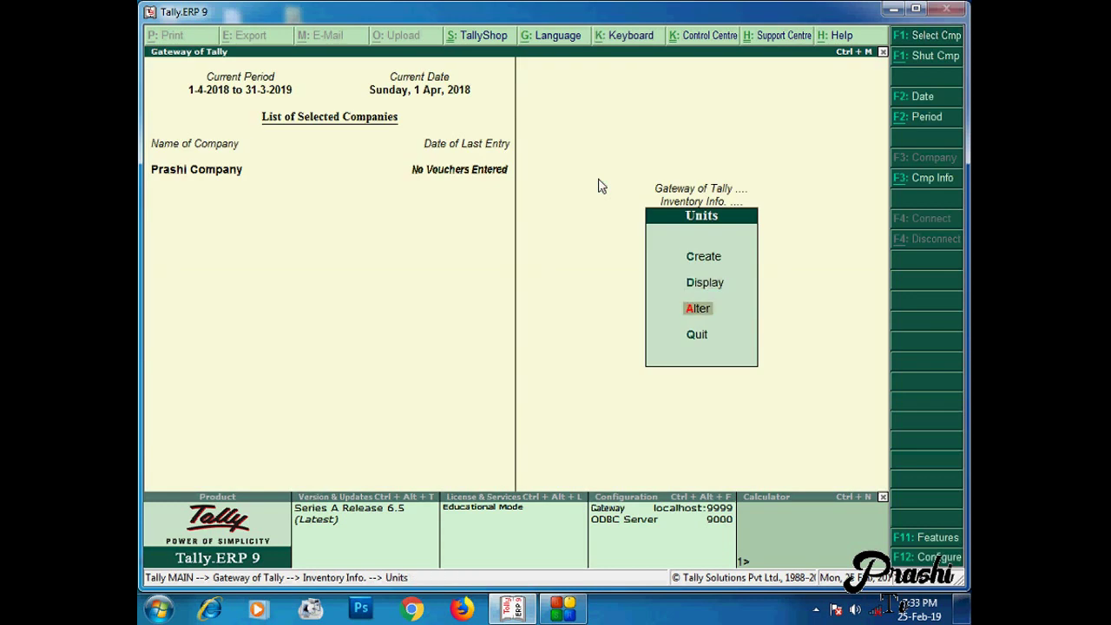
pyautogui.press('Return')
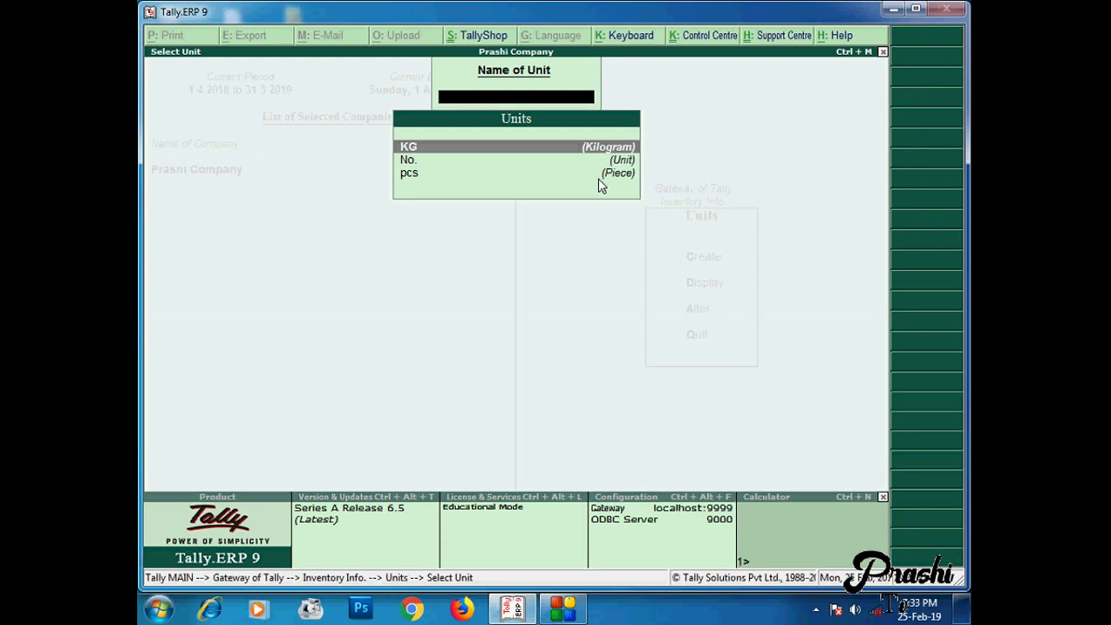
pyautogui.press('Down')
pyautogui.press('Down')
pyautogui.press('Return')
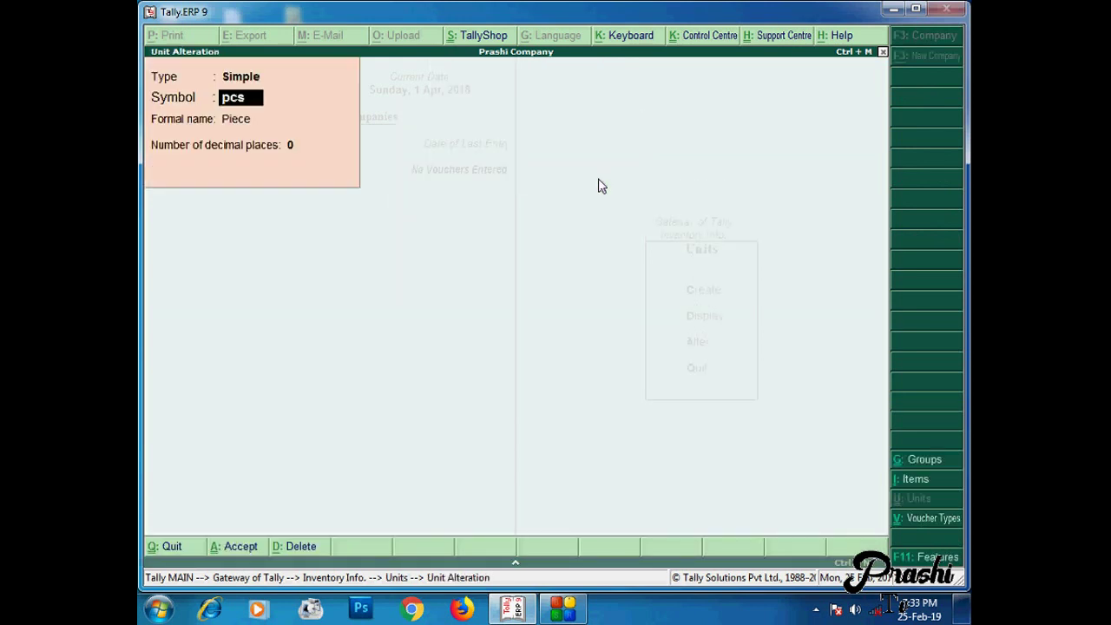
pyautogui.press('Return')
pyautogui.press('Return')
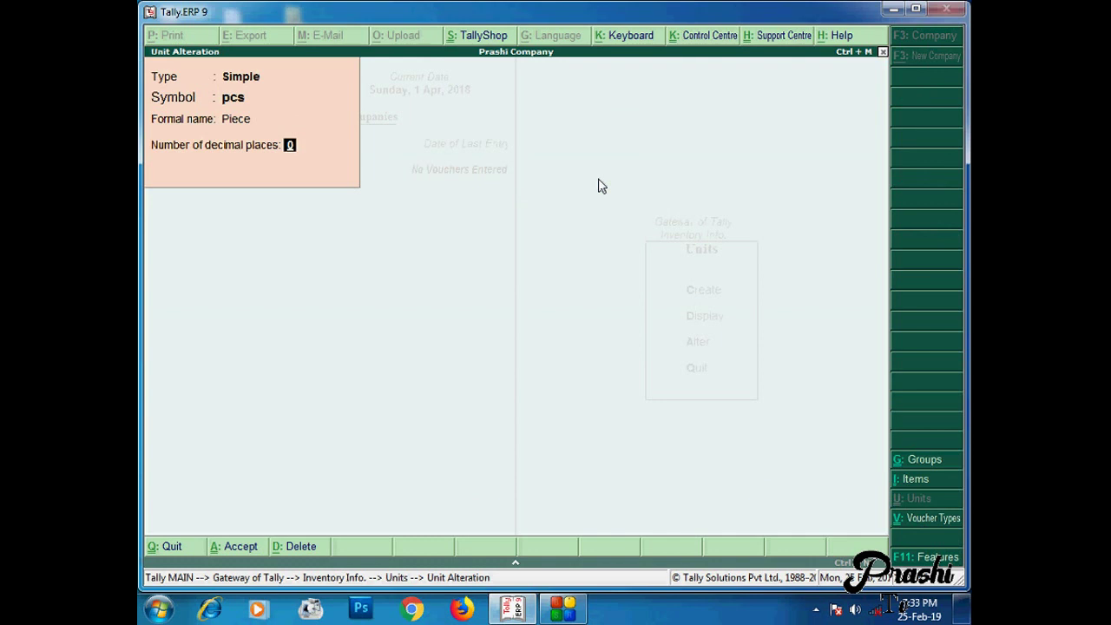
pyautogui.press('Return')
pyautogui.press('Return')
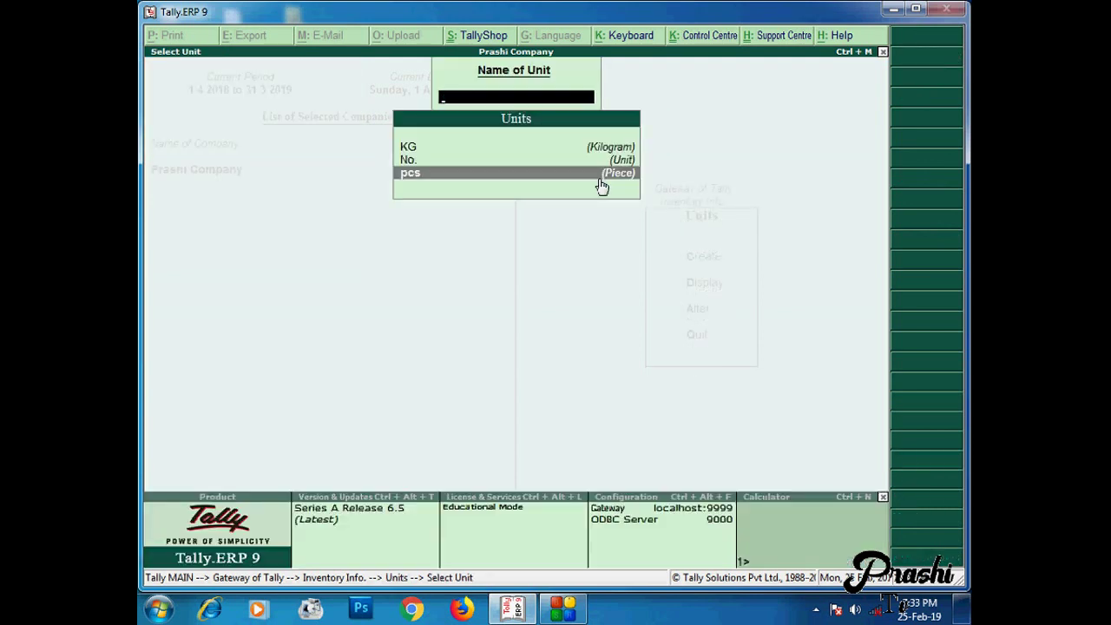
pyautogui.press('Escape')
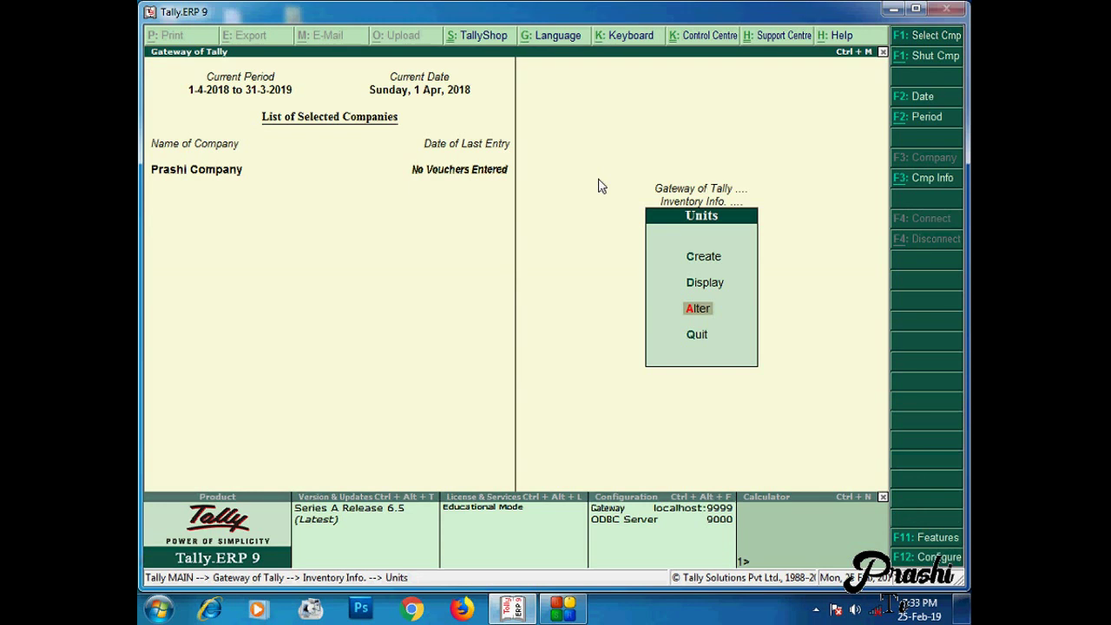
pyautogui.press('Escape')
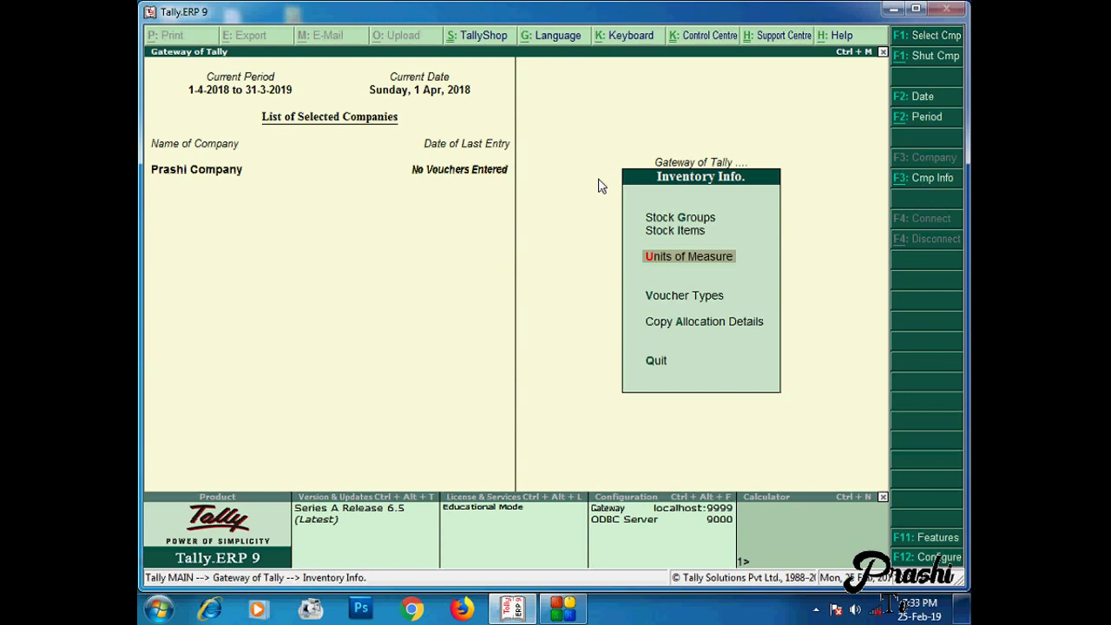
# Step: Start a stock group named COMPUTER, then discard it without saving
pyautogui.press('Up')
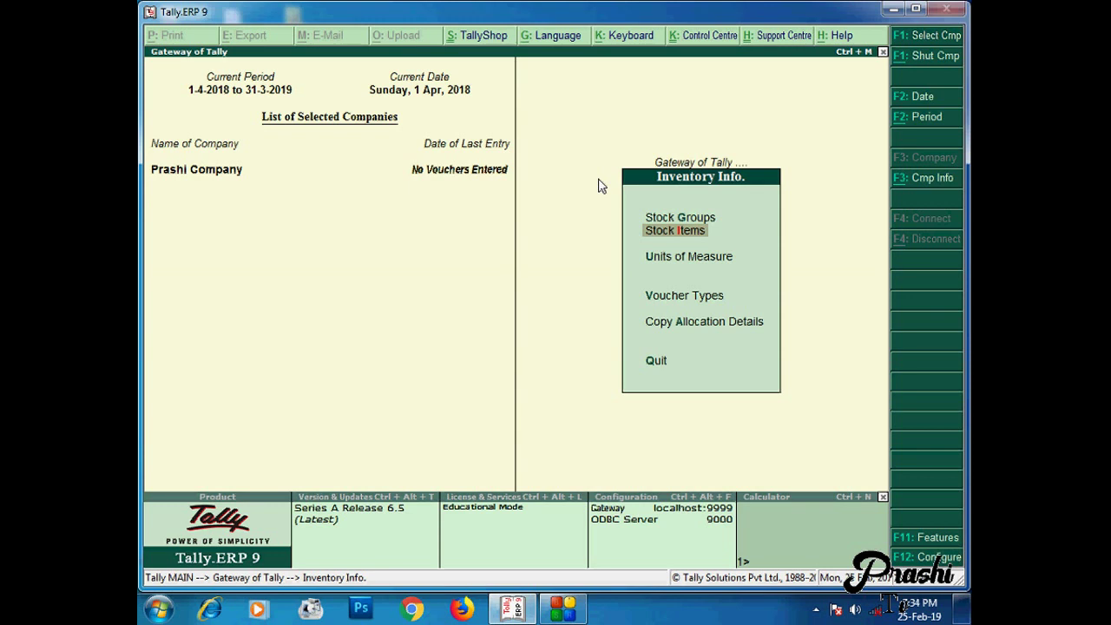
pyautogui.press('Up')
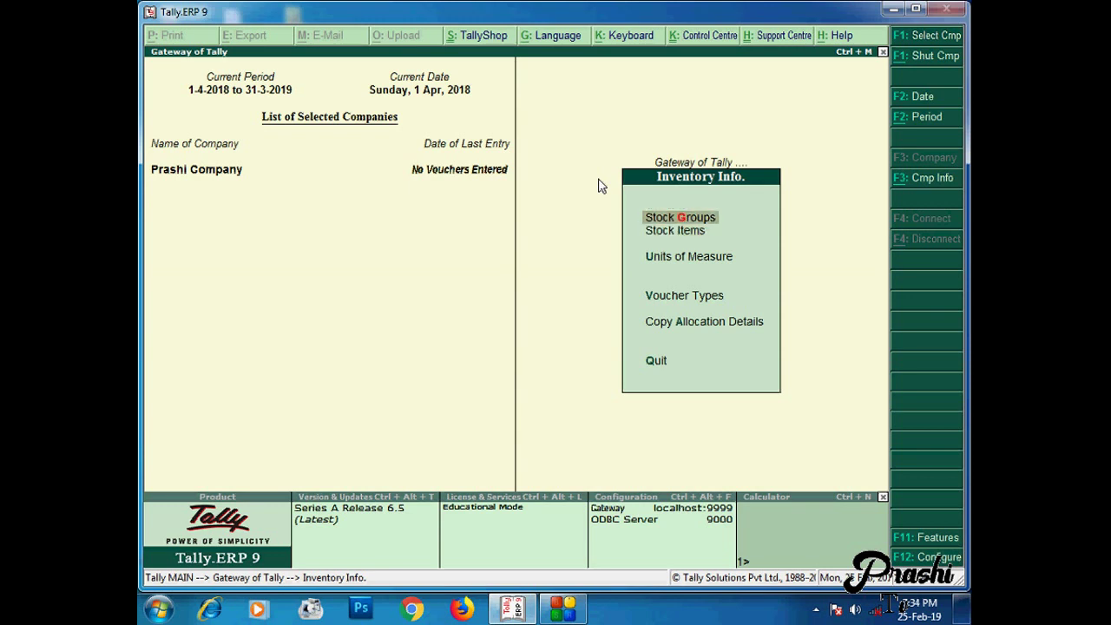
pyautogui.press('Return')
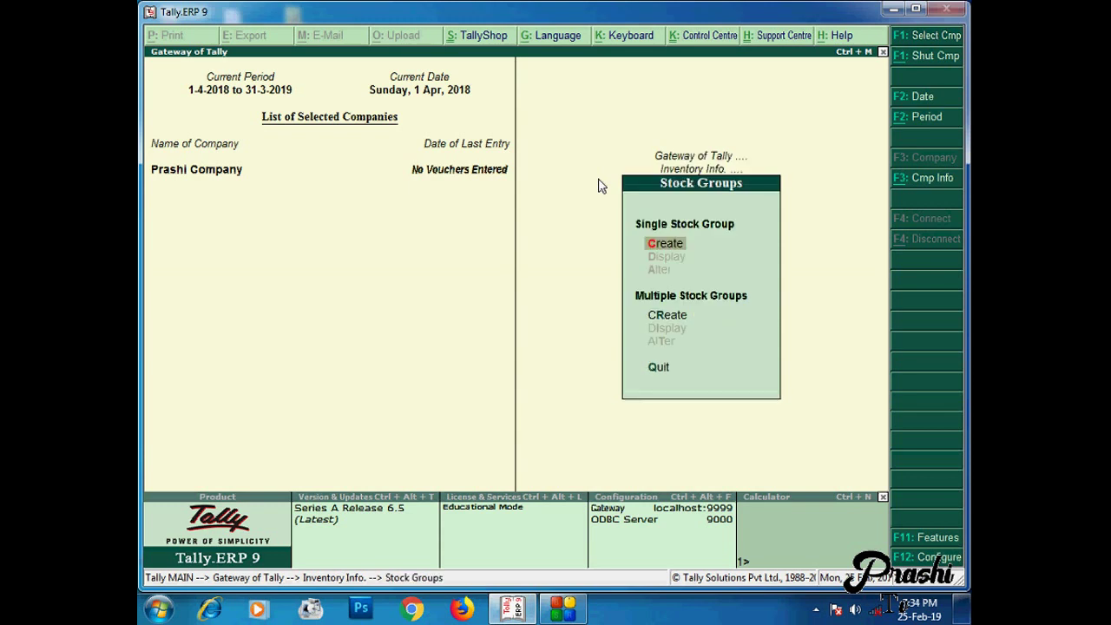
pyautogui.press('Return')
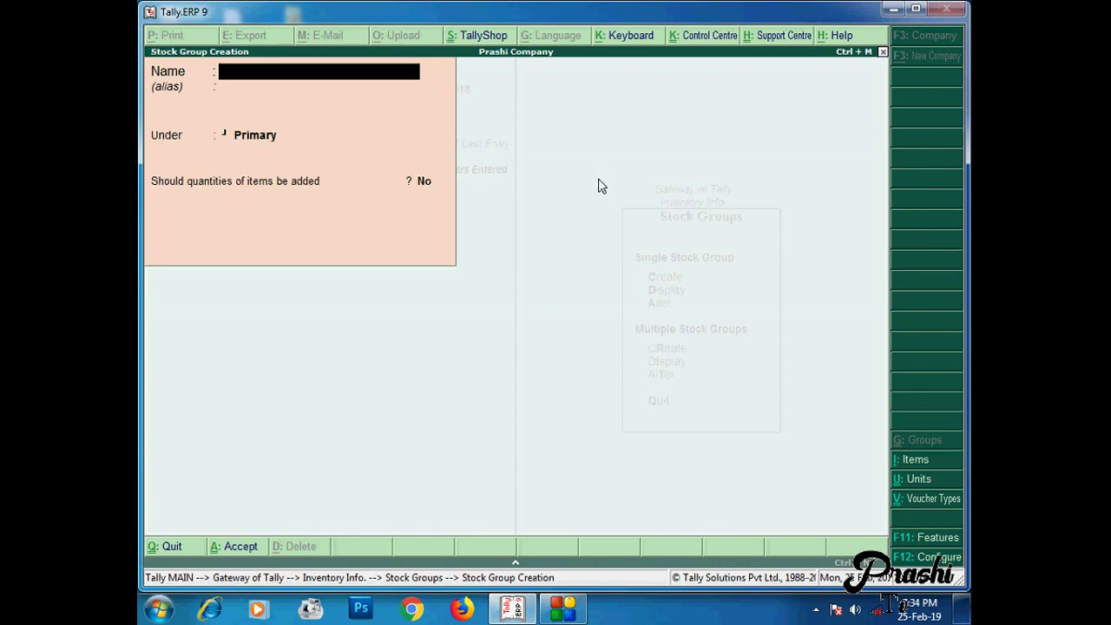
pyautogui.write('COMPUTER')
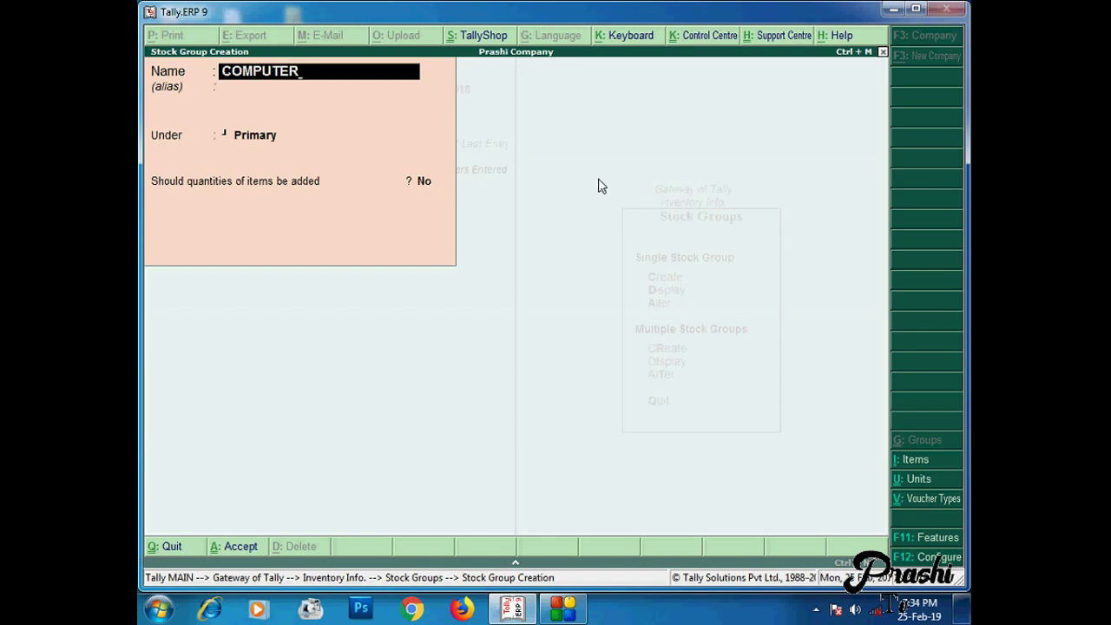
pyautogui.press('Escape')
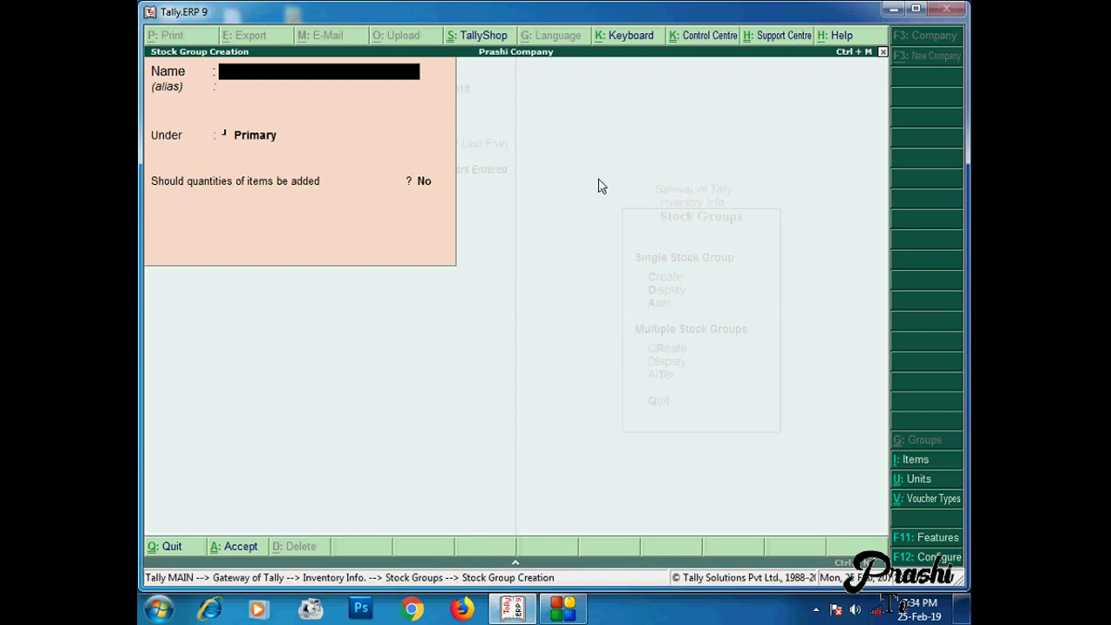
pyautogui.press('Escape')
pyautogui.press('Return')
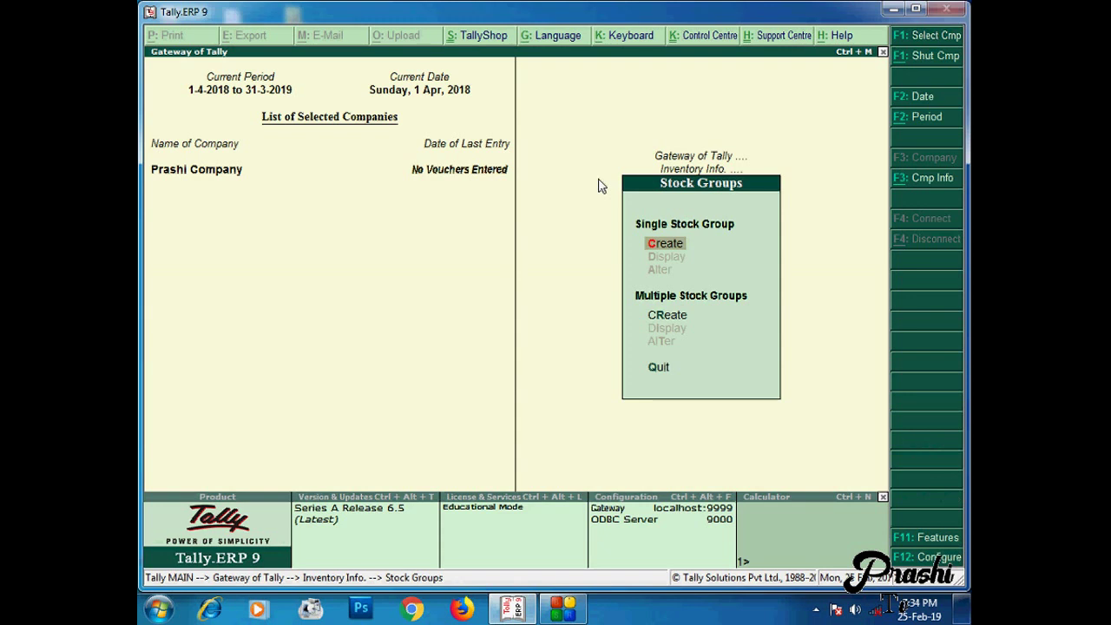
pyautogui.press('Escape')
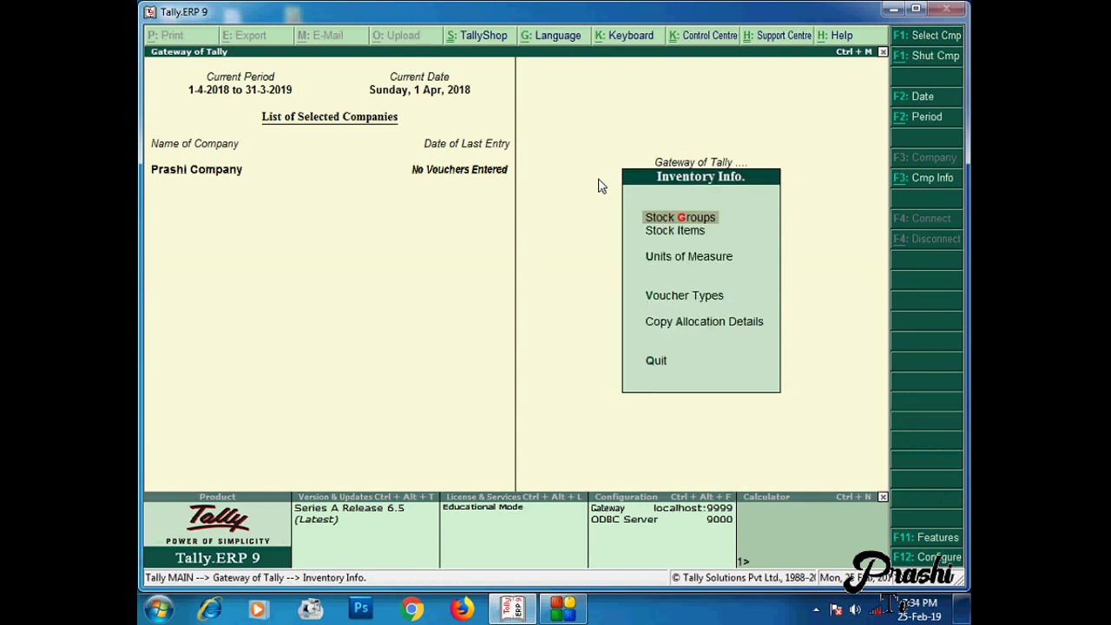
# Step: Open Stock Item Creation and quit without saving any item
pyautogui.press('Down')
pyautogui.press('Return')
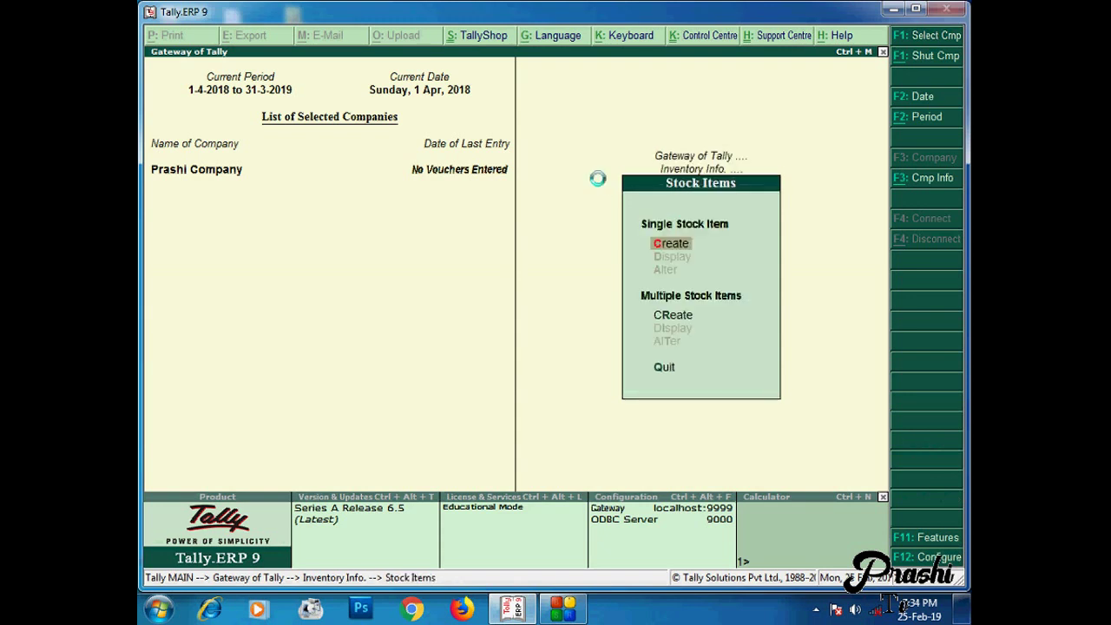
pyautogui.press('Return')
pyautogui.press('Escape')
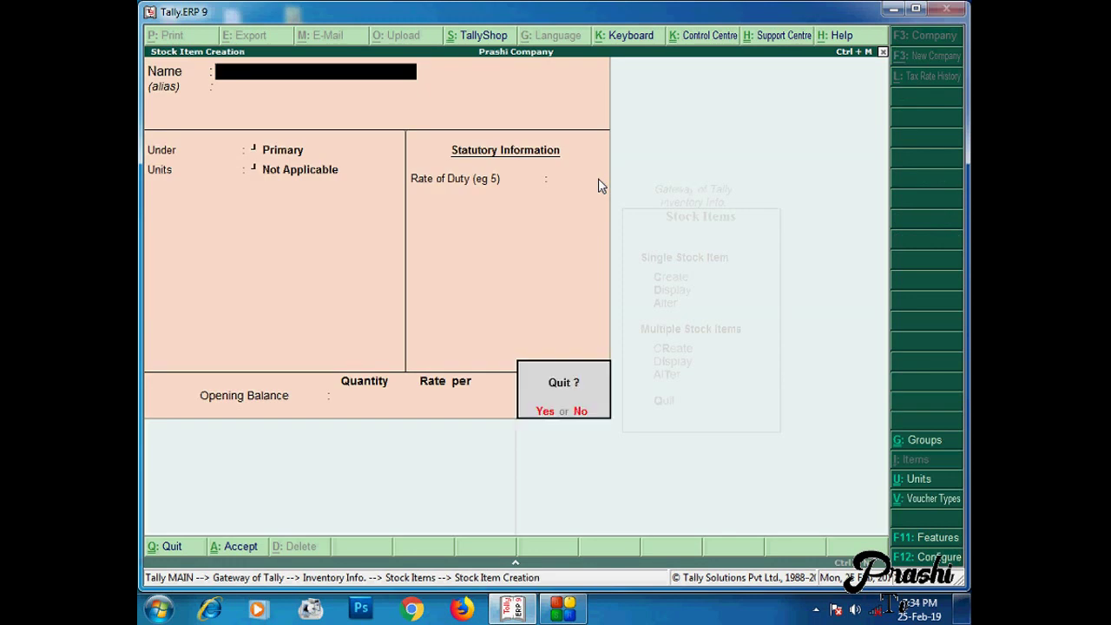
pyautogui.press('Return')
pyautogui.press('Escape')
# Step: Return to the Stock Groups options menu
pyautogui.press('Up')
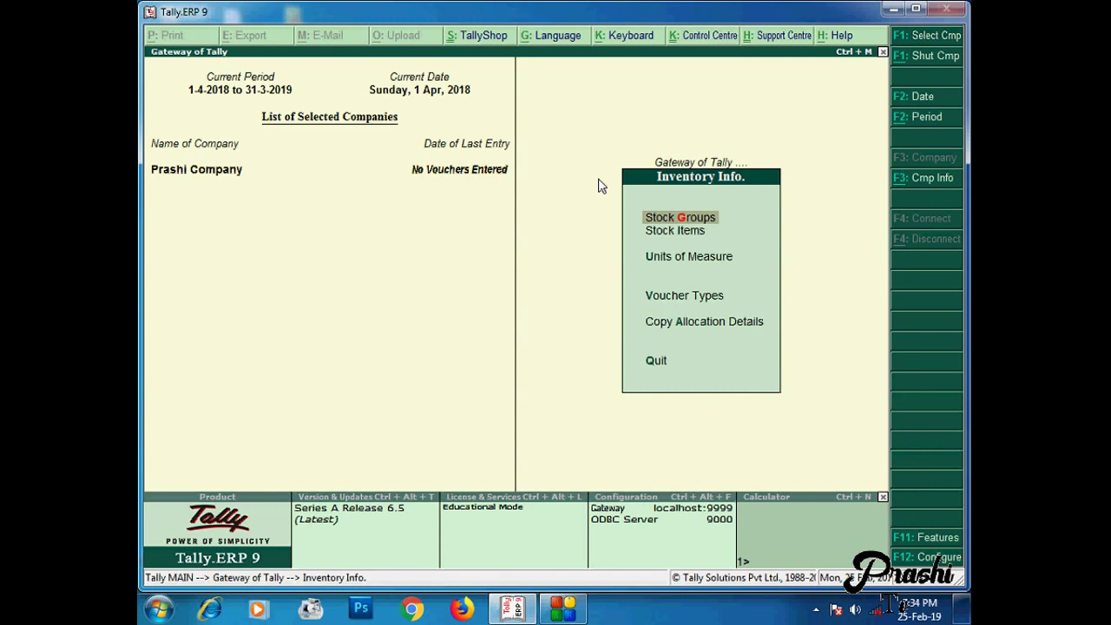
pyautogui.press('Return')
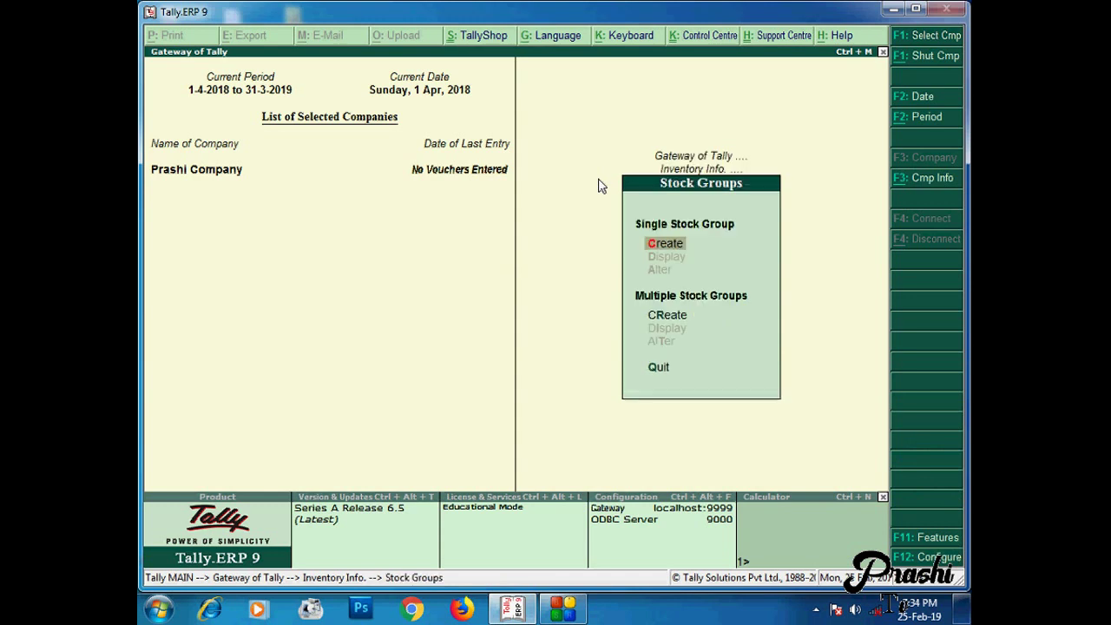
pyautogui.press('Escape')
pyautogui.press('Return')
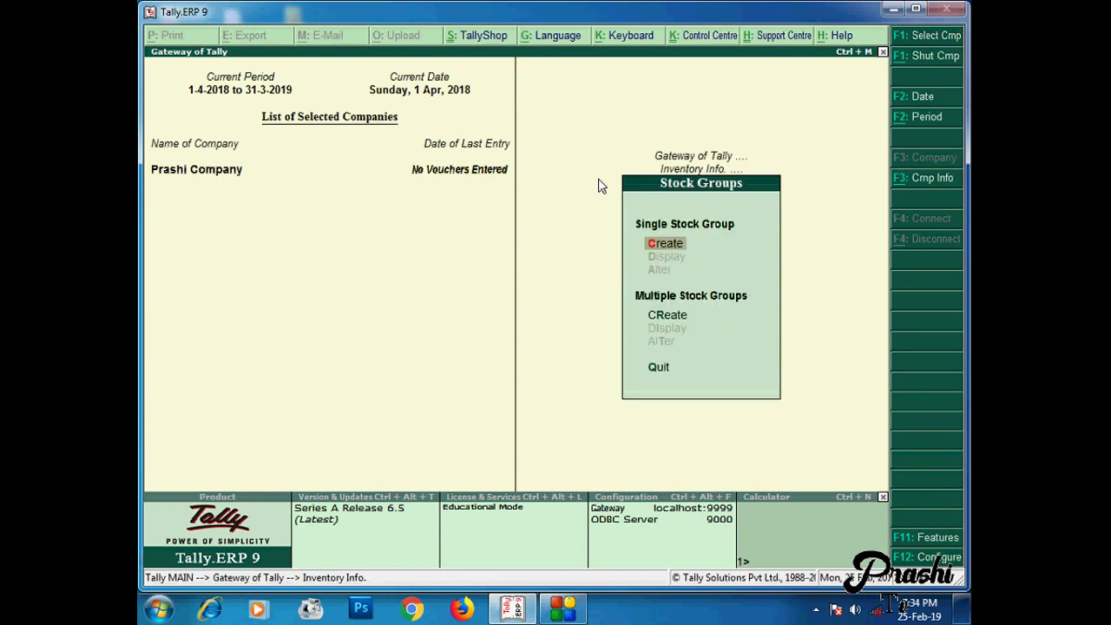
# Step: Save stock group COMPUTER under Primary with quantities not added, then quit the blank form
pyautogui.press('Return')
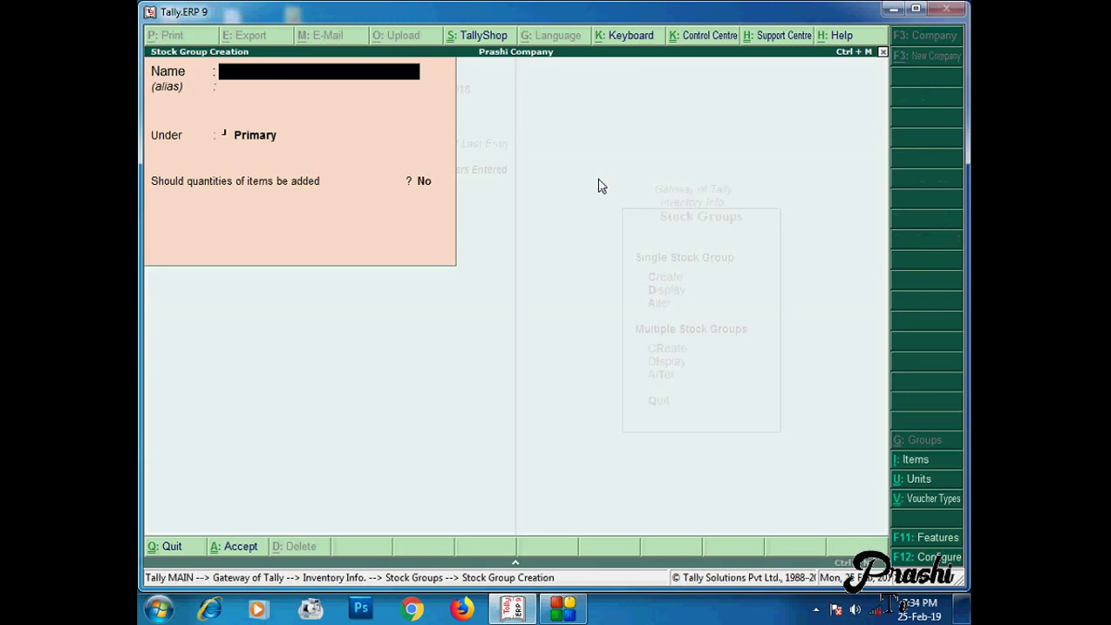
pyautogui.write('COMPUTER')
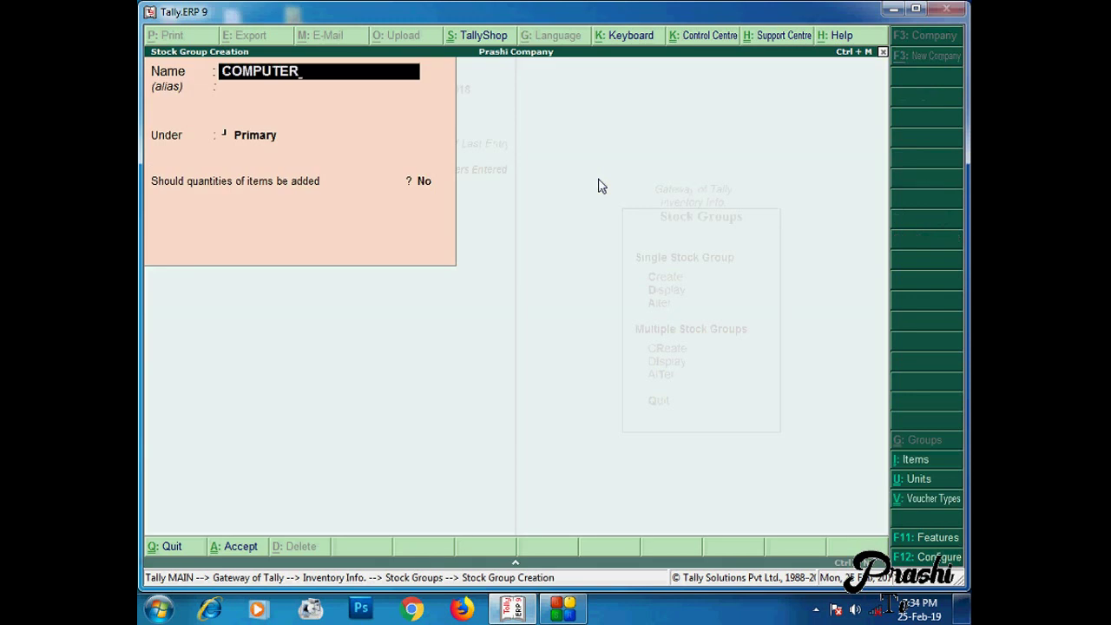
pyautogui.press('Return')
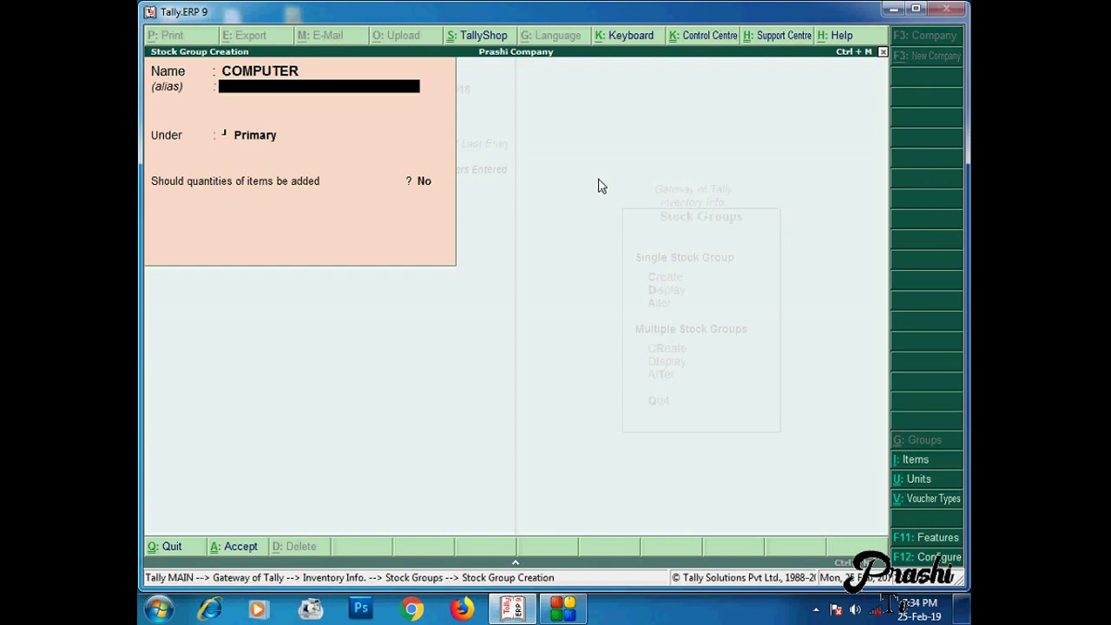
pyautogui.press('Return')
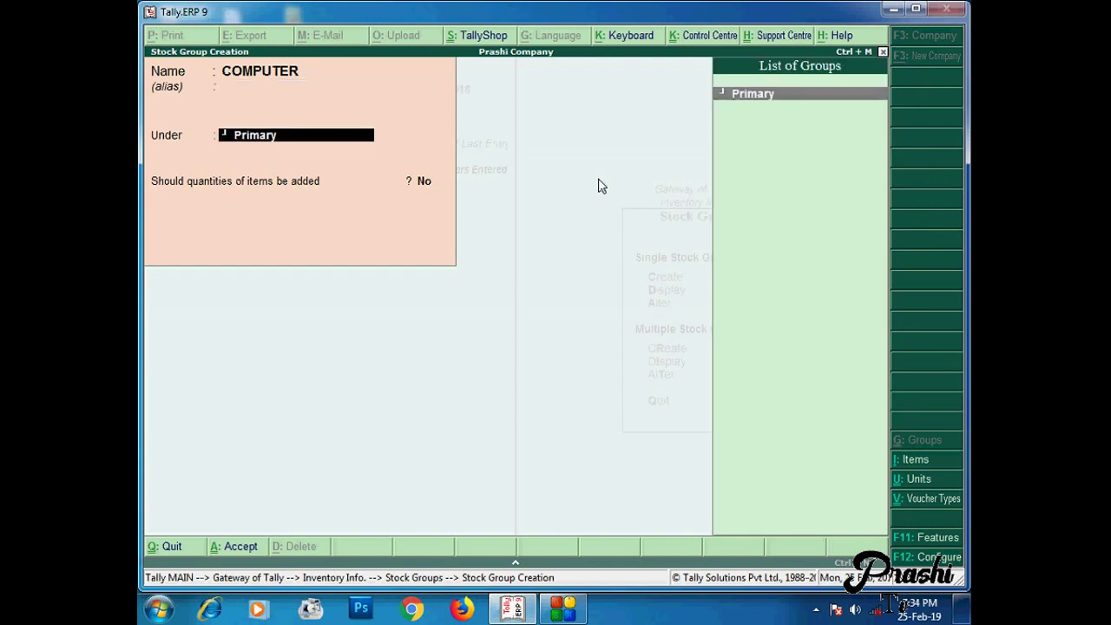
pyautogui.press('Return')
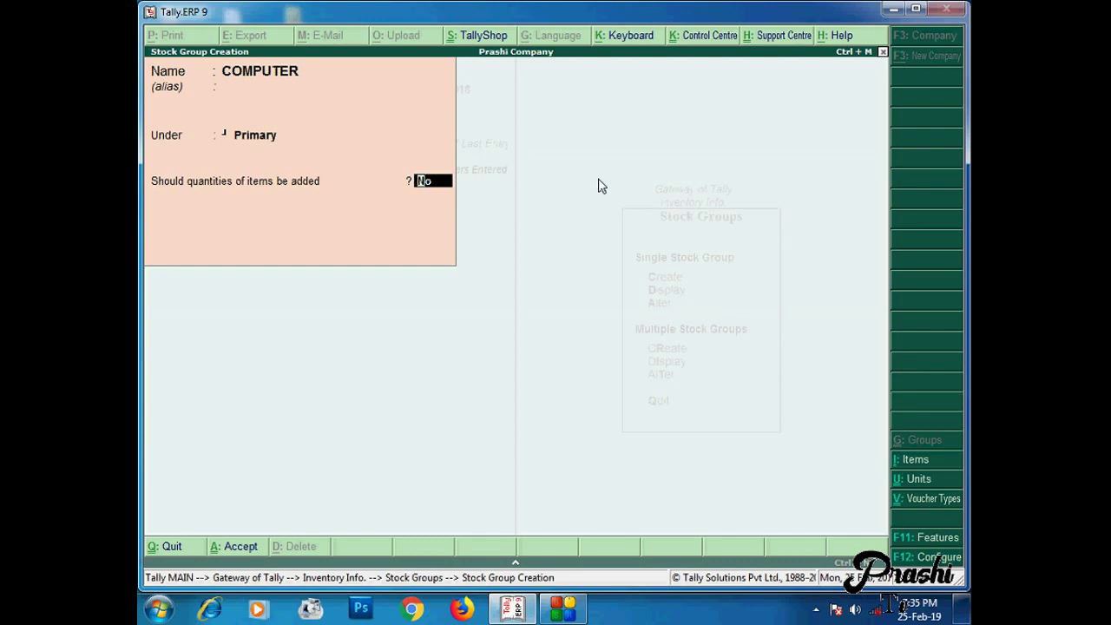
pyautogui.press('Return')
pyautogui.press('Return')
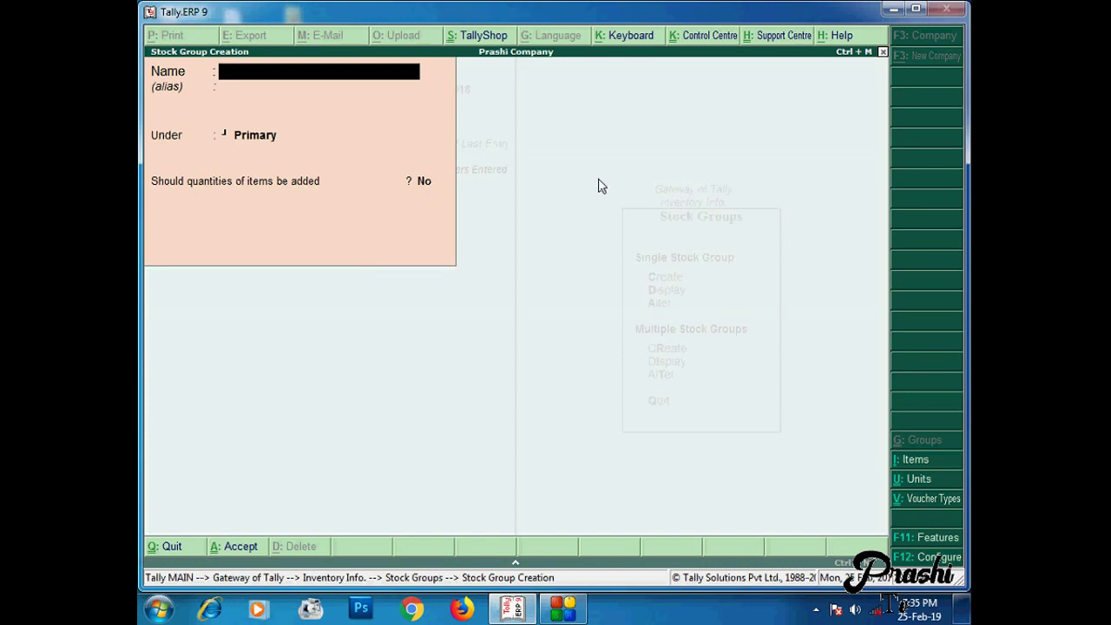
pyautogui.press('Escape')
pyautogui.press('Return')
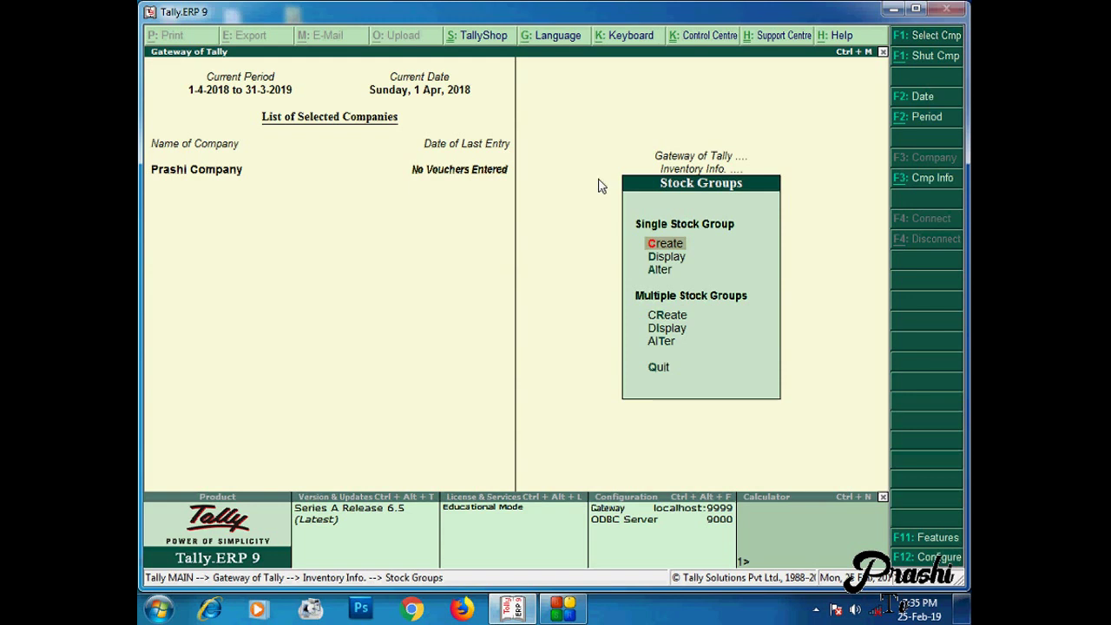
# Step: Go back to Inventory Info and highlight Stock Items
pyautogui.press('Escape')
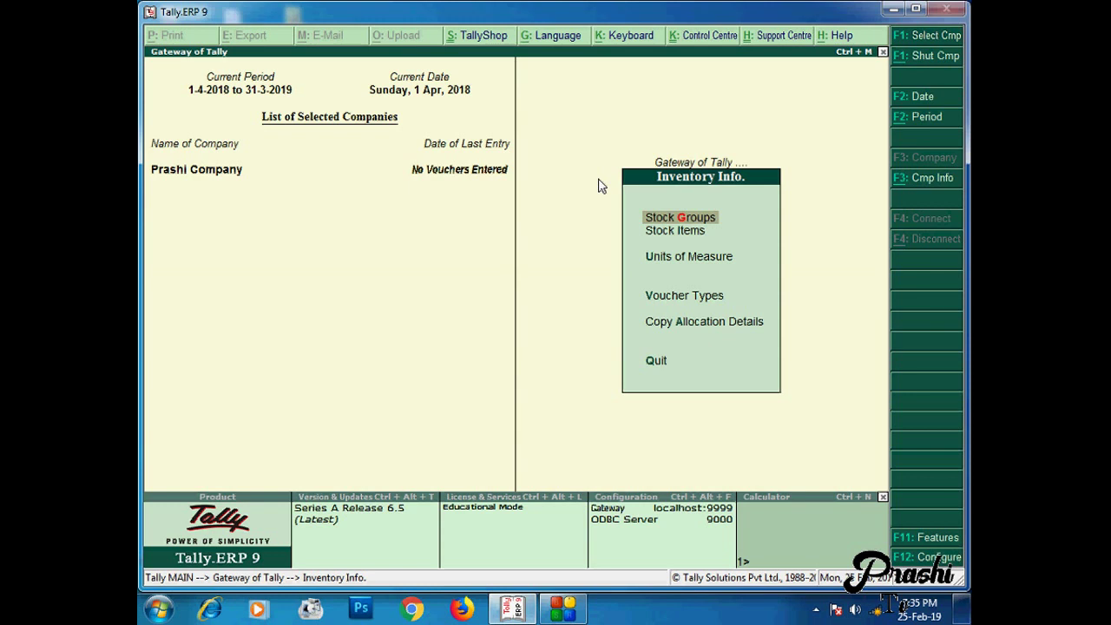
pyautogui.press('Down')
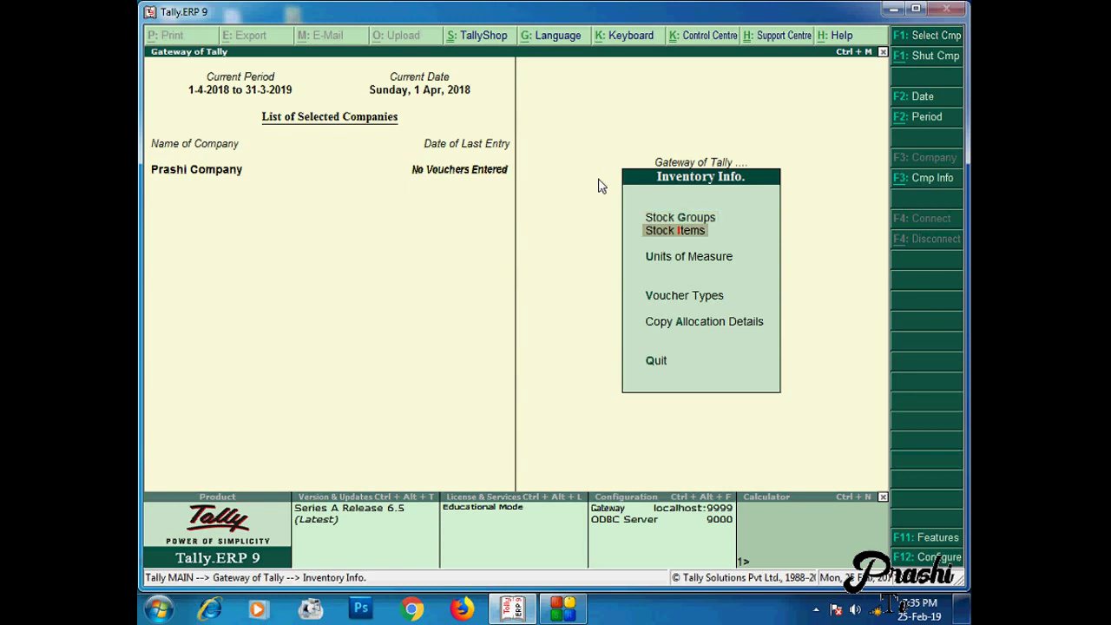
# Step: Start stock item Keyboard under the COMPUTER group with units No
pyautogui.press('Return')
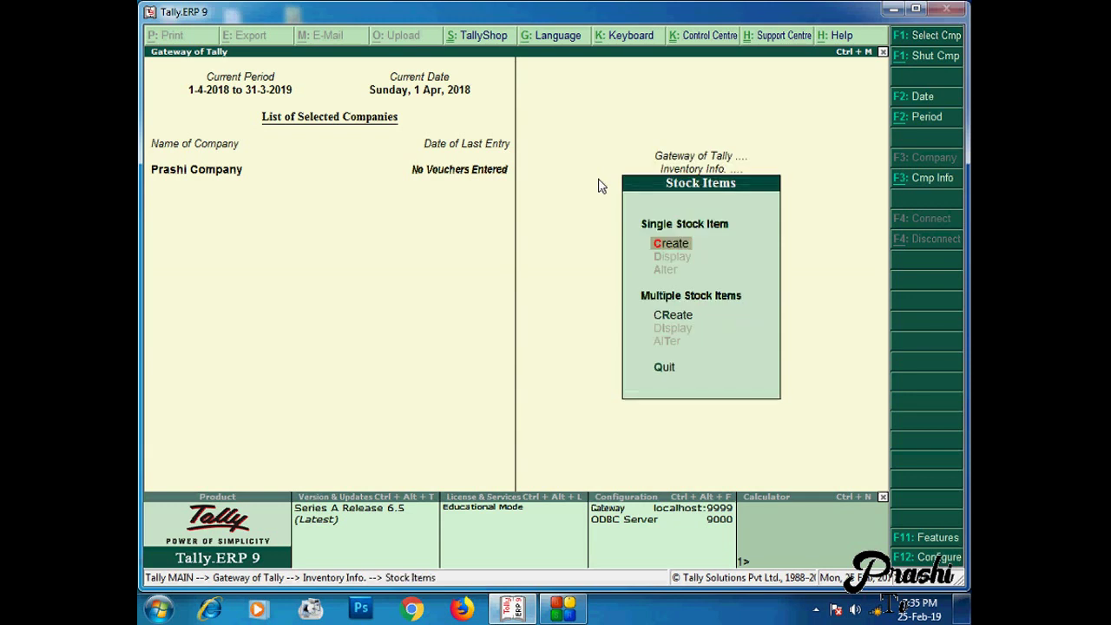
pyautogui.press('Return')
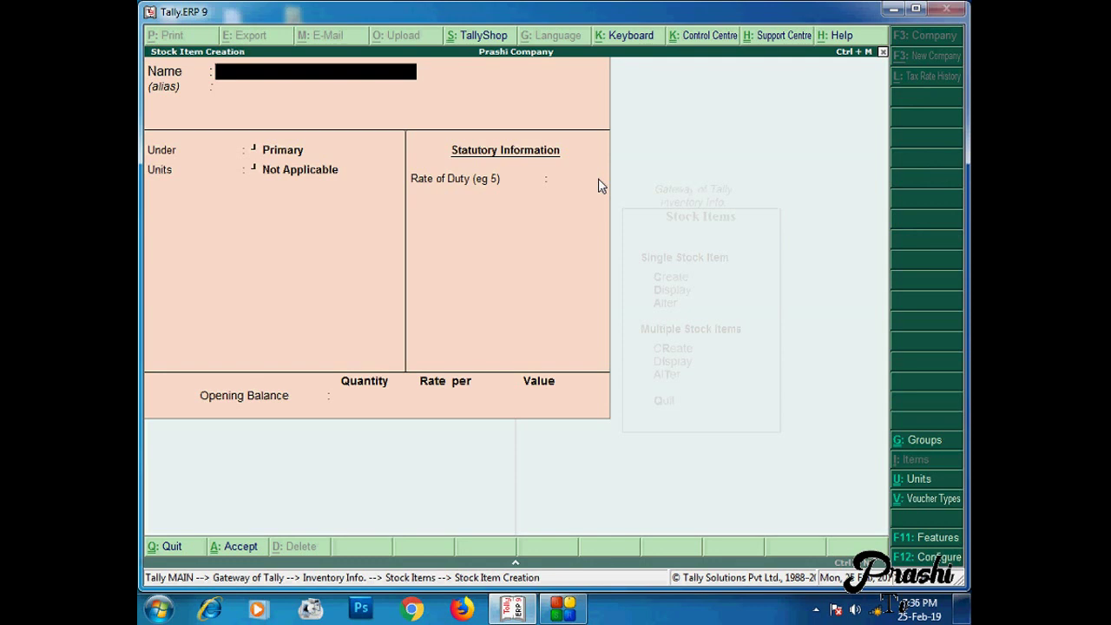
pyautogui.write('Keyboard')
pyautogui.press('Return')
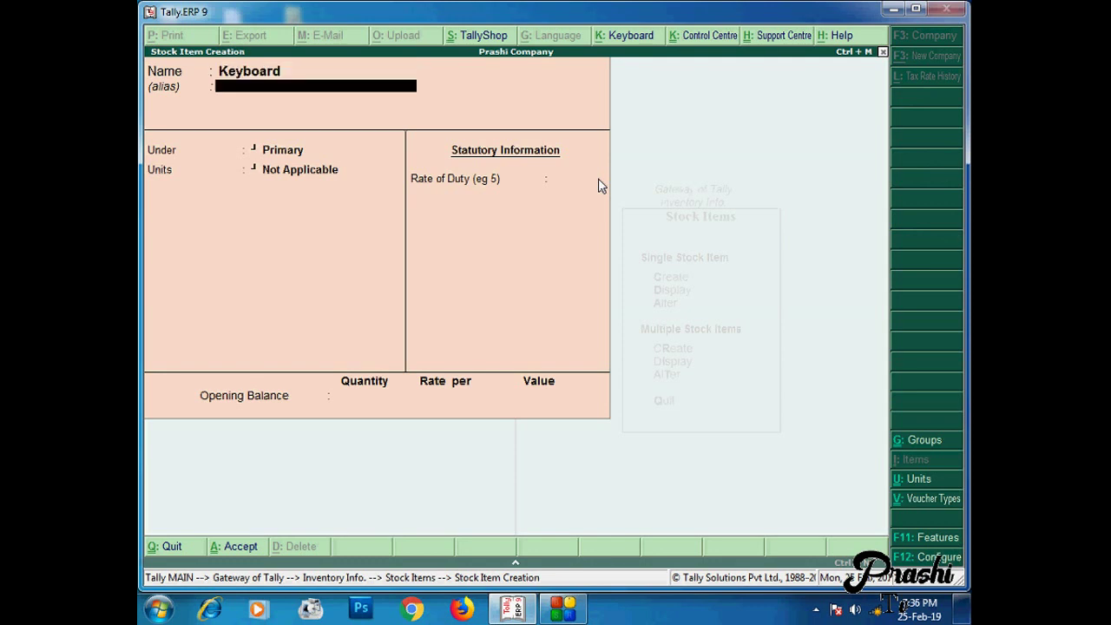
pyautogui.press('Return')
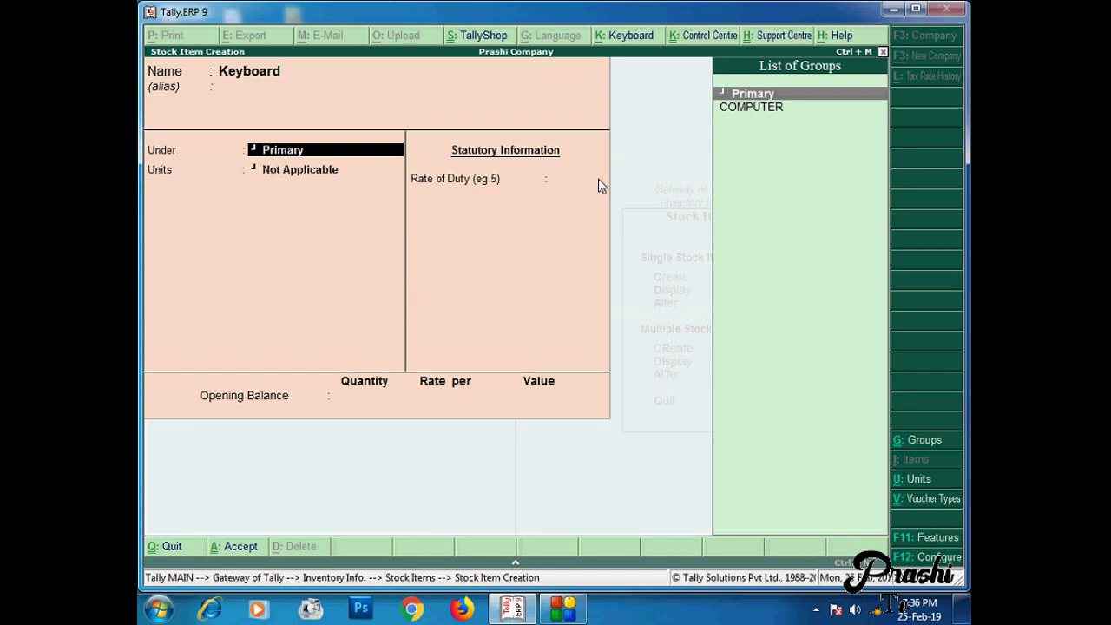
pyautogui.press('Down')
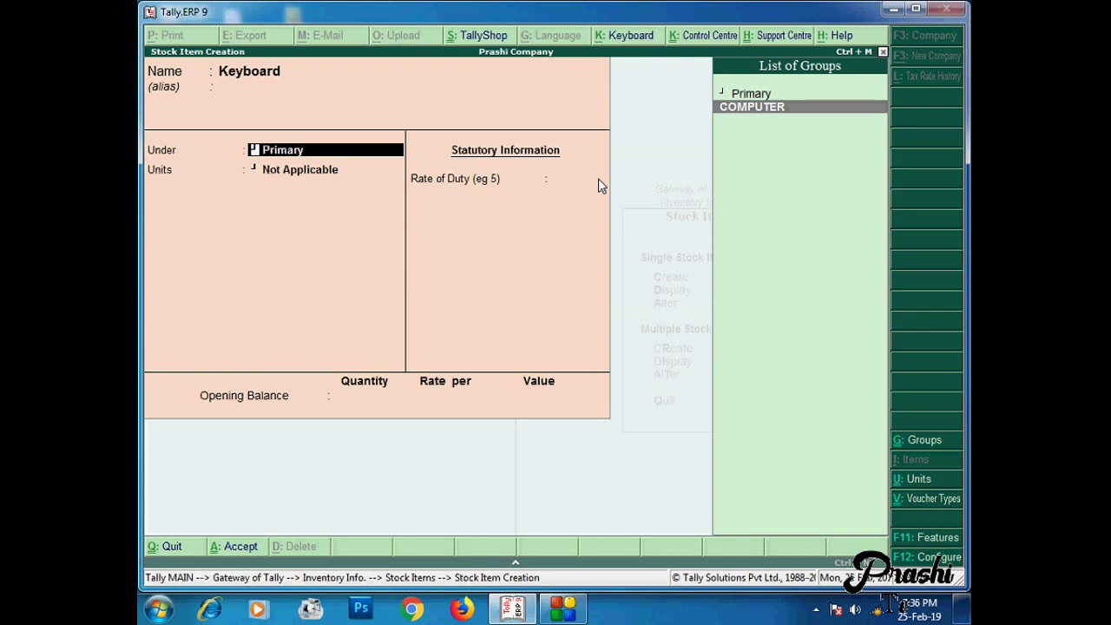
pyautogui.press('Return')
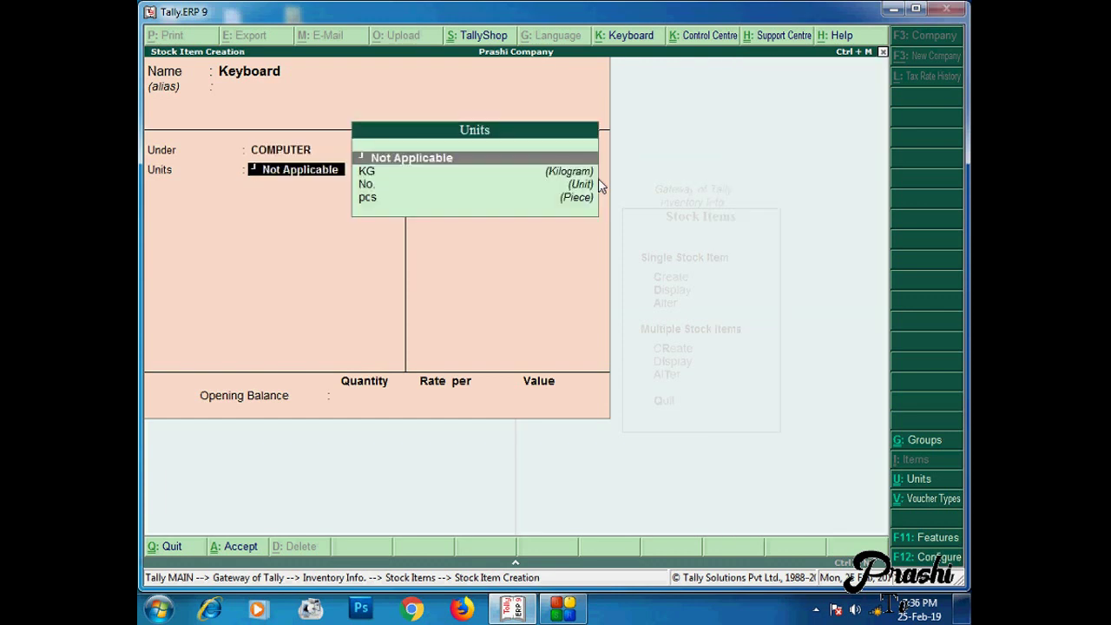
pyautogui.press('Down')
pyautogui.press('Down')
pyautogui.press('Down')
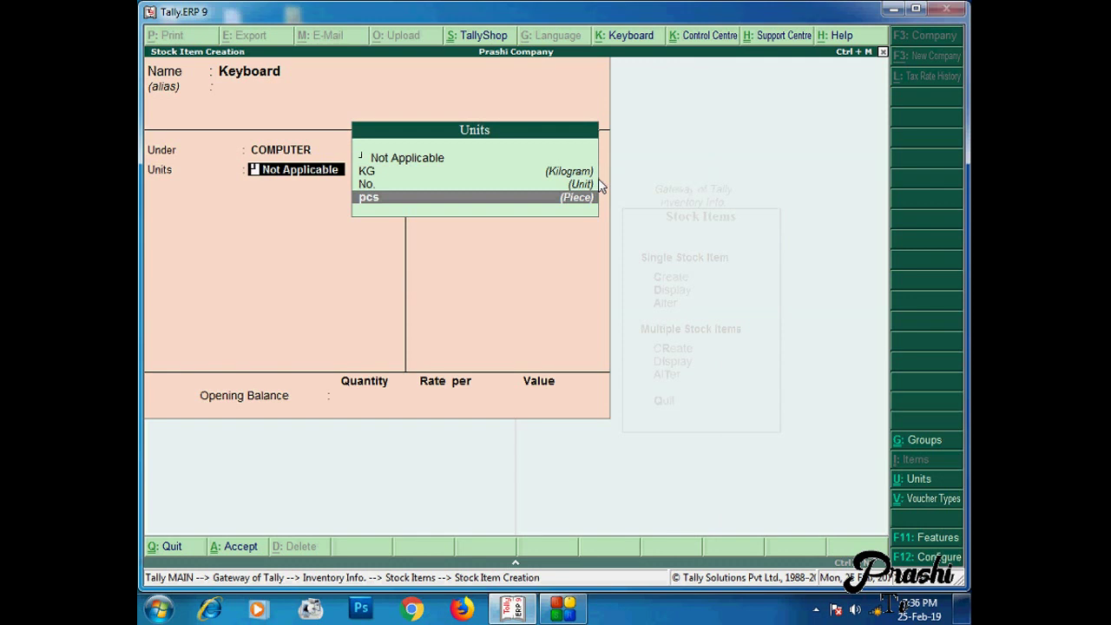
pyautogui.press('Up')
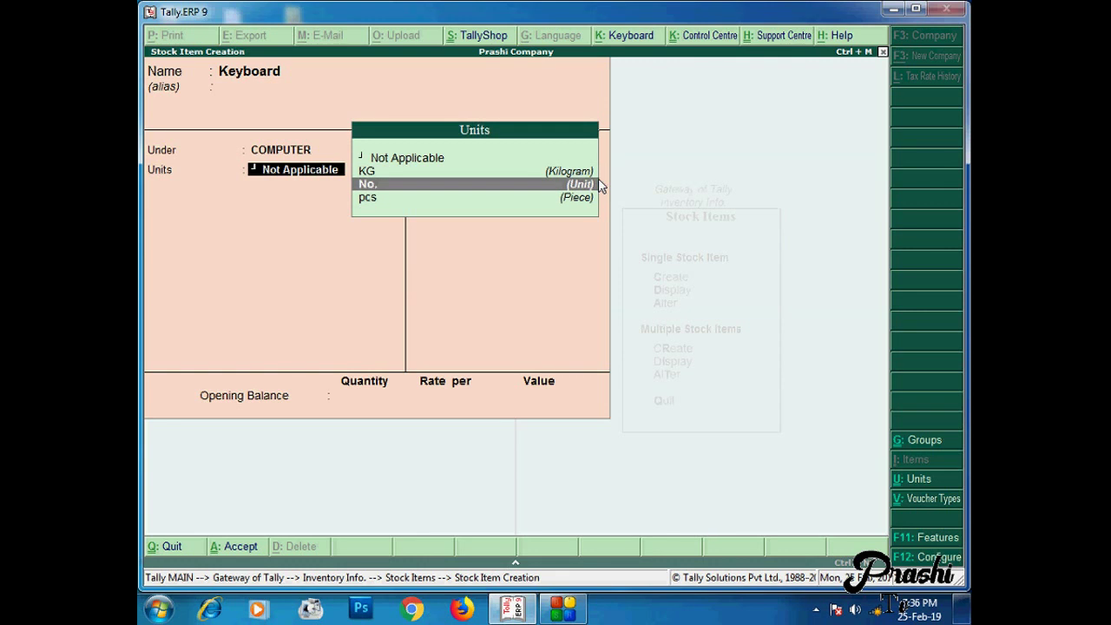
pyautogui.press('Return')
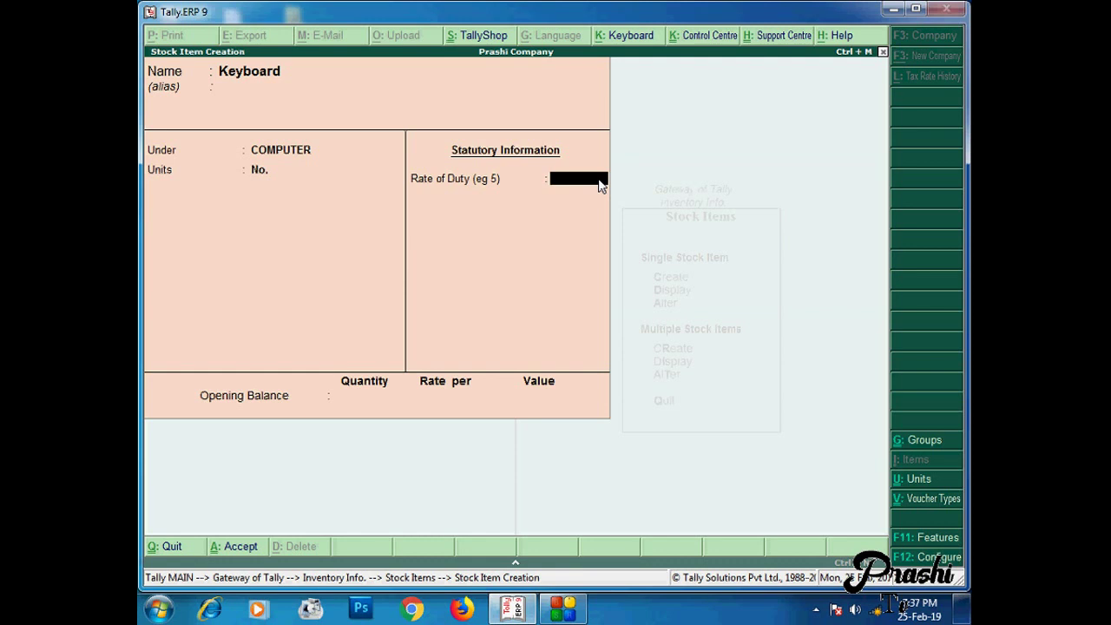
# Step: Give Keyboard rate of duty 0 and opening 5 No. at 750.00 (3,750.00)
pyautogui.press('Return')
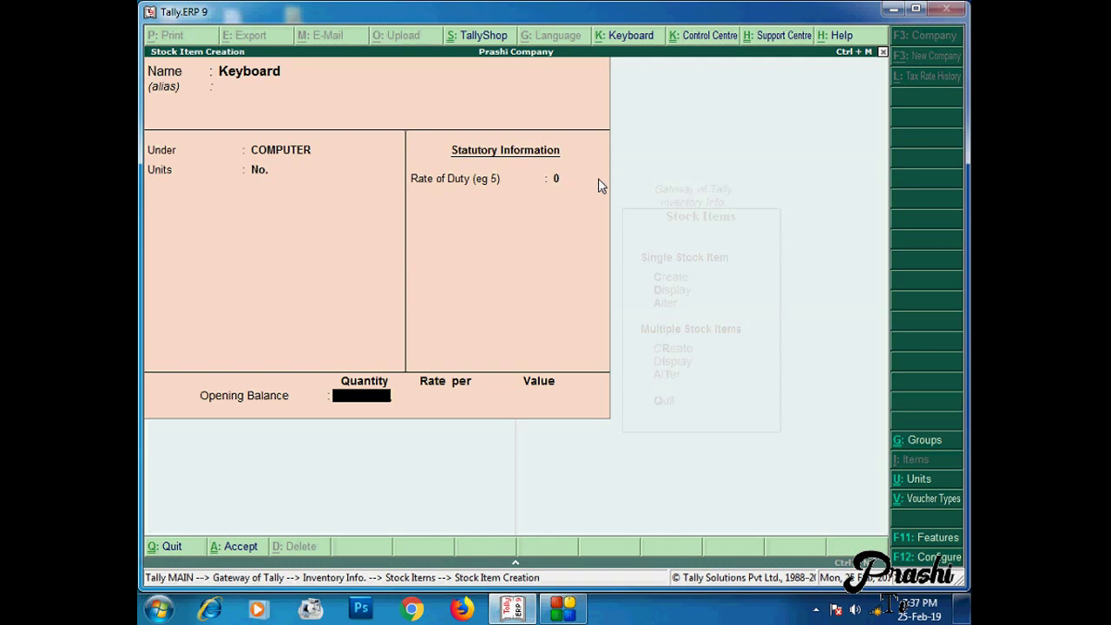
pyautogui.write('5')
pyautogui.press('Return')
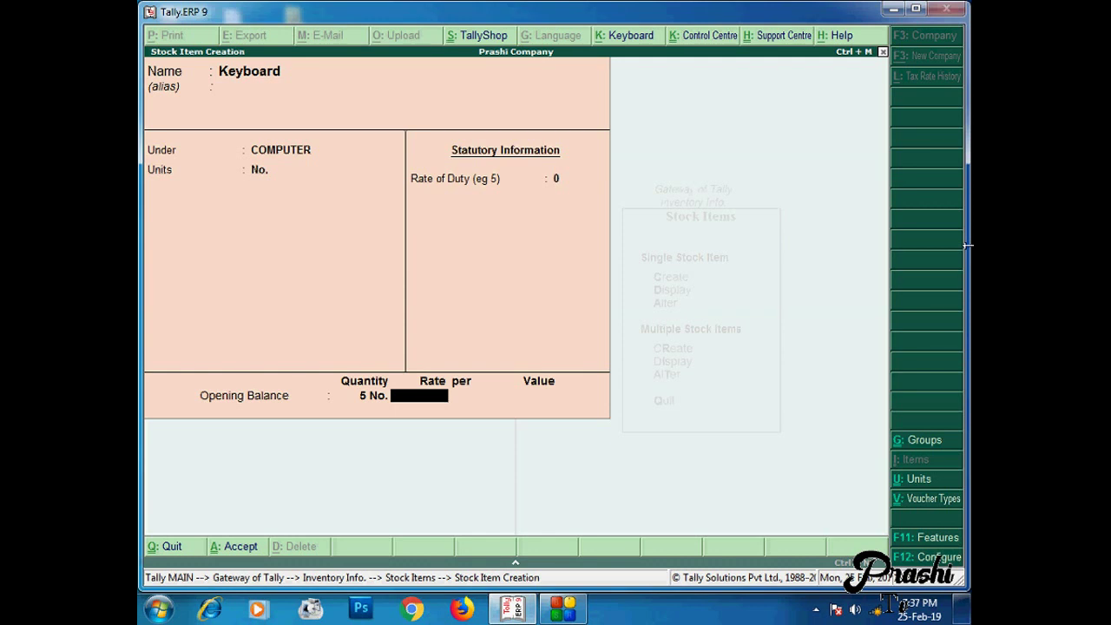
pyautogui.write('750')
pyautogui.press('Return')
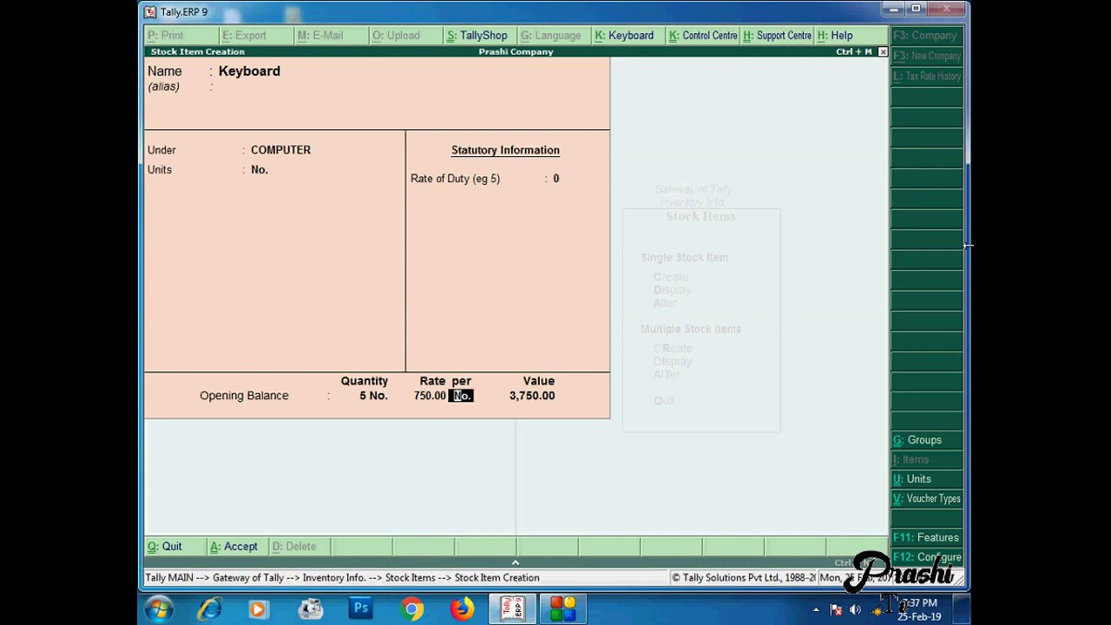
pyautogui.press('Return')
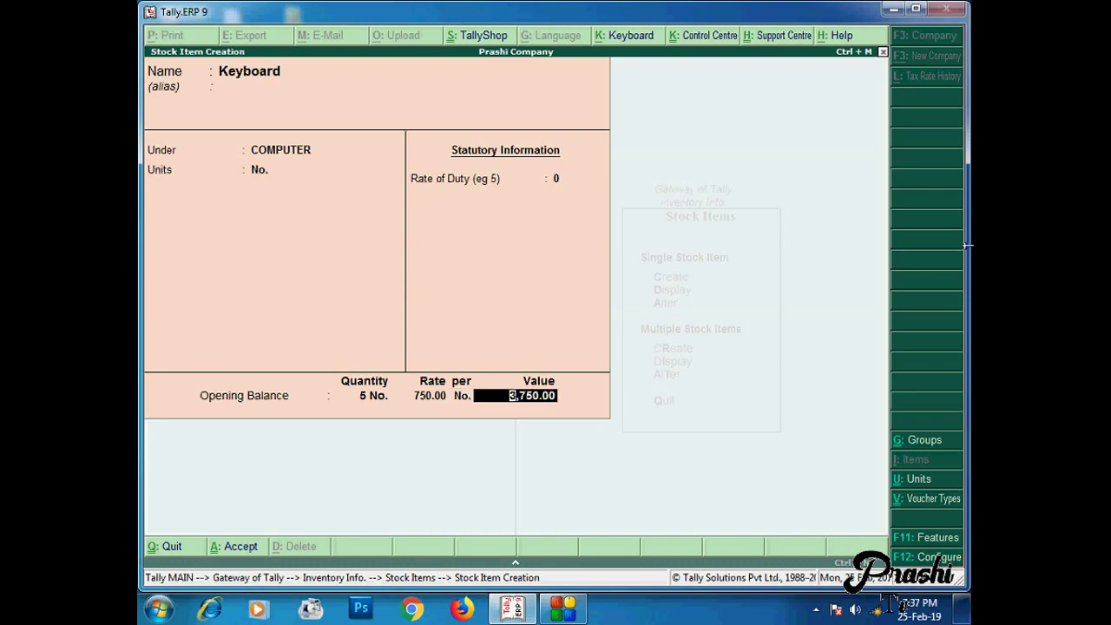
pyautogui.press('Return')
pyautogui.press('Return')
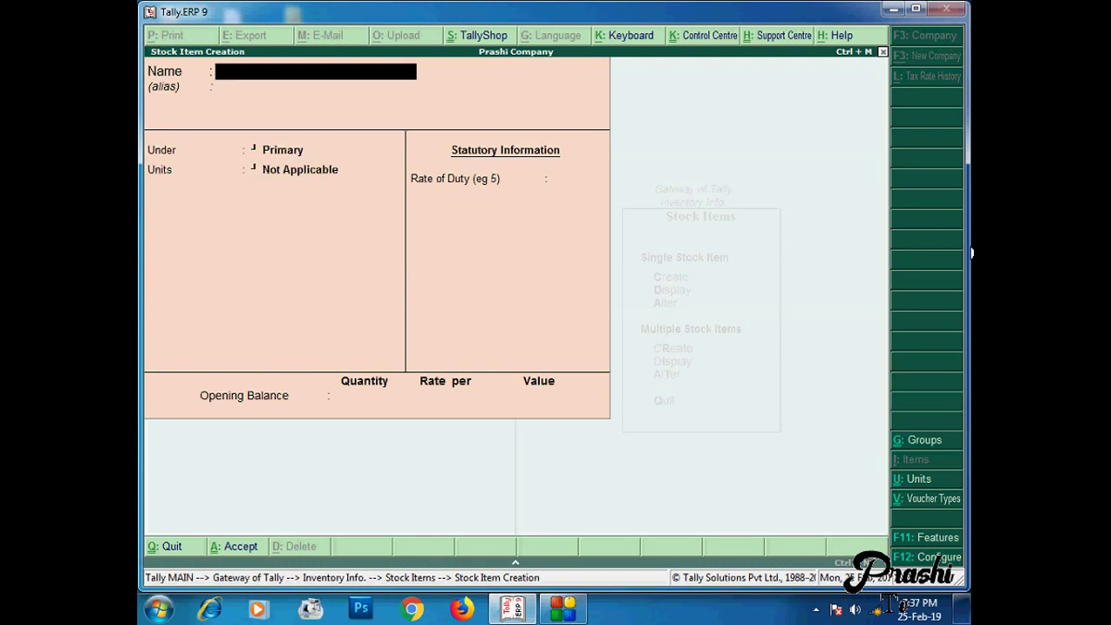
# Step: Name the new stock item Mouse and place it under COMPUTER
pyautogui.write('Mouse')
pyautogui.press('Return')
pyautogui.press('Return')
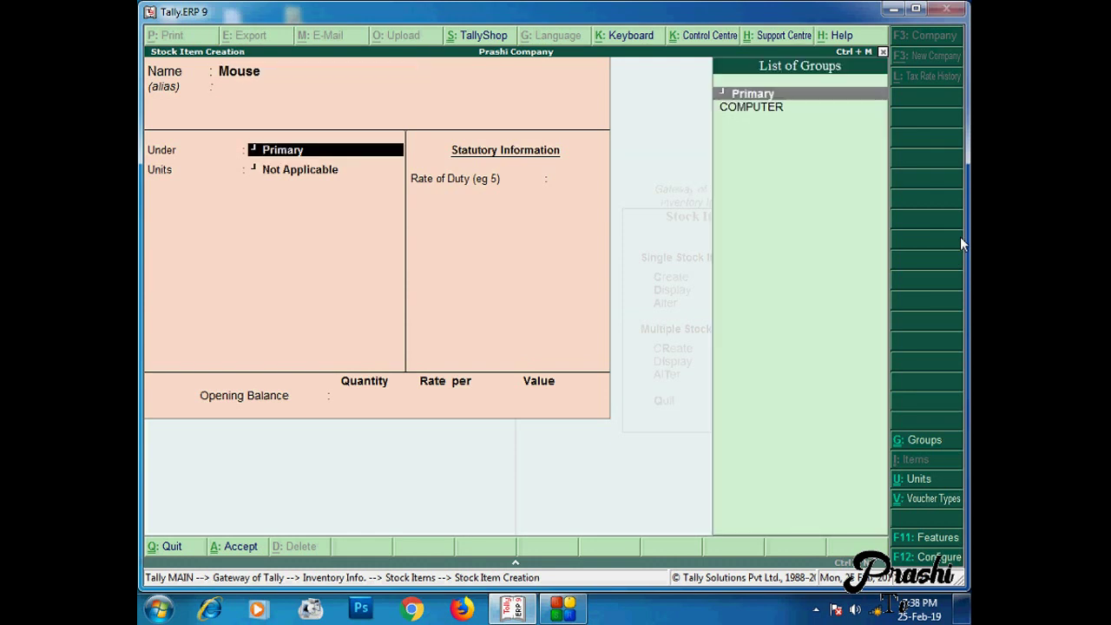
pyautogui.press('Down')
pyautogui.press('Return')
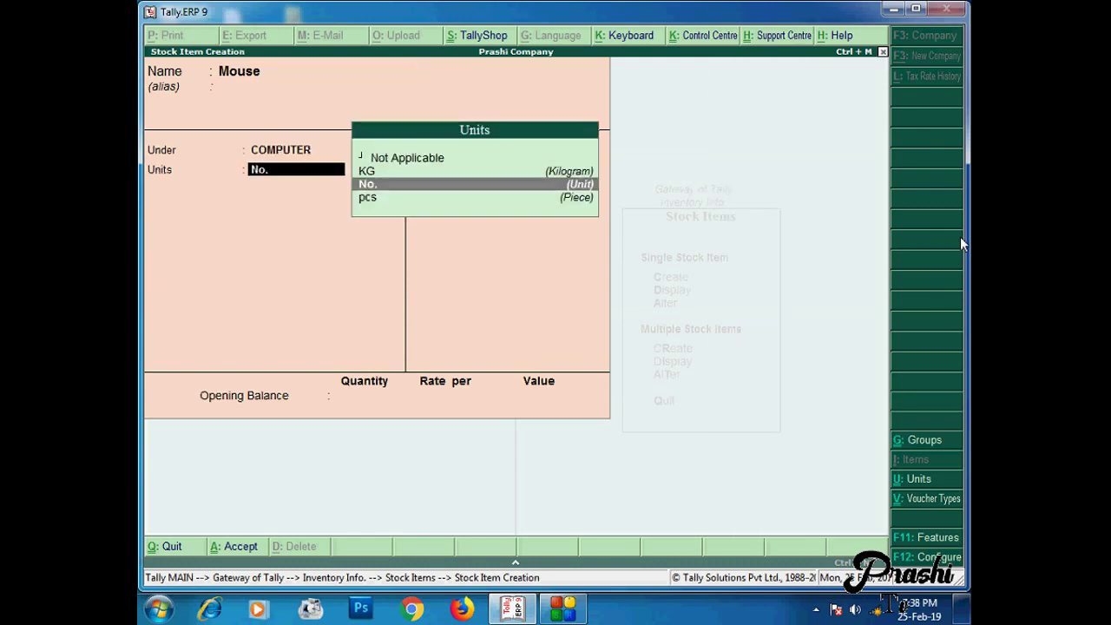
pyautogui.press('Return')
pyautogui.press('Return')
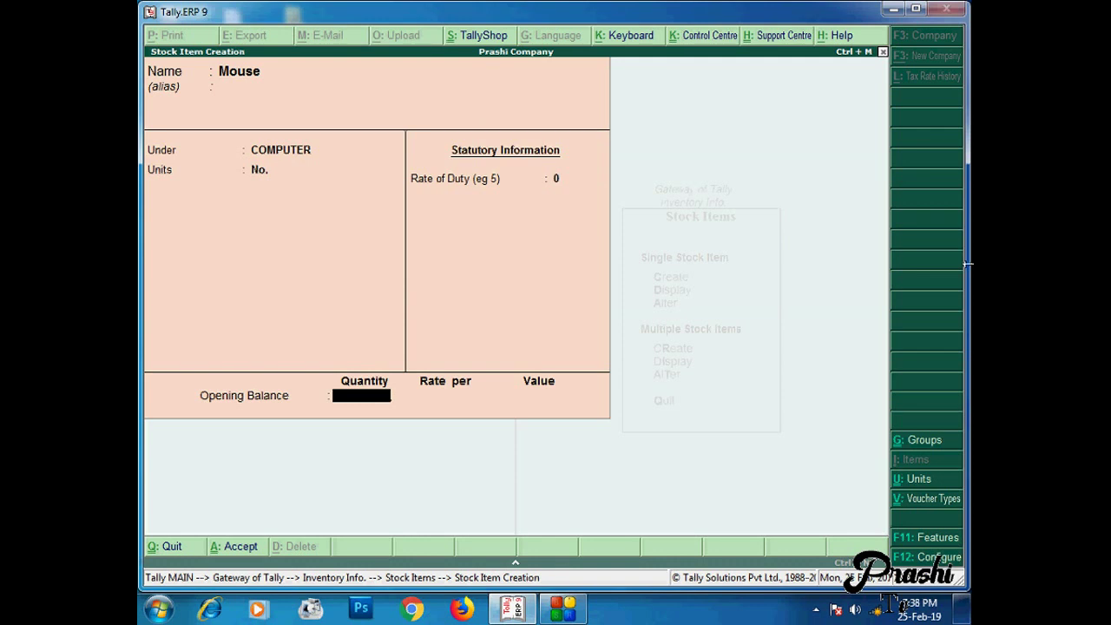
# Step: Enter Mouse opening quantity 50 No. at rate 250.00 (12,500.00) and save
pyautogui.write('50')
pyautogui.press('Return')
pyautogui.write('250')
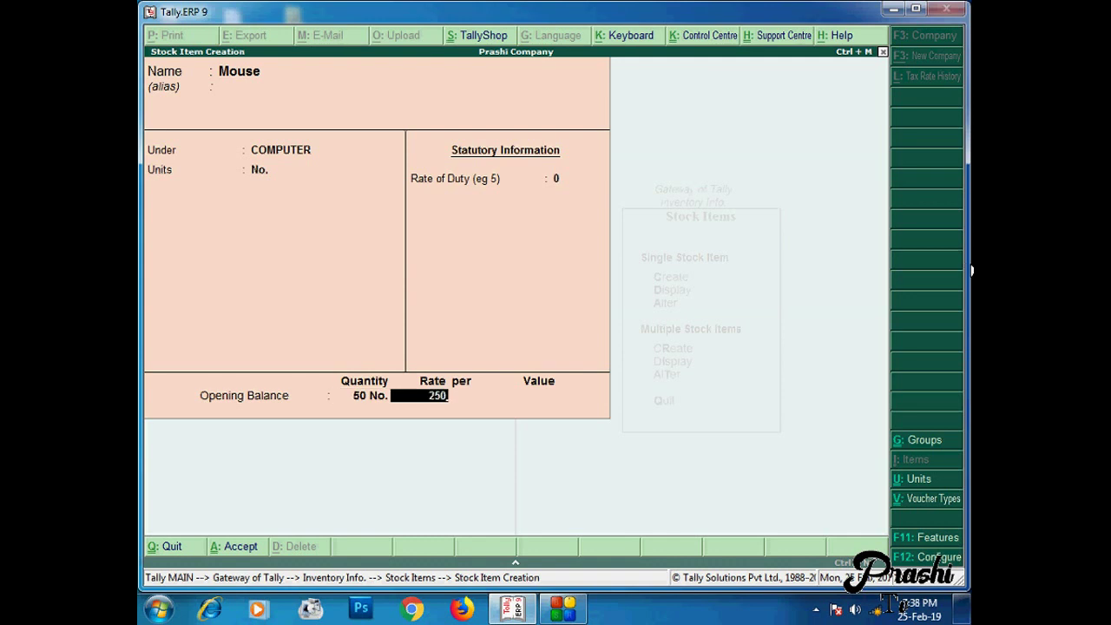
pyautogui.press('Return')
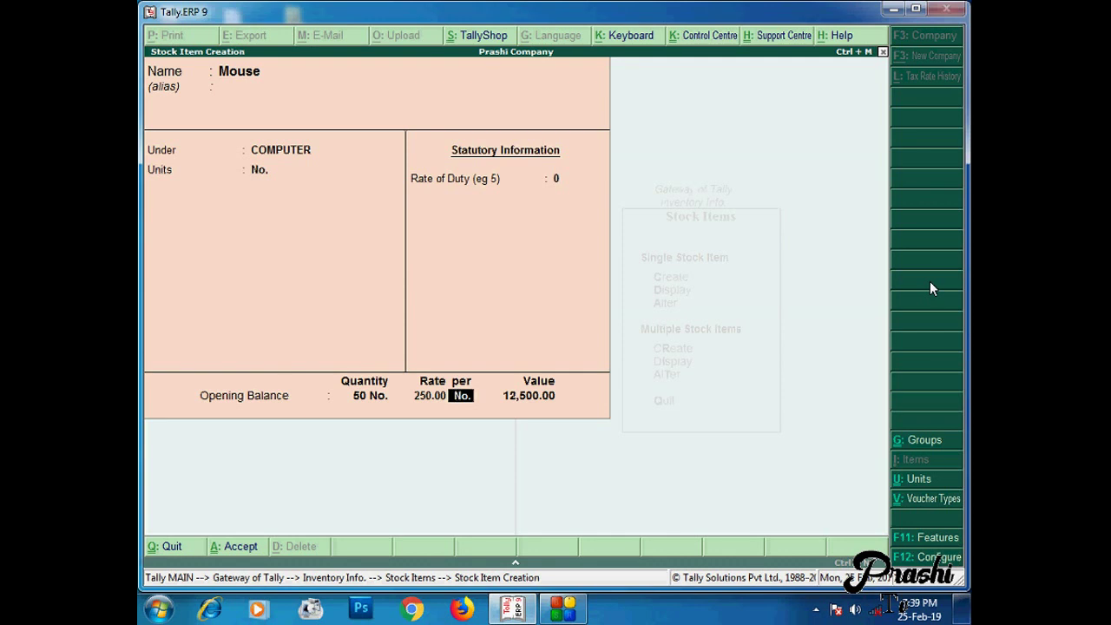
pyautogui.press('Return')
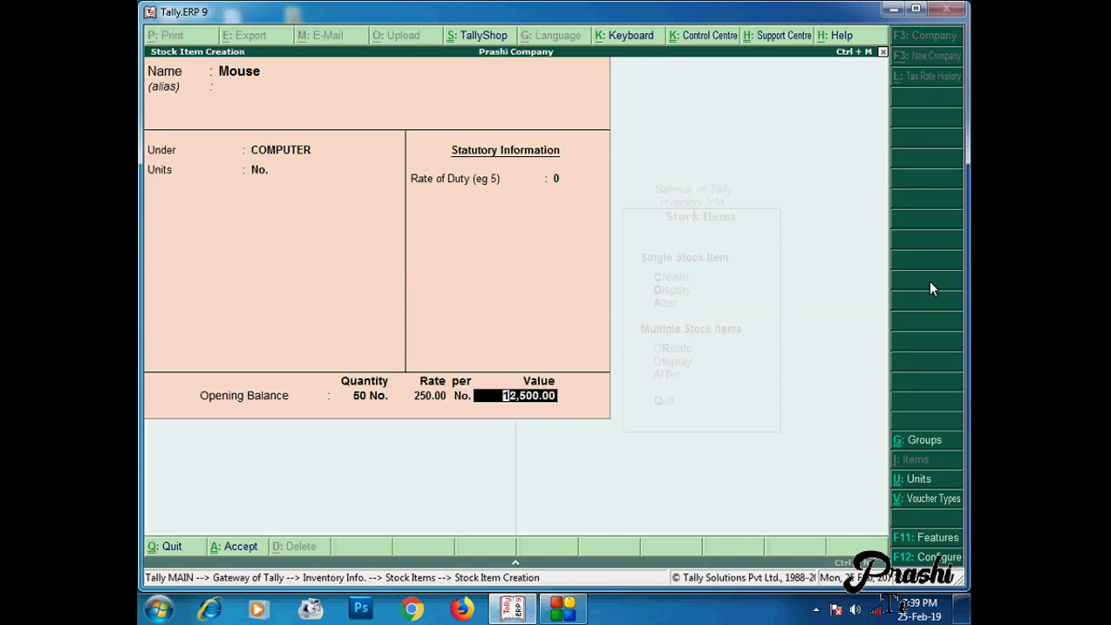
pyautogui.press('Return')
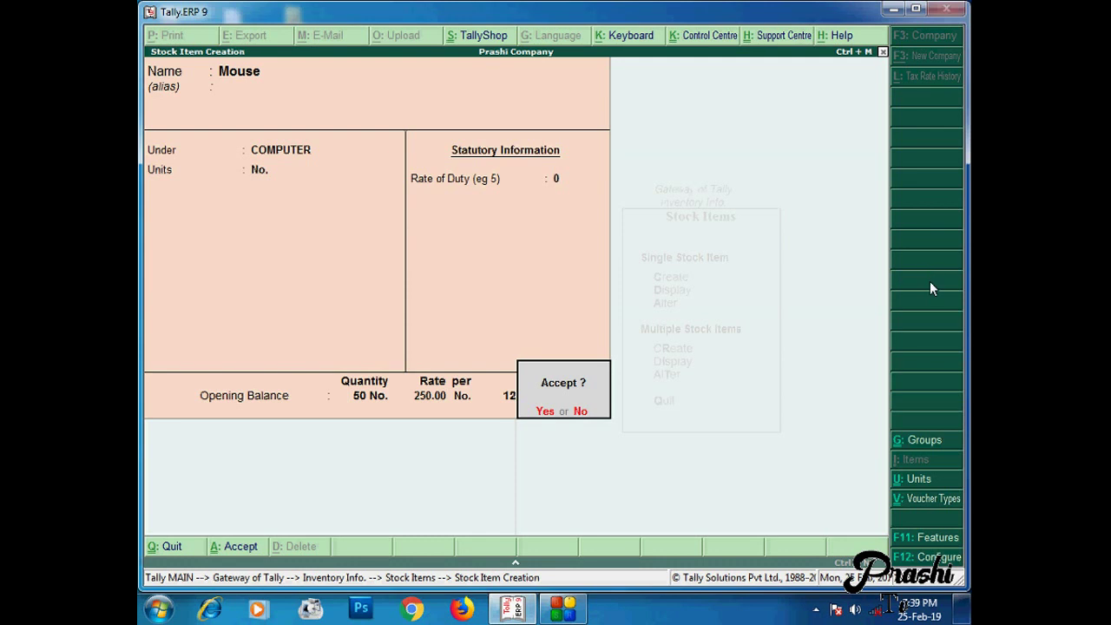
pyautogui.press('Return')
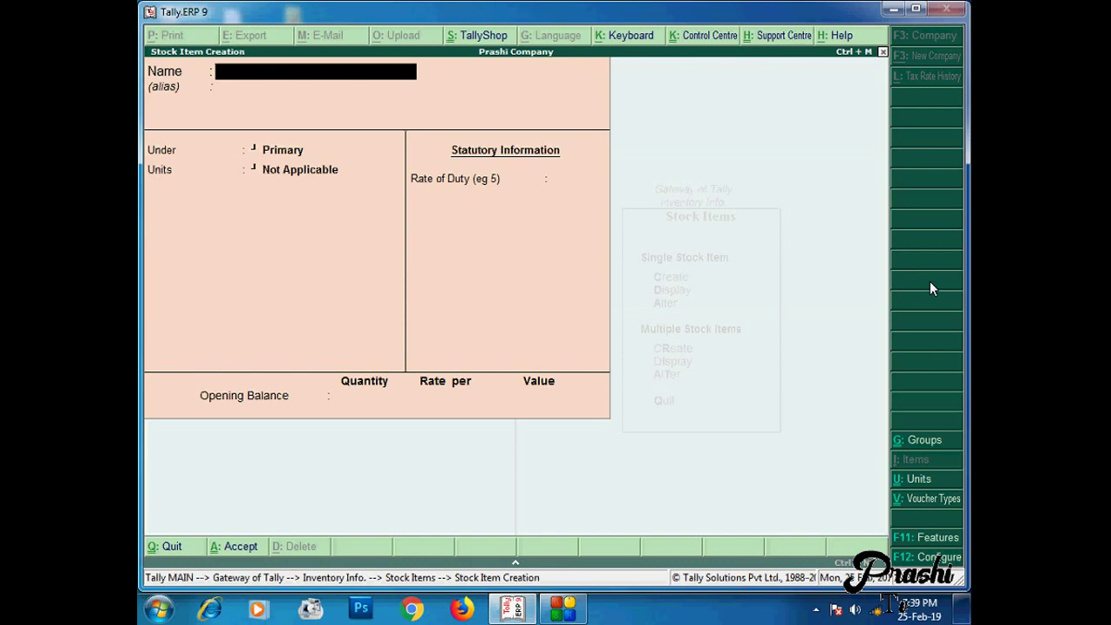
# Step: Save stock item Monitor under COMPUTER in No., opening 5 at 10,000.00 (50,000.00)
pyautogui.write('Monitor')
pyautogui.press('Return')
pyautogui.press('Return')
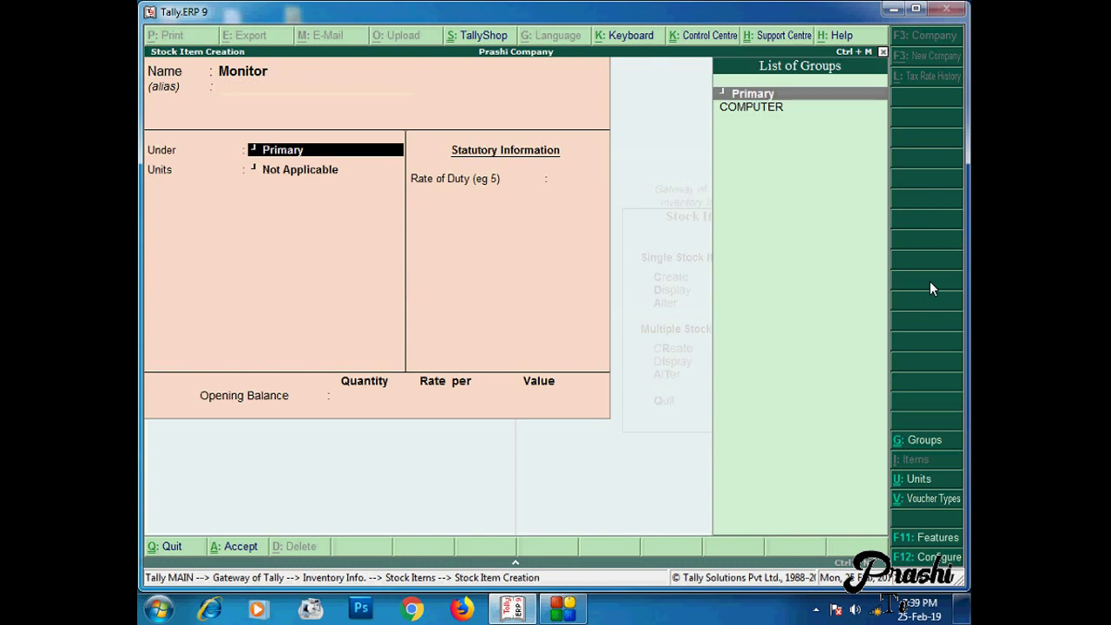
pyautogui.press('Down')
pyautogui.press('Return')
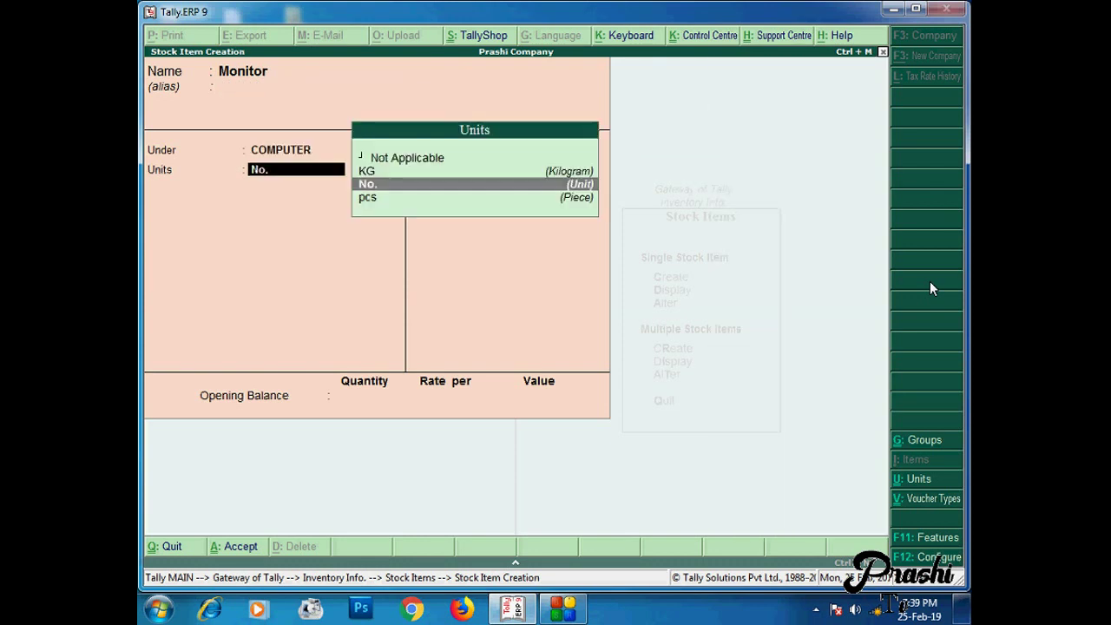
pyautogui.press('Return')
pyautogui.press('Return')
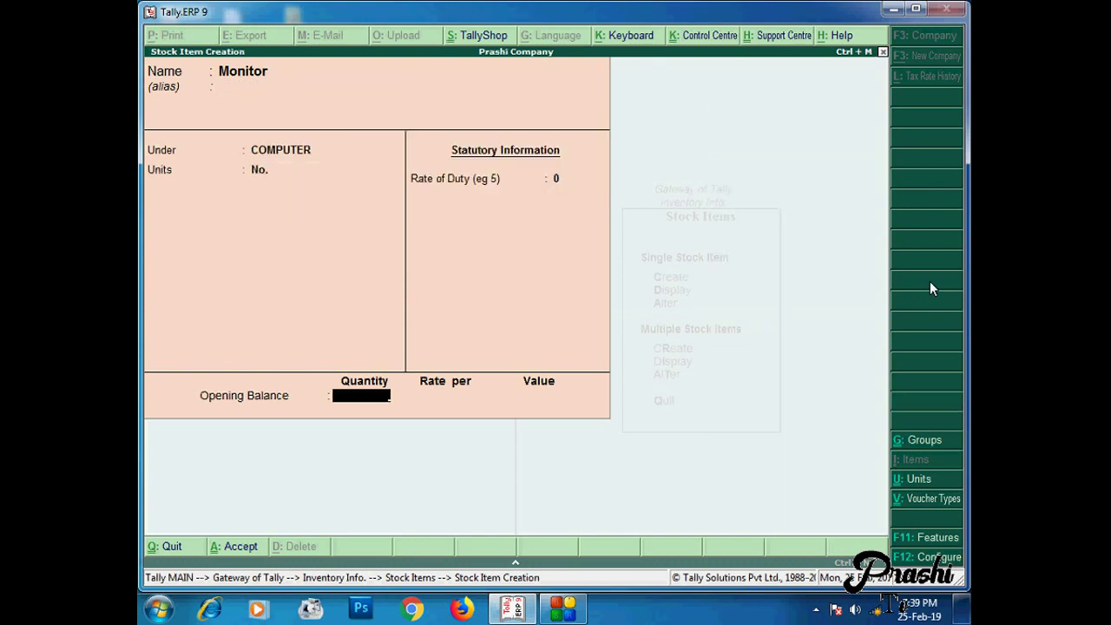
pyautogui.write('5')
pyautogui.press('Return')
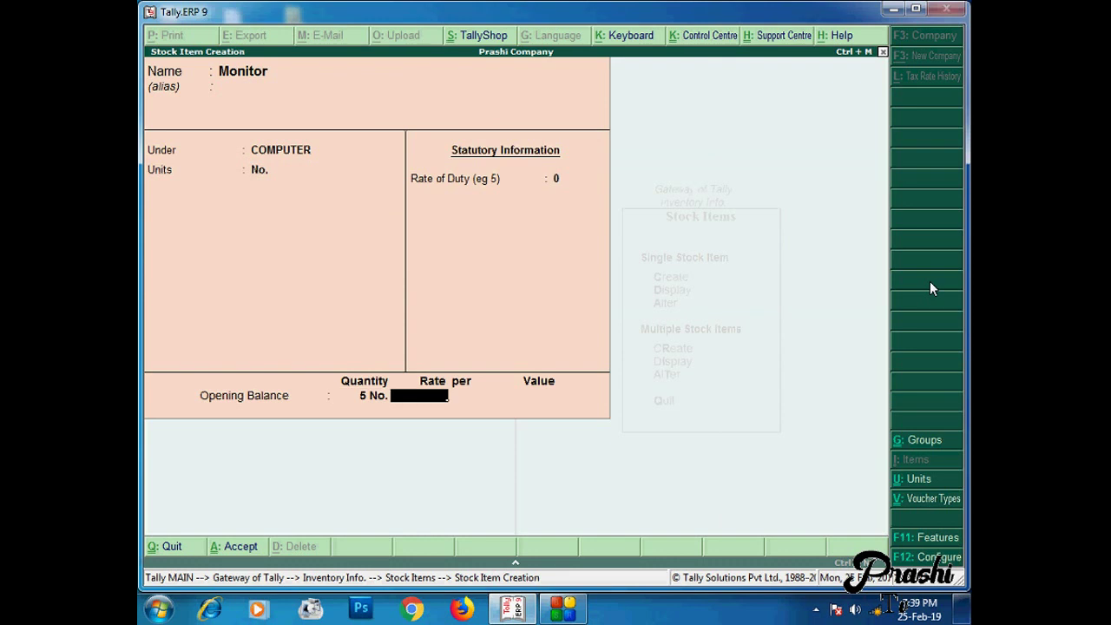
pyautogui.write('10000')
pyautogui.press('Return')
pyautogui.press('Return')
pyautogui.press('Return')
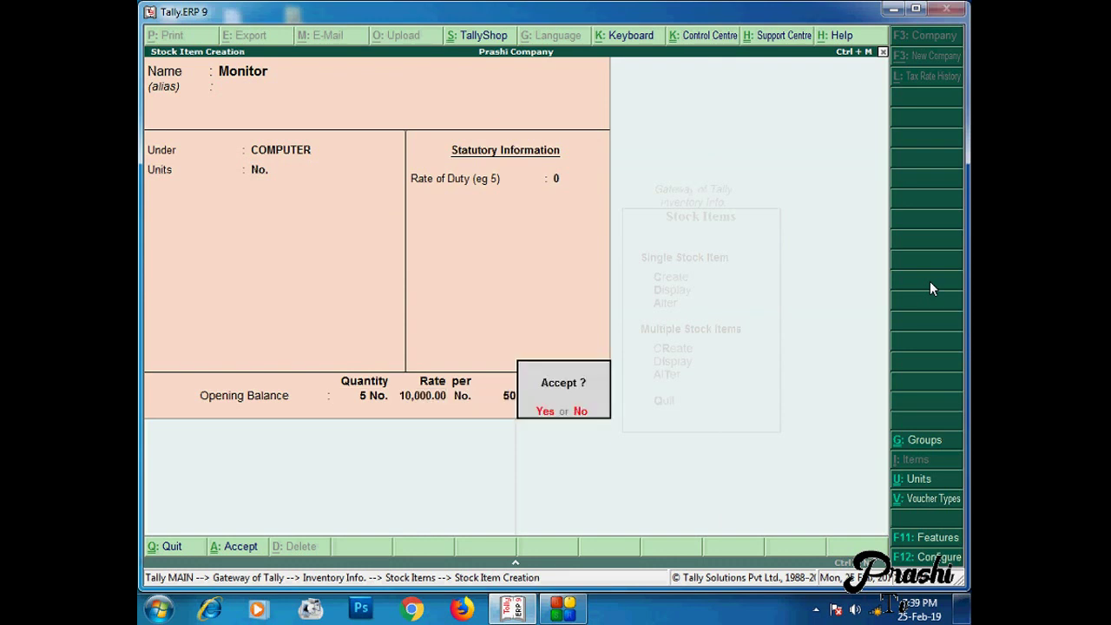
pyautogui.press('Return')
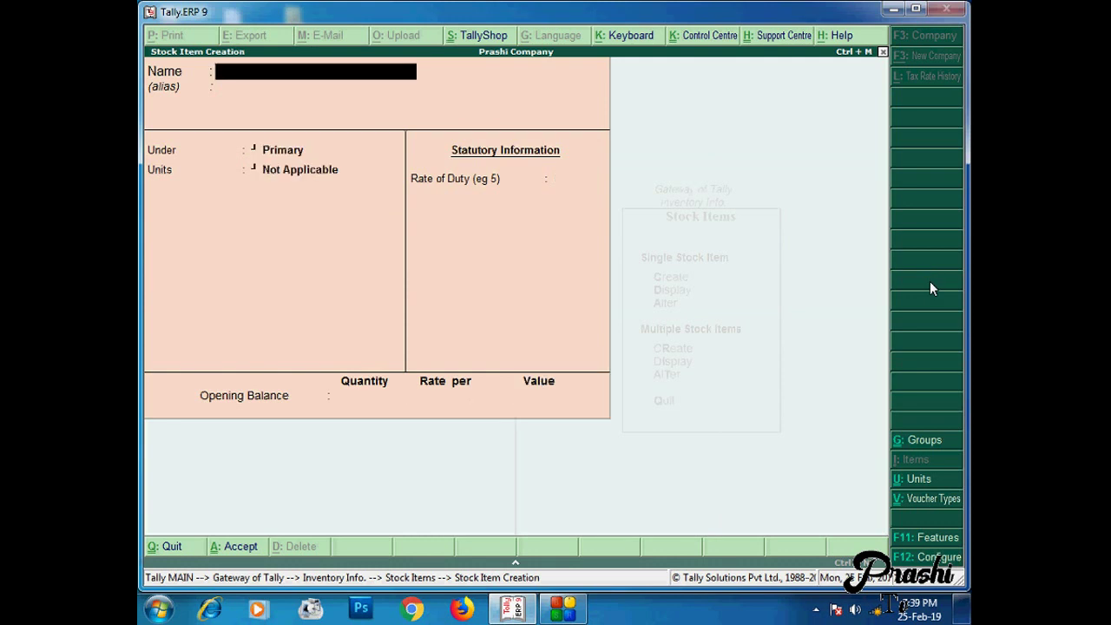
# Step: Leave the blank stock item form and open Multi Stock Item Creation from the Stock Items menu
pyautogui.press('Escape')
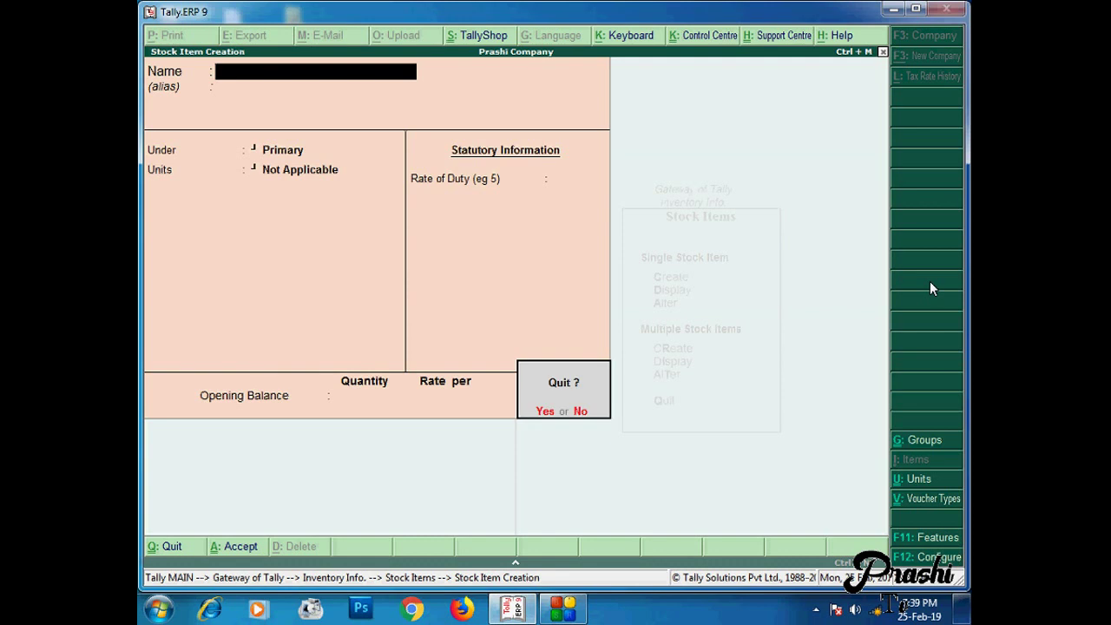
pyautogui.press('Return')
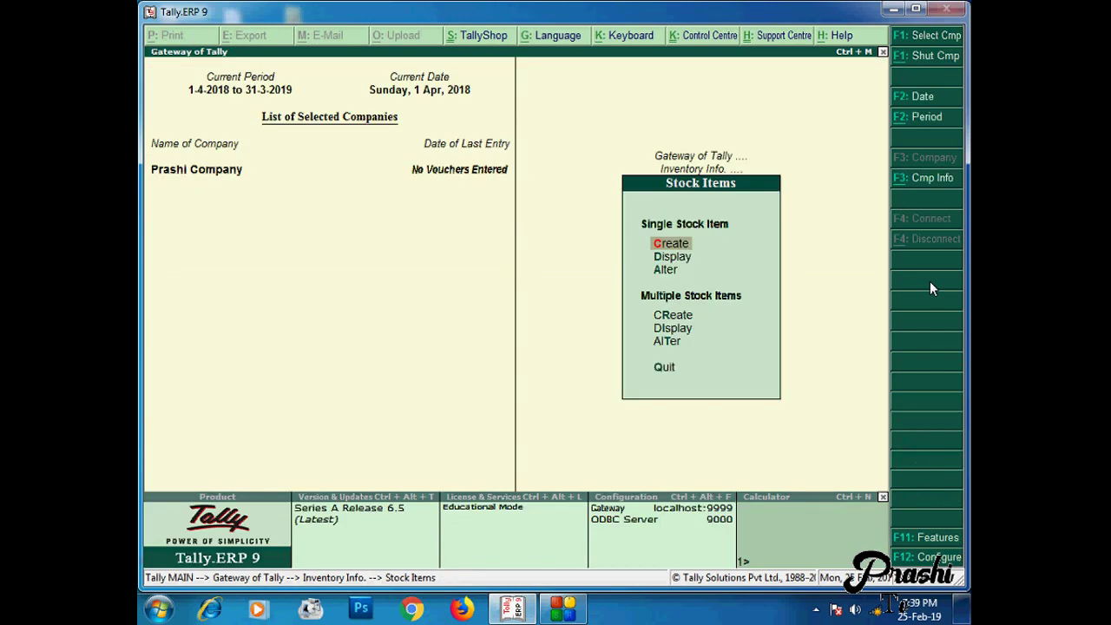
pyautogui.press('Down')
pyautogui.press('Down')
pyautogui.press('Down')
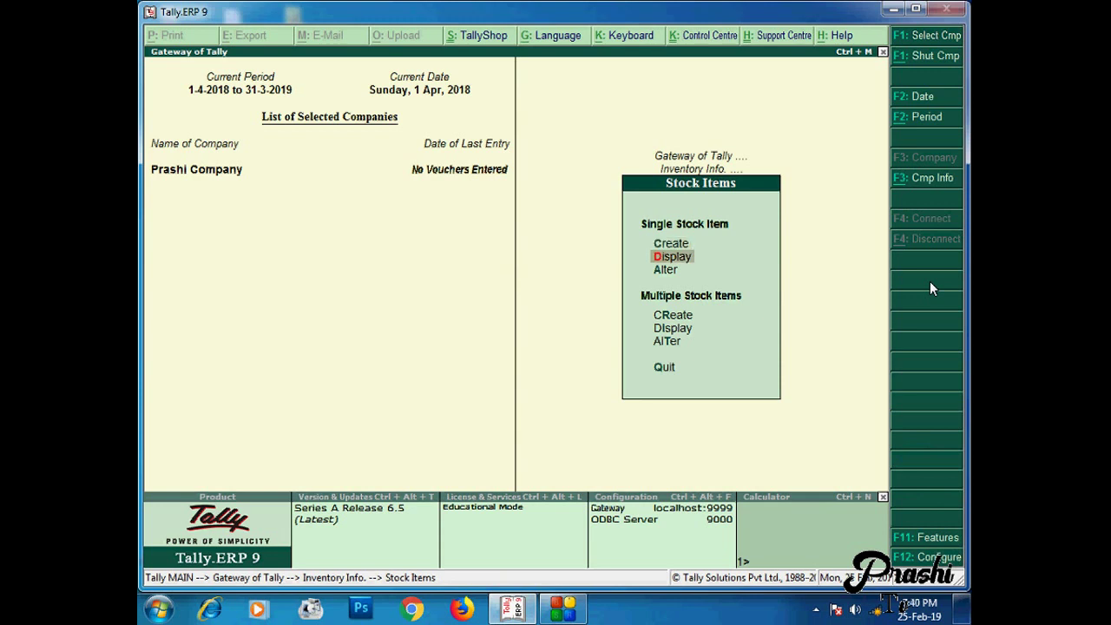
pyautogui.press('Return')
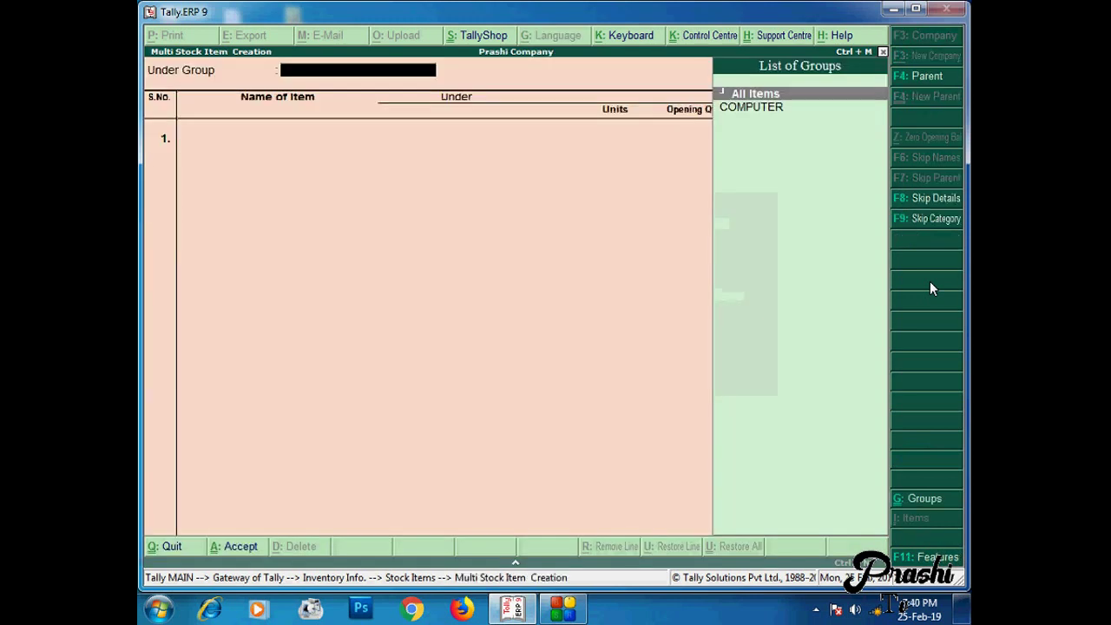
pyautogui.press('Return')
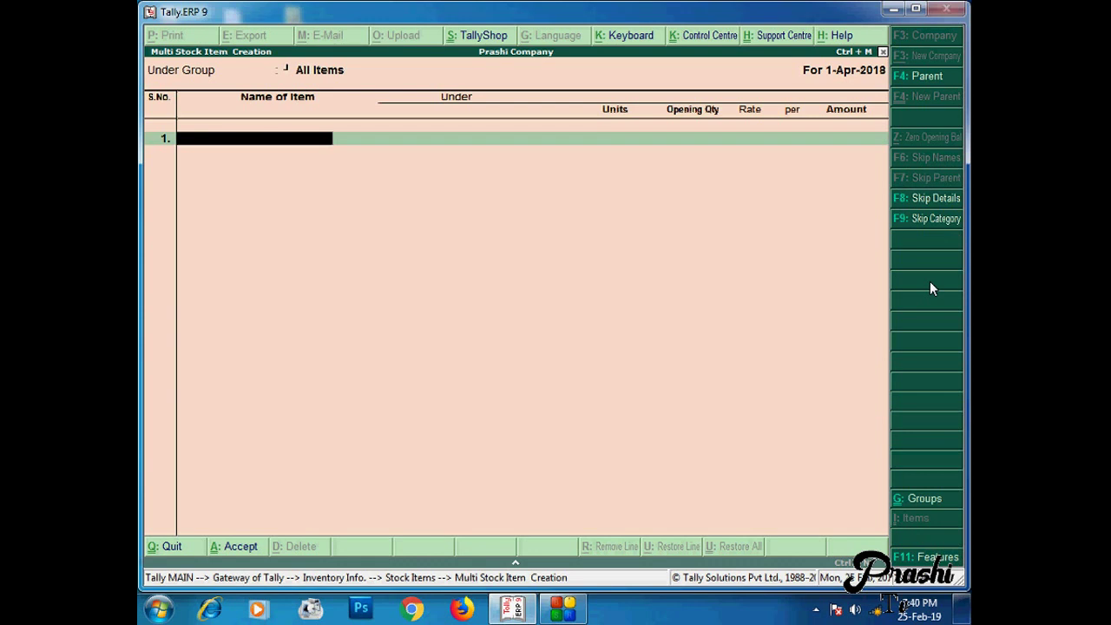
pyautogui.press('Escape')
pyautogui.press('Return')
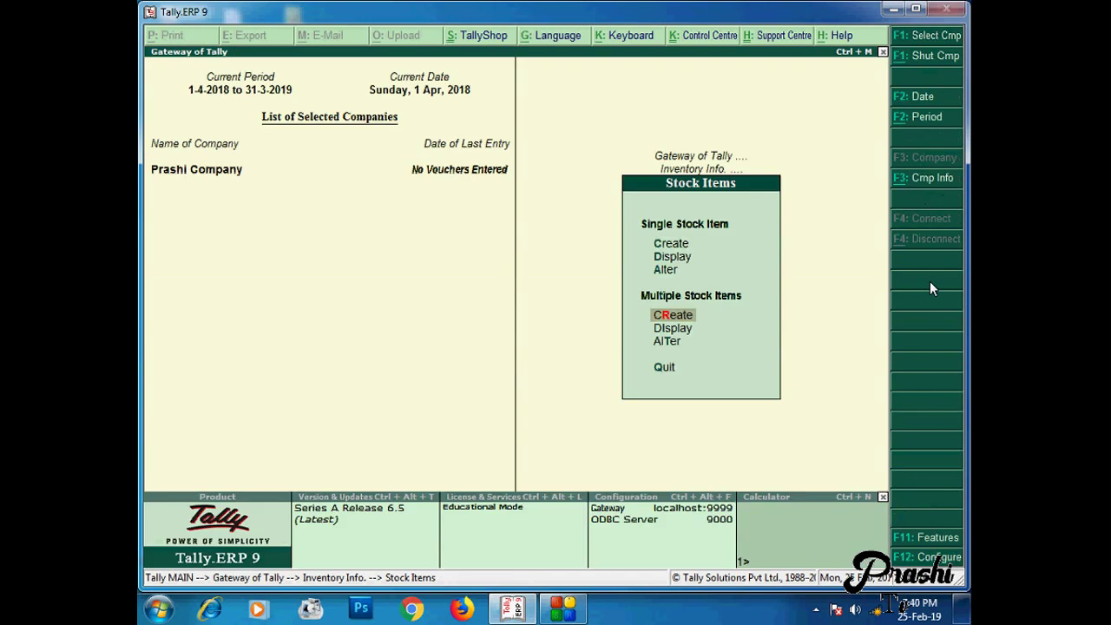
pyautogui.press('Up')
pyautogui.press('Up')
pyautogui.press('Up')
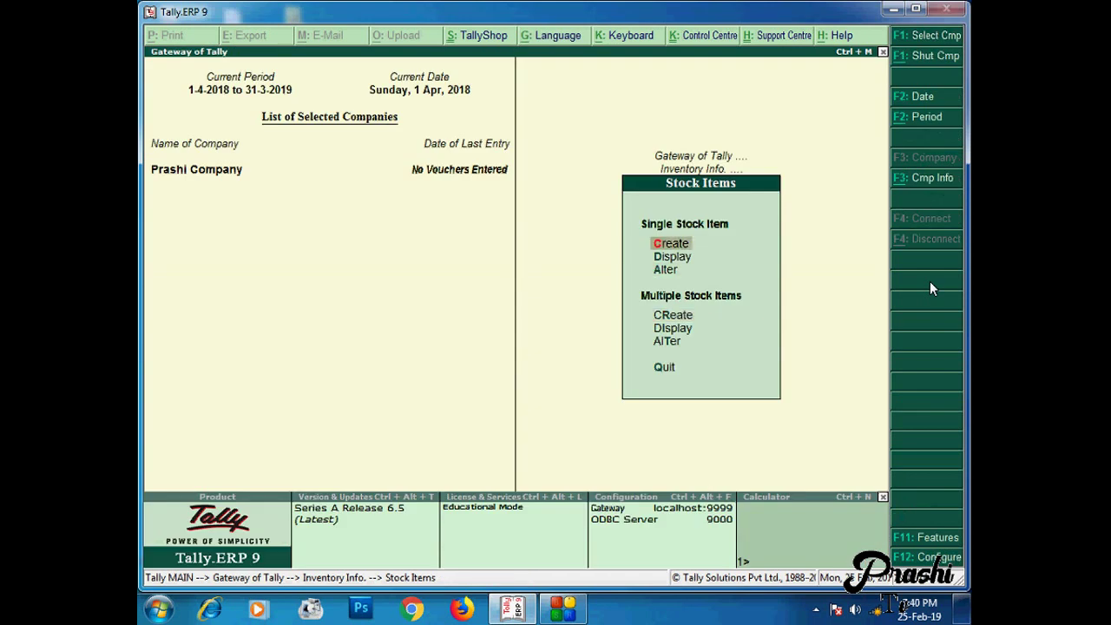
pyautogui.press('Down')
pyautogui.press('Down')
pyautogui.press('Down')
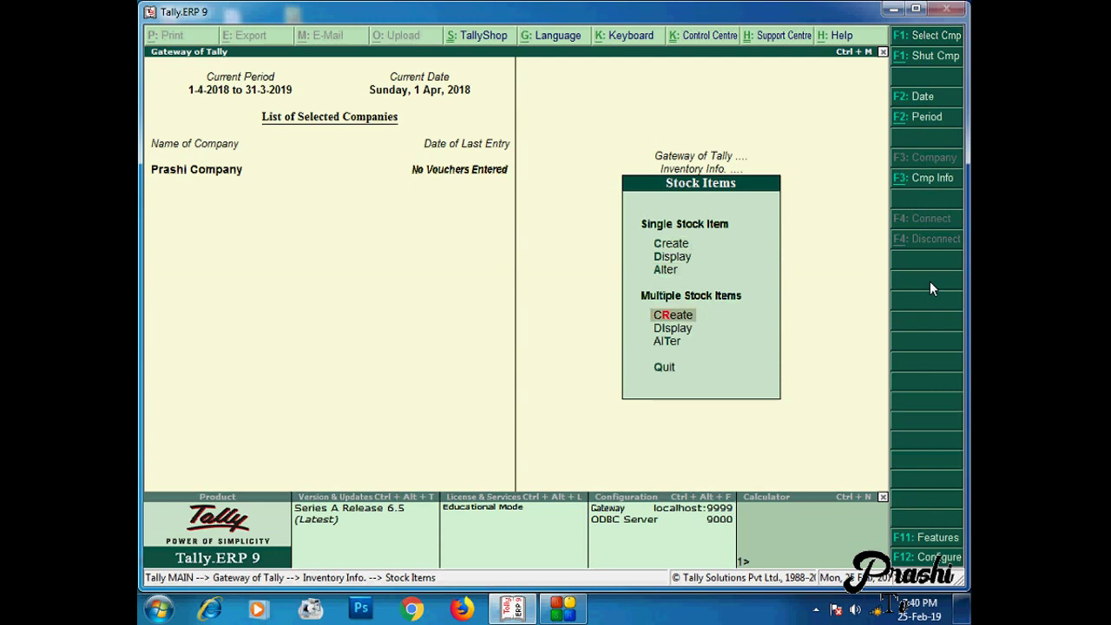
pyautogui.press('Return')
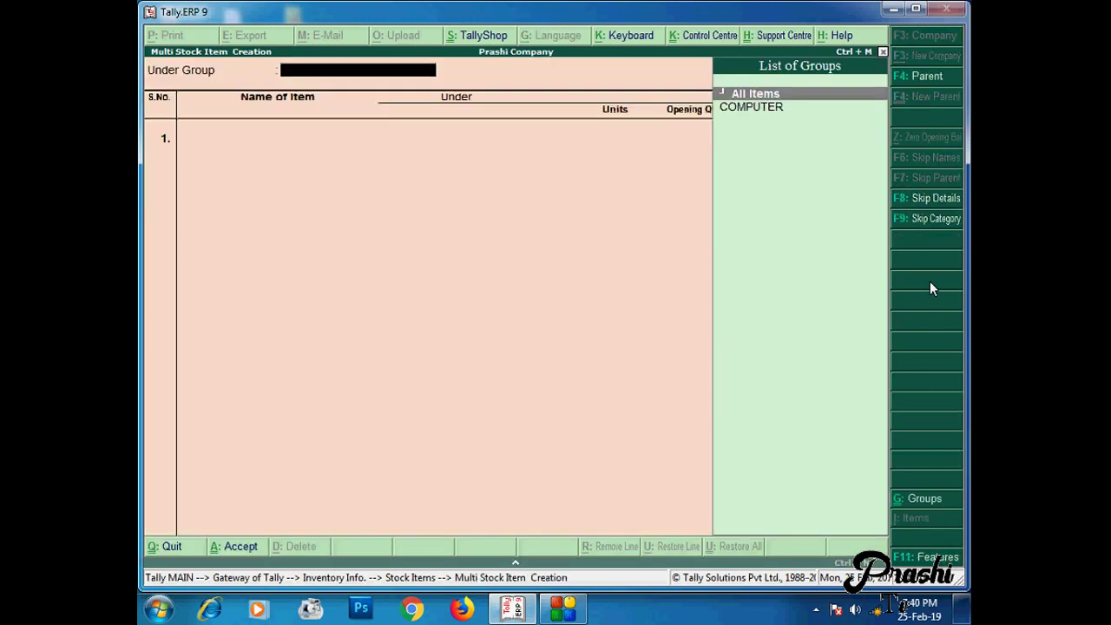
# Step: Keep All Items as the group filter and enter CPU under COMPUTER with unit No
pyautogui.press('Down')
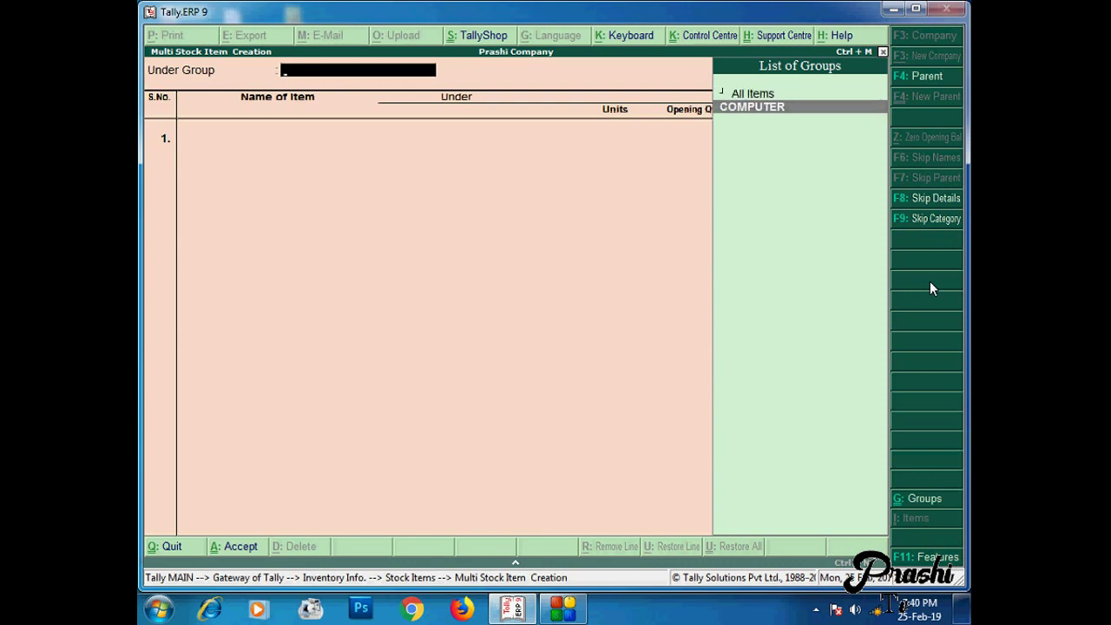
pyautogui.press('Up')
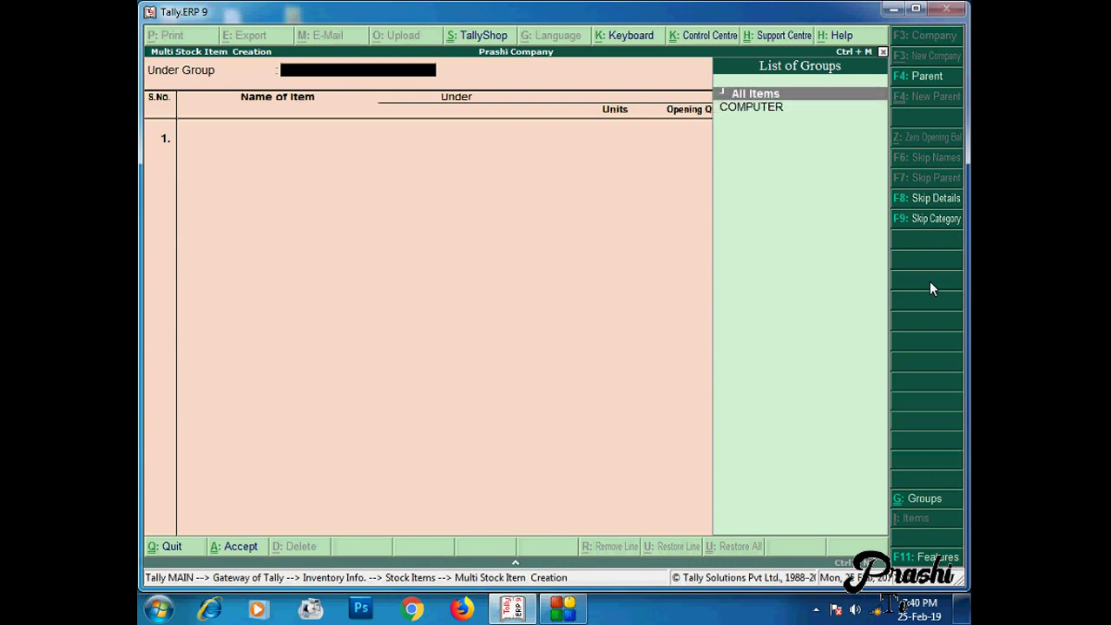
pyautogui.press('Return')
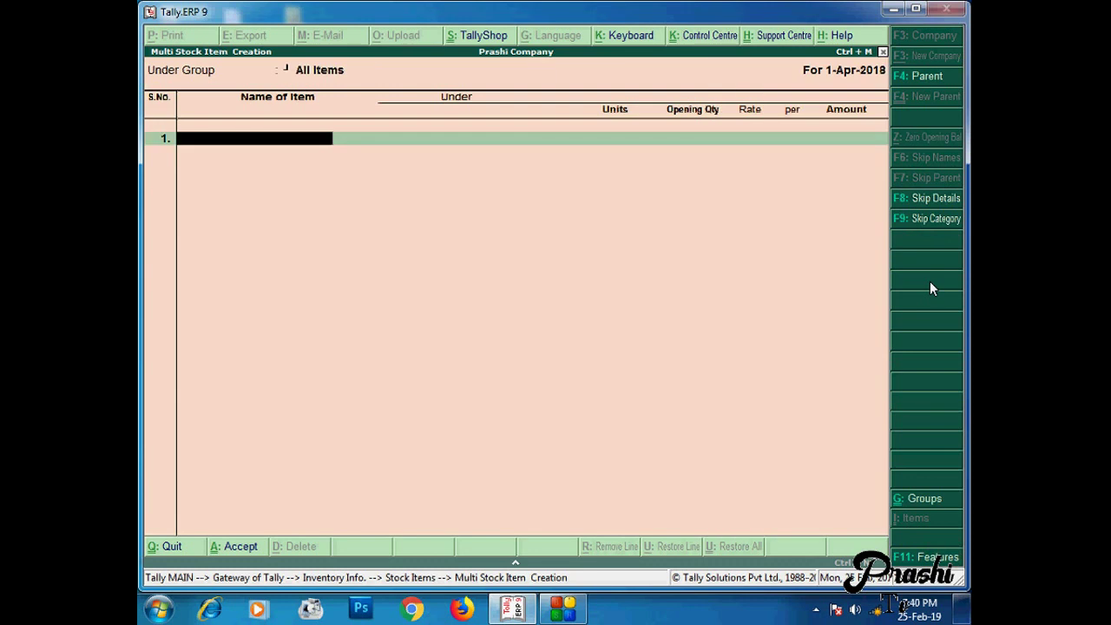
pyautogui.write('CPU')
pyautogui.press('Return')
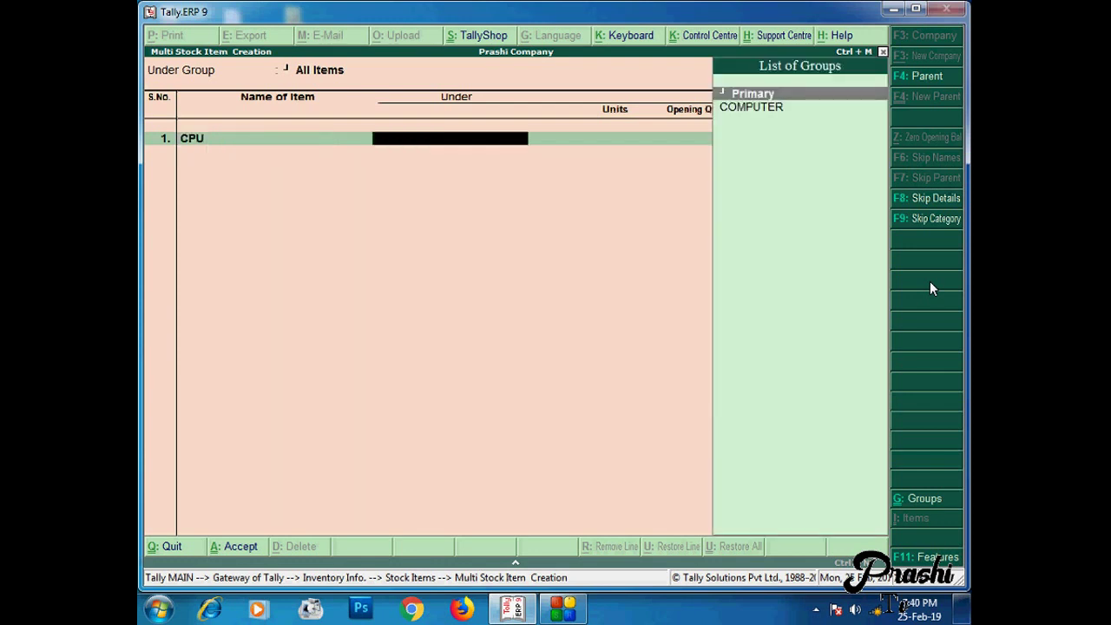
pyautogui.press('Down')
pyautogui.press('Return')
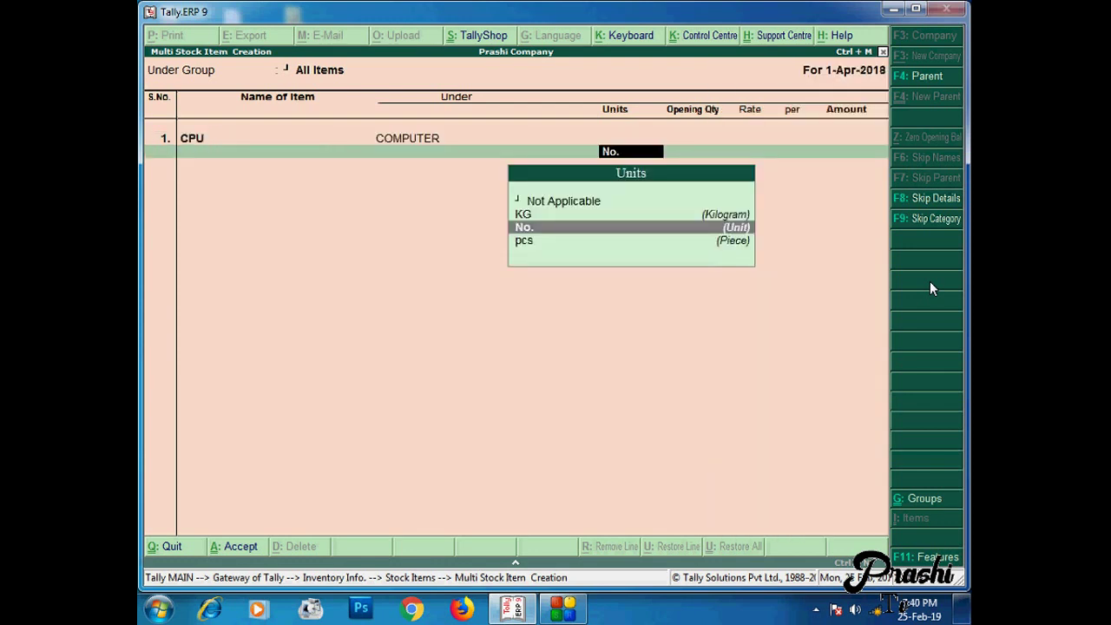
pyautogui.press('Return')
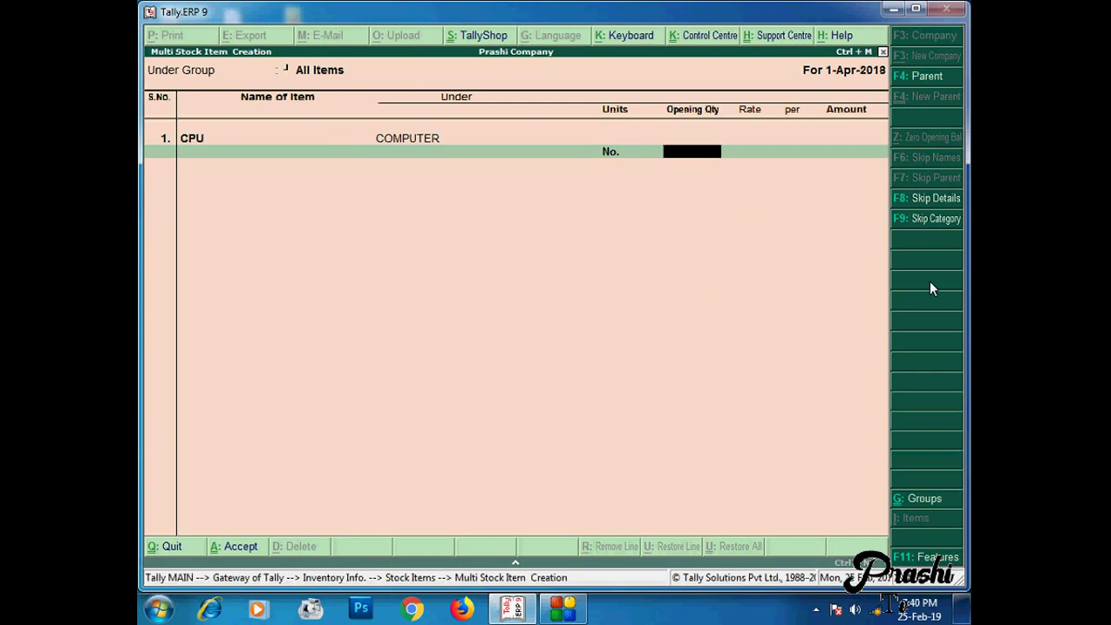
# Step: Give CPU an opening quantity of 5, then recheck its COMPUTER group and No. unit
pyautogui.write('5')
pyautogui.press('Return')
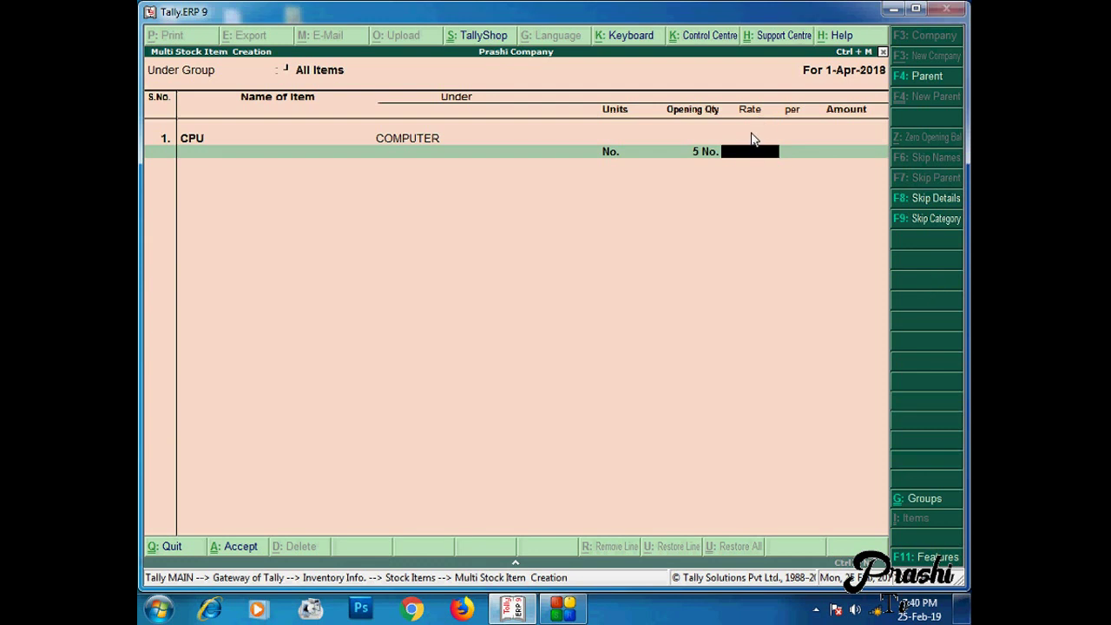
pyautogui.press('Up')
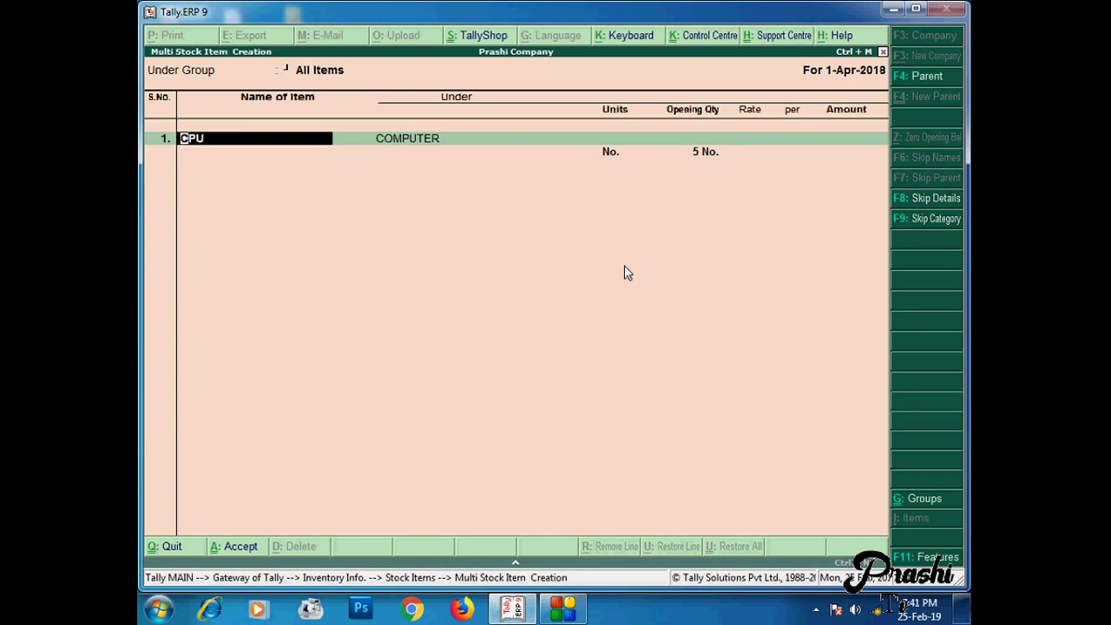
pyautogui.click(564, 610)
pyautogui.press('Return')
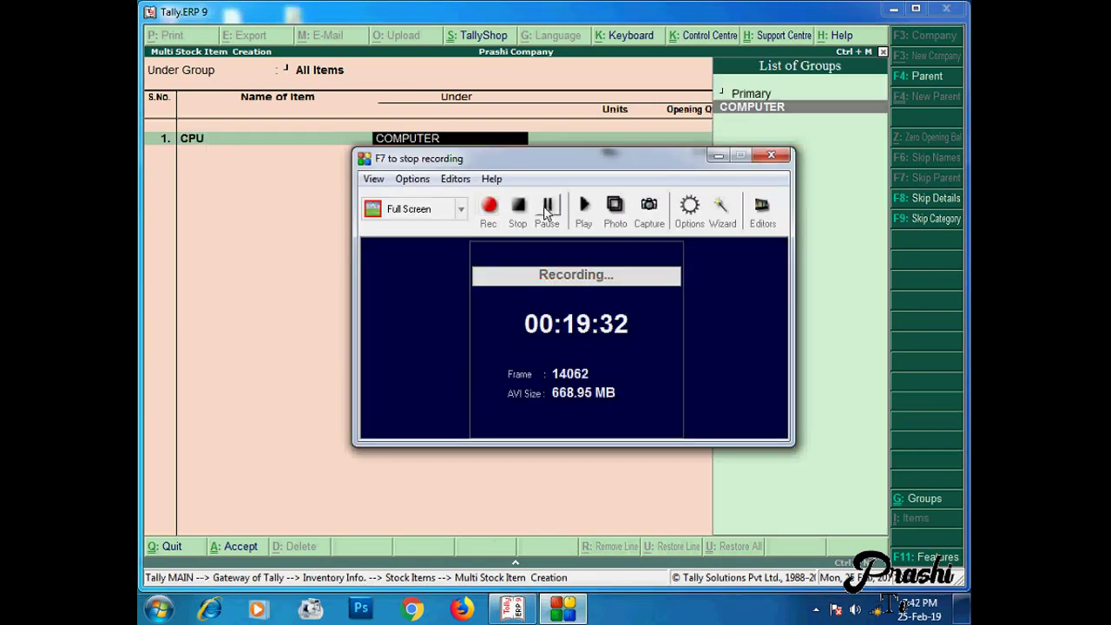
pyautogui.click(717, 156)
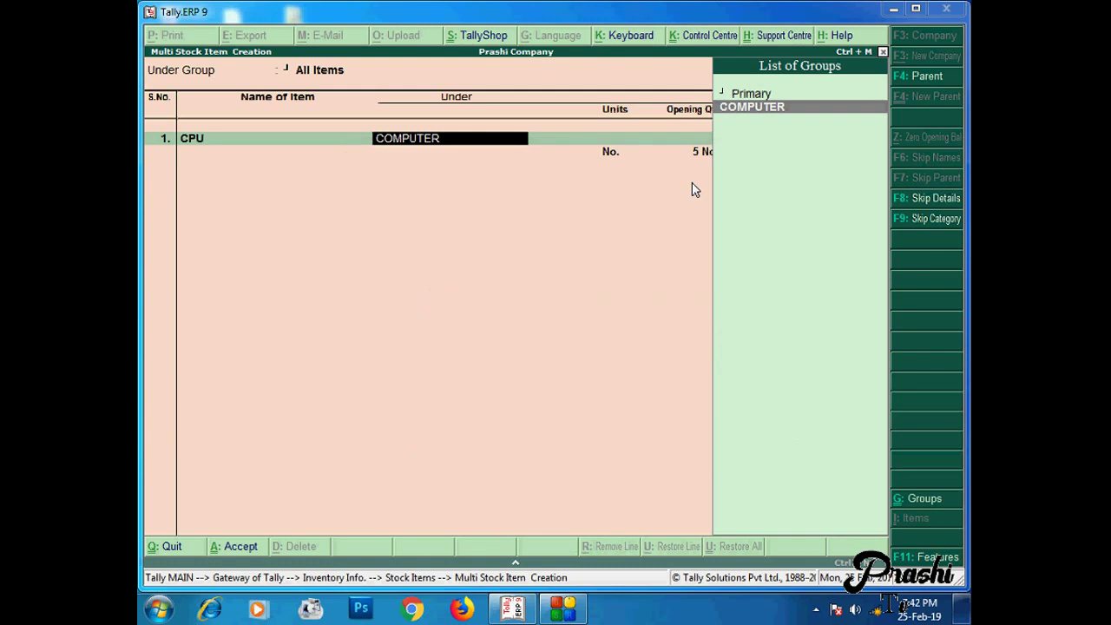
pyautogui.click(758, 113)
pyautogui.click(564, 229)
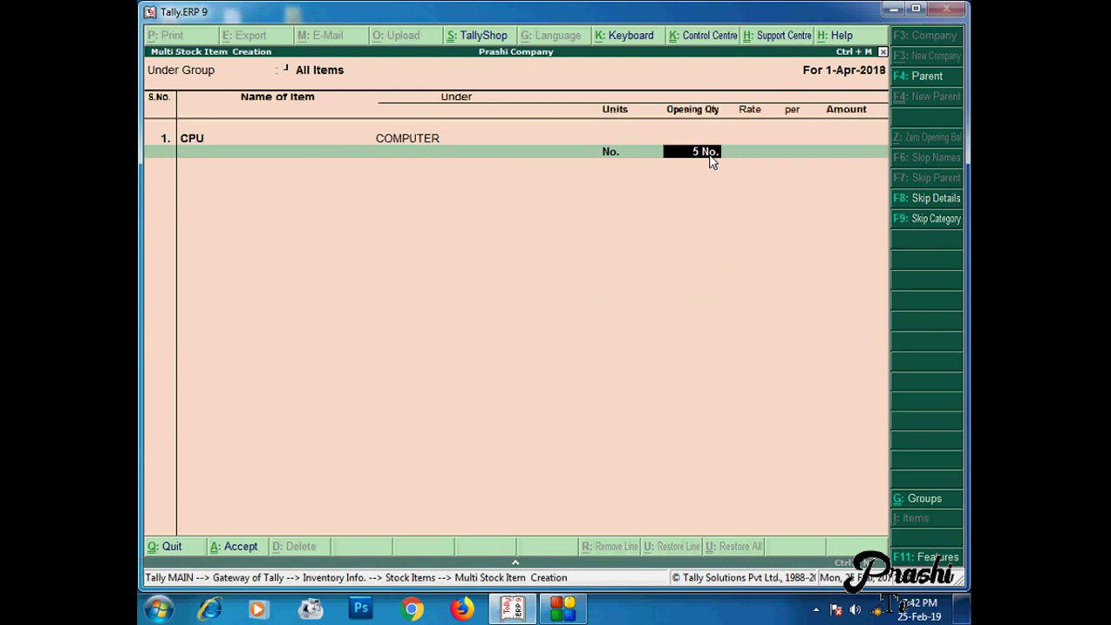
pyautogui.press('Return')
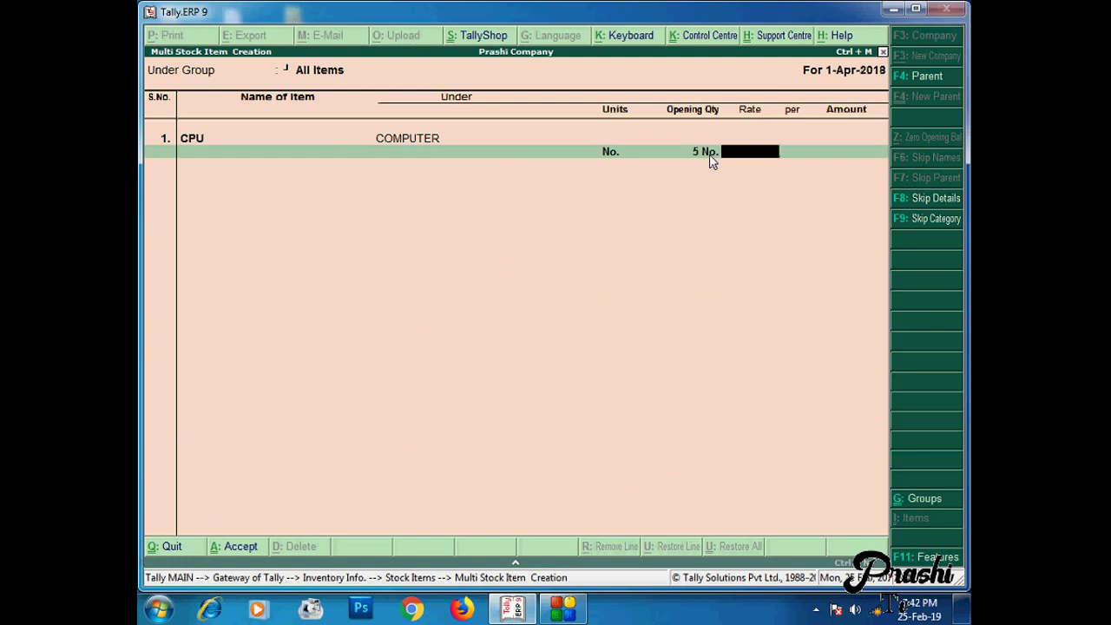
# Step: Set the CPU rate to 1,000 per No., giving an amount of 5,000.00
pyautogui.write('5')
pyautogui.press('BackSpace')
pyautogui.write('1000')
pyautogui.press('Return')
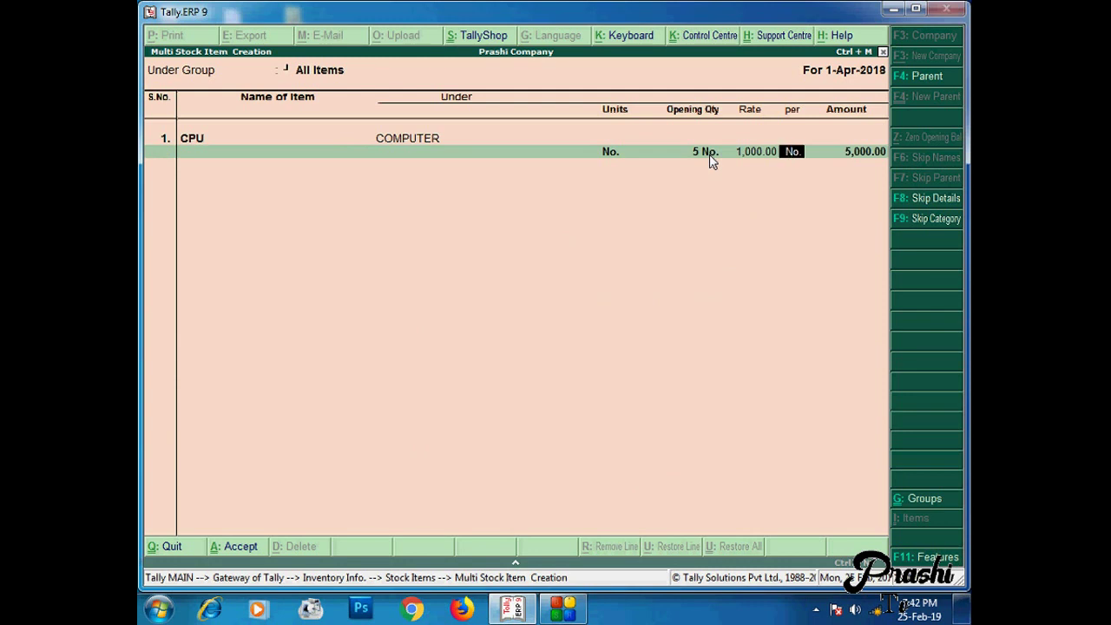
pyautogui.press('Return')
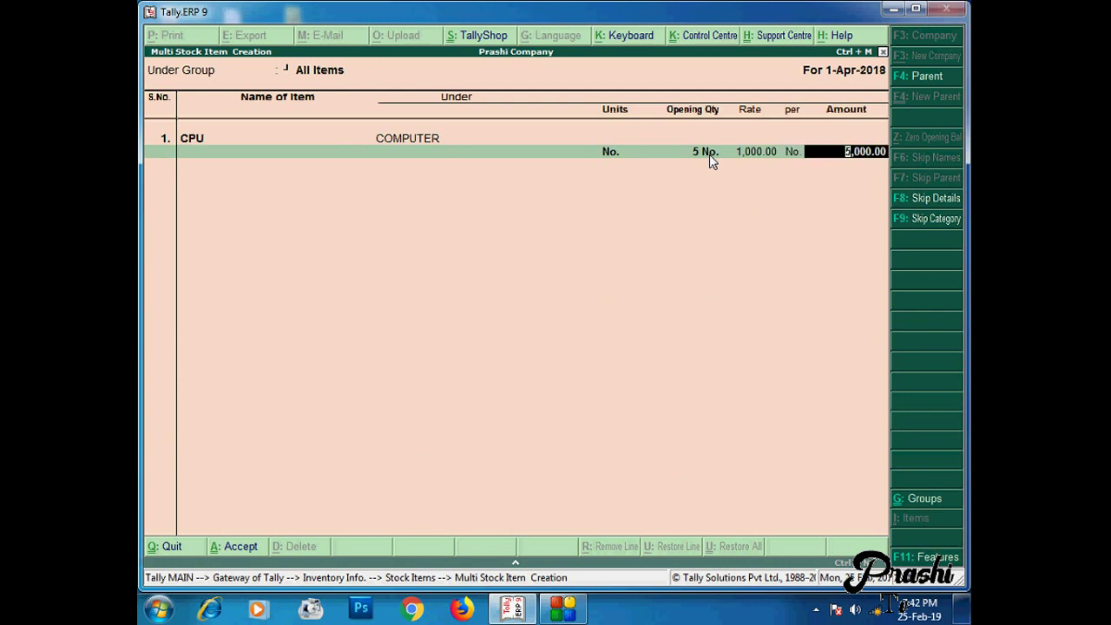
pyautogui.press('Return')
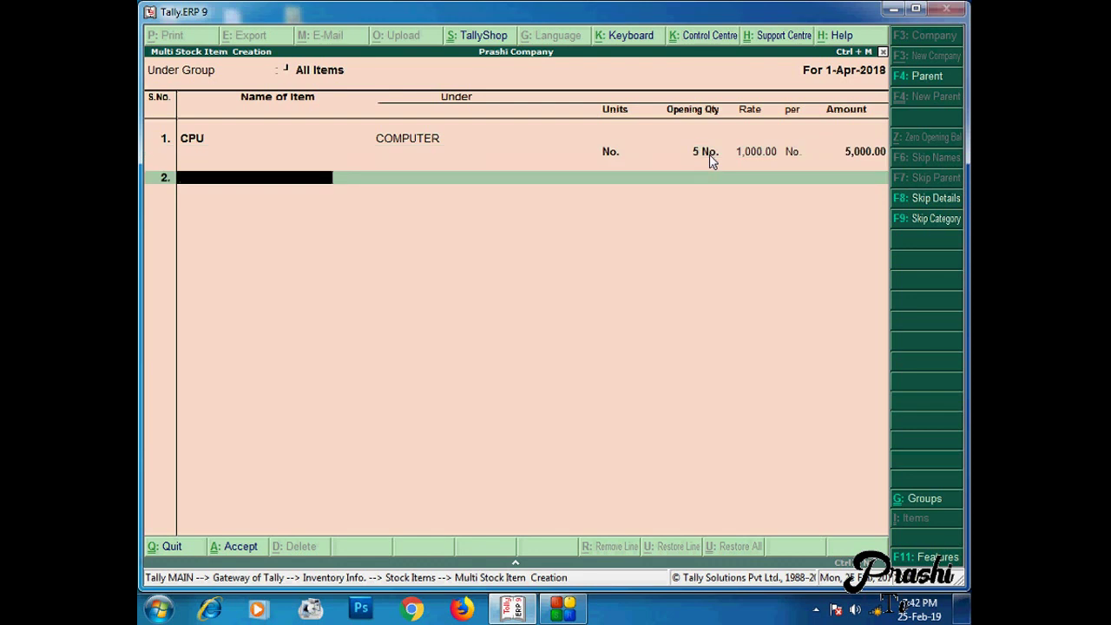
# Step: Add Motherboard under COMPUTER, 10 No. at rate 15,000, and finish the item list
pyautogui.write('Motherb')
pyautogui.write('oard')
pyautogui.press('Return')
pyautogui.press('Down')
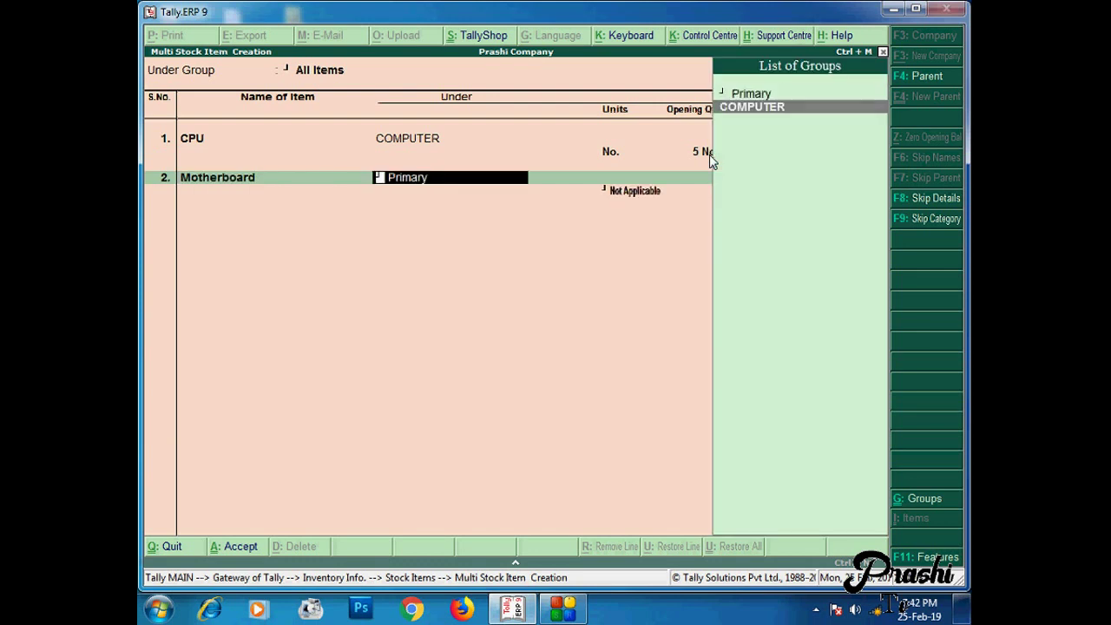
pyautogui.press('Return')
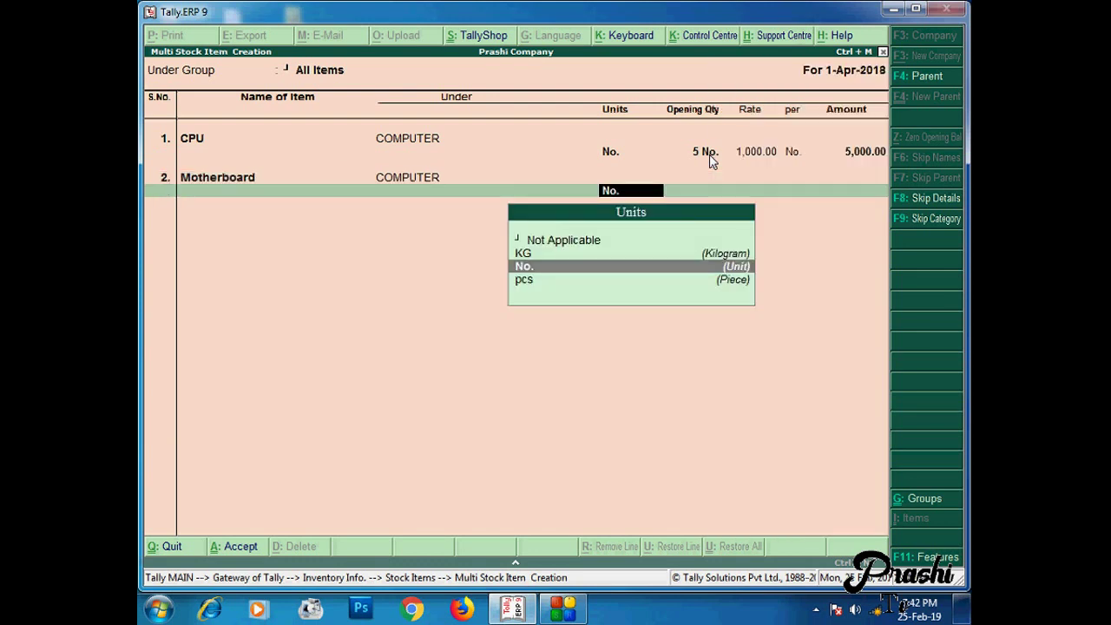
pyautogui.press('Return')
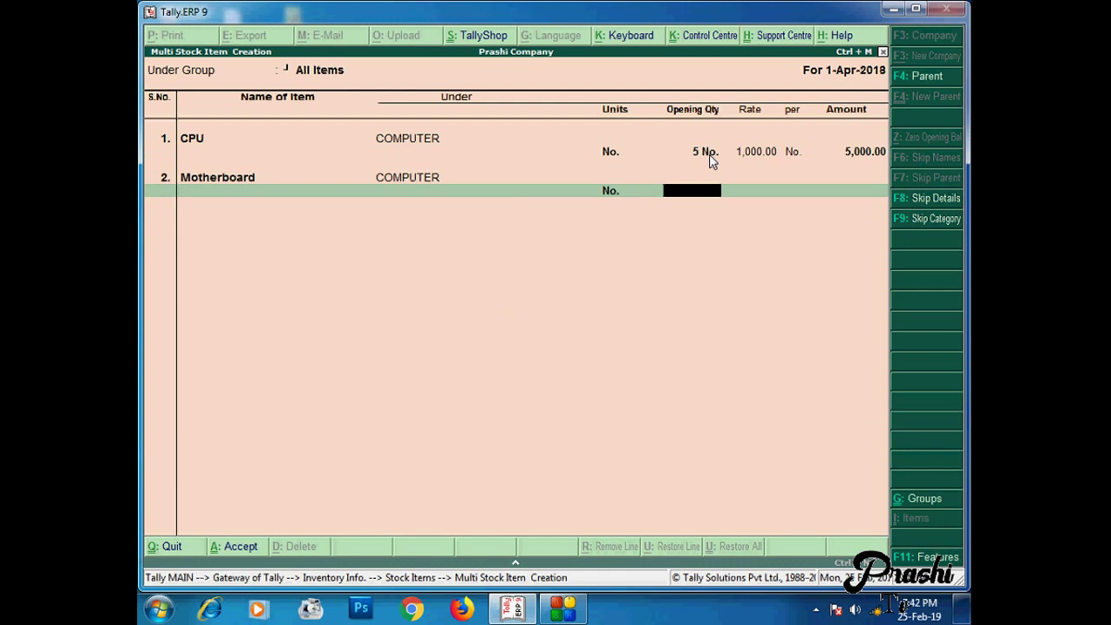
pyautogui.write('10')
pyautogui.press('Return')
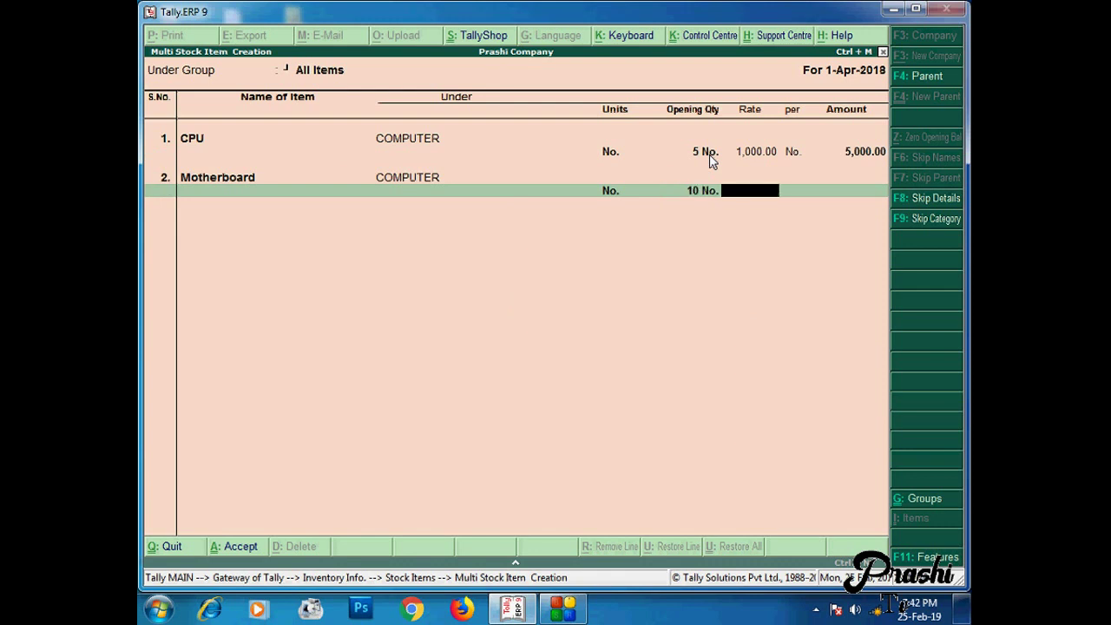
pyautogui.write('150000')
pyautogui.press('BackSpace')
pyautogui.press('Return')
pyautogui.press('Return')
pyautogui.press('Return')
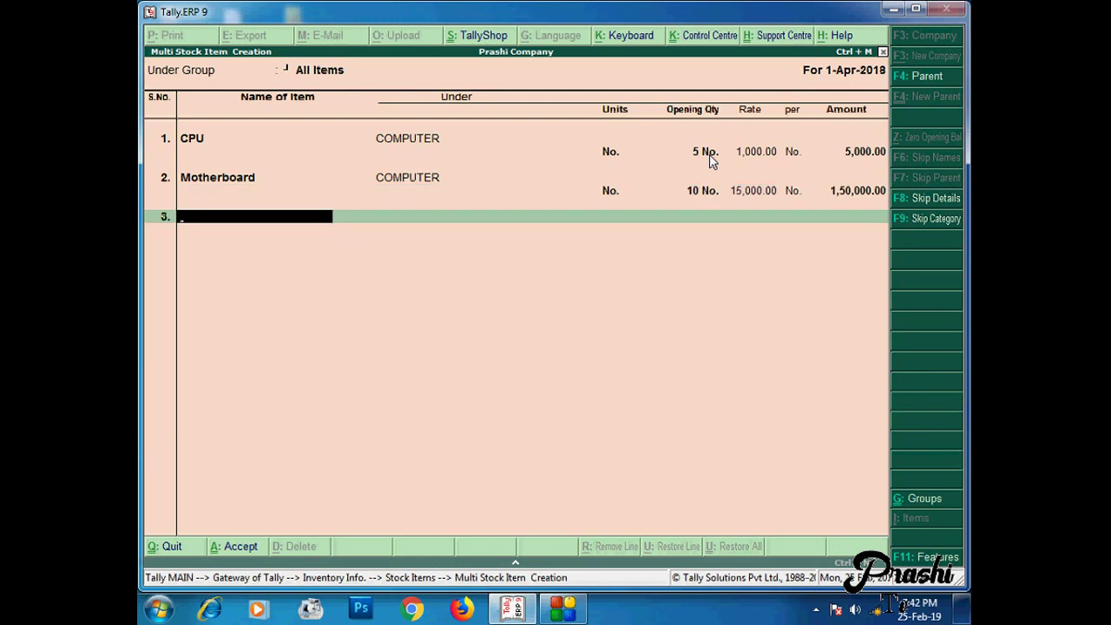
pyautogui.press('Return')
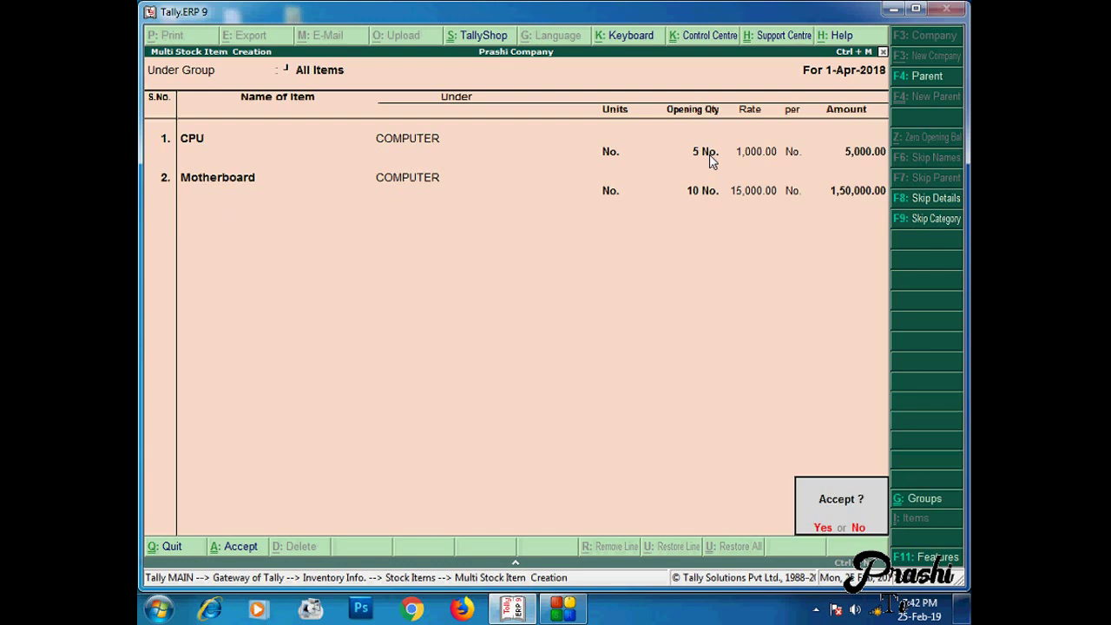
# Step: Save the CPU and Motherboard items and go back to the Gateway of Tally
pyautogui.press('Return')
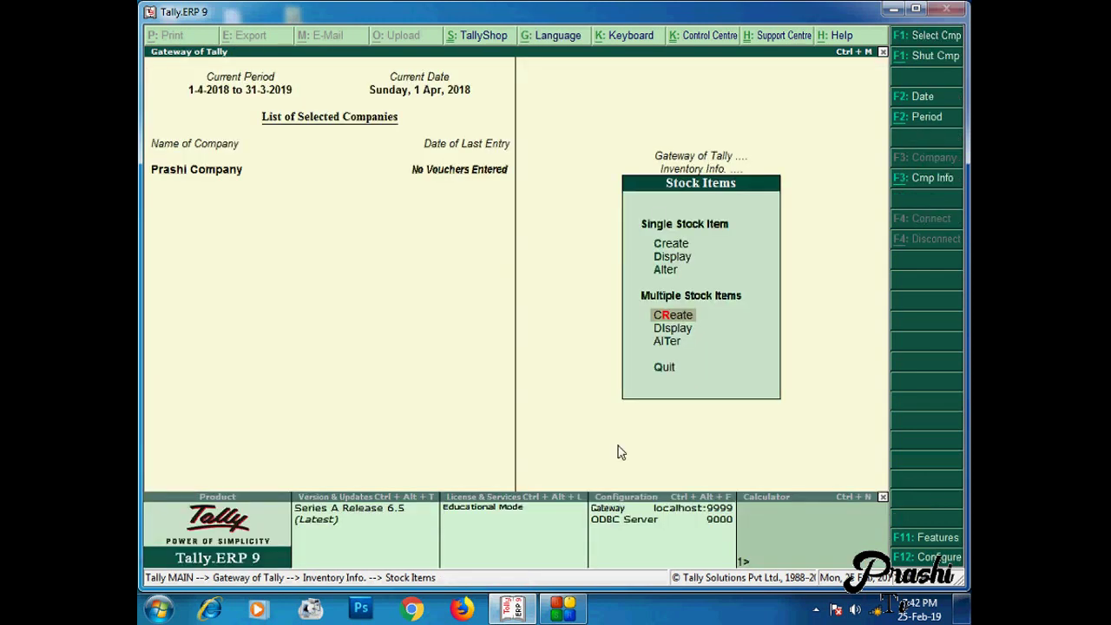
pyautogui.click(566, 611)
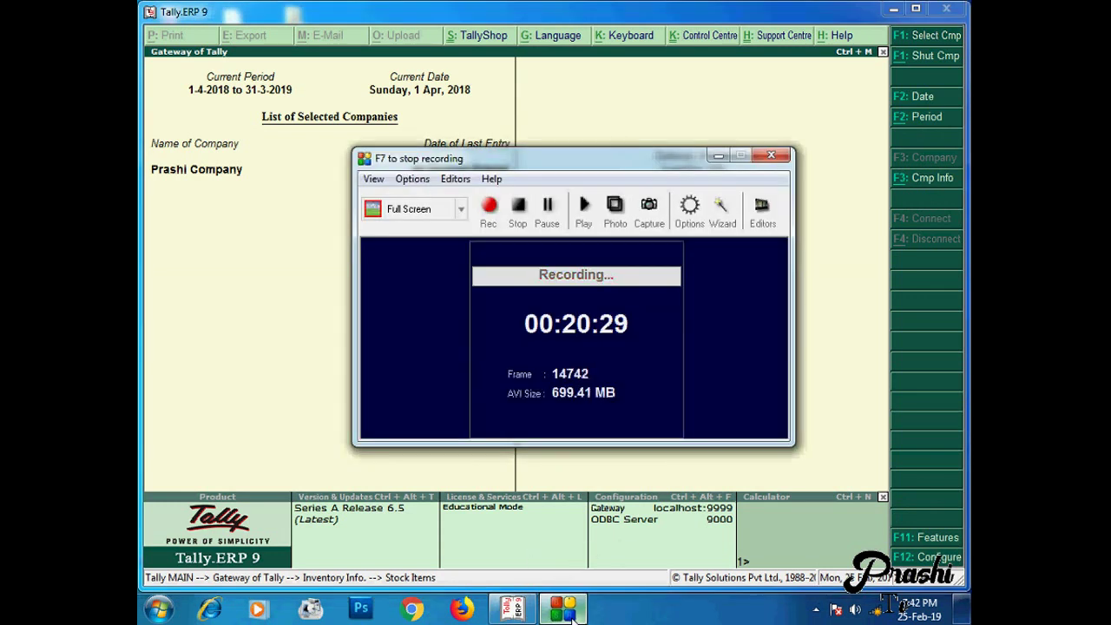
pyautogui.click(566, 611)
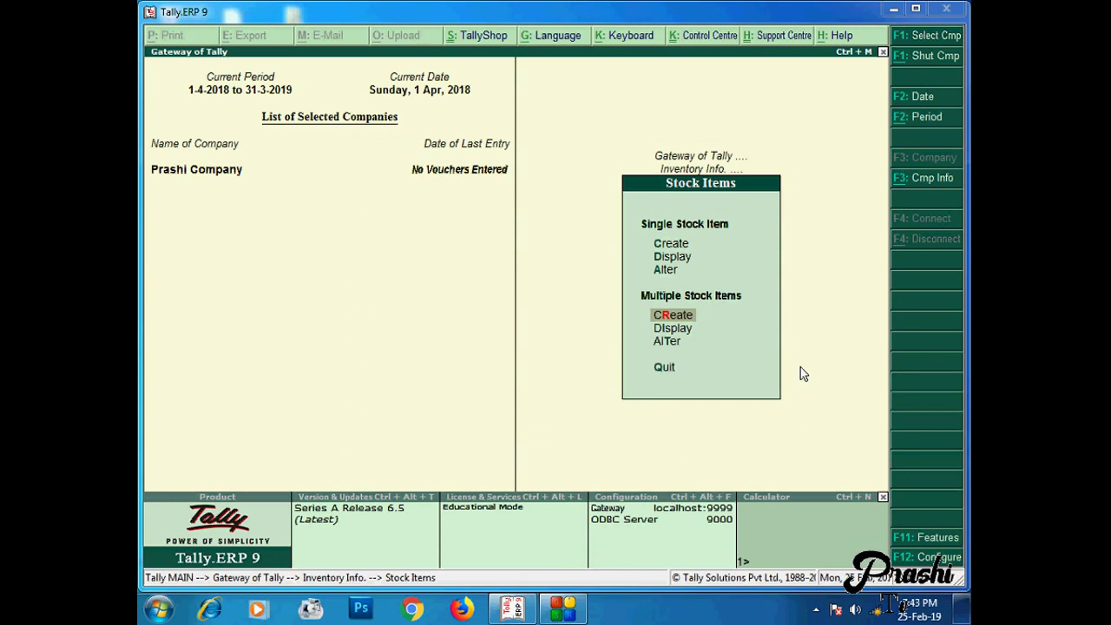
pyautogui.press('Escape')
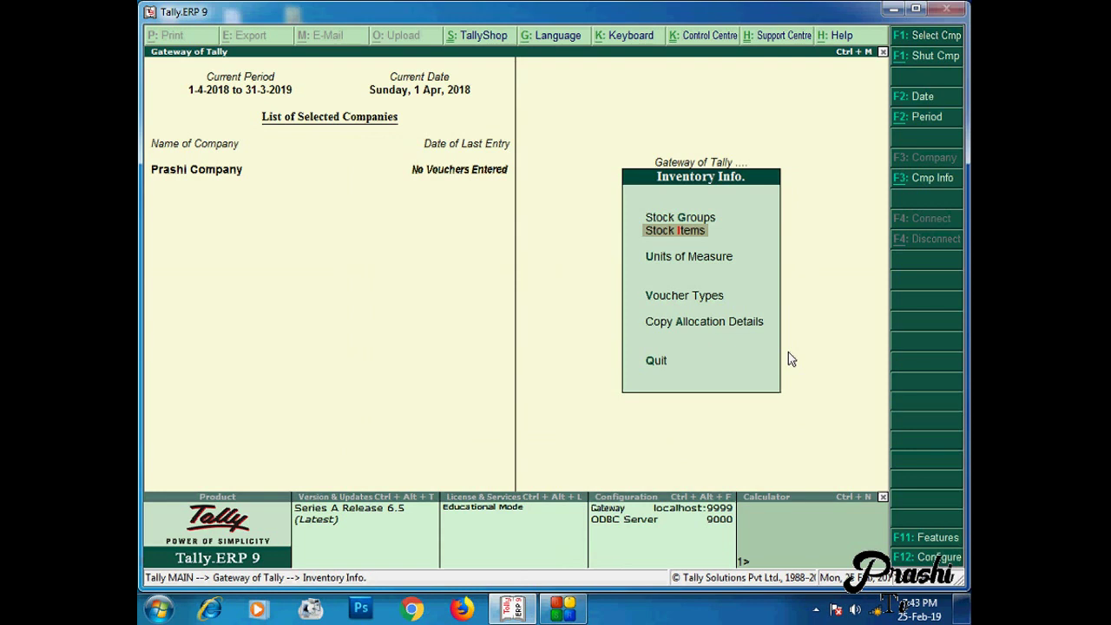
pyautogui.press('Escape')
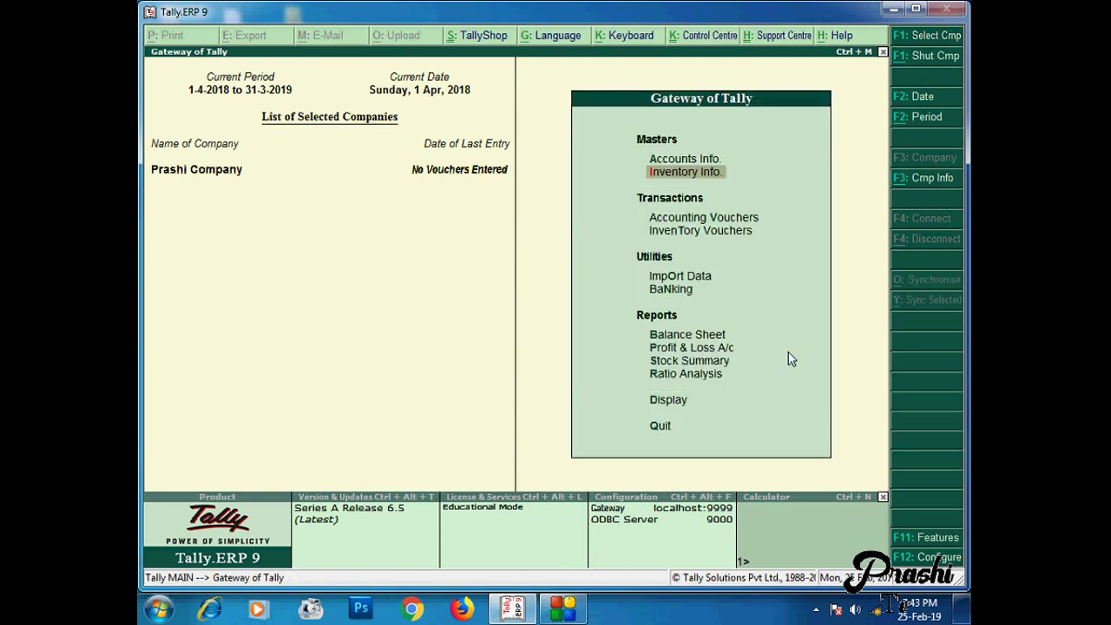
pyautogui.press('Down')
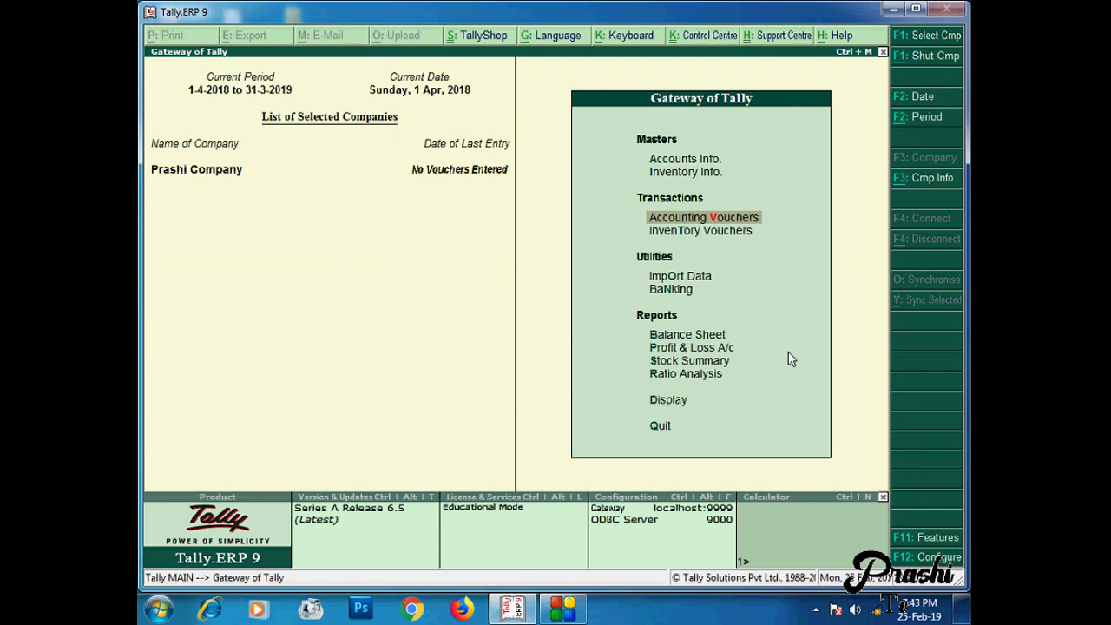
# Step: Open Accounting Voucher Creation and change the voucher type to Contra, then Journal
pyautogui.press('Return')
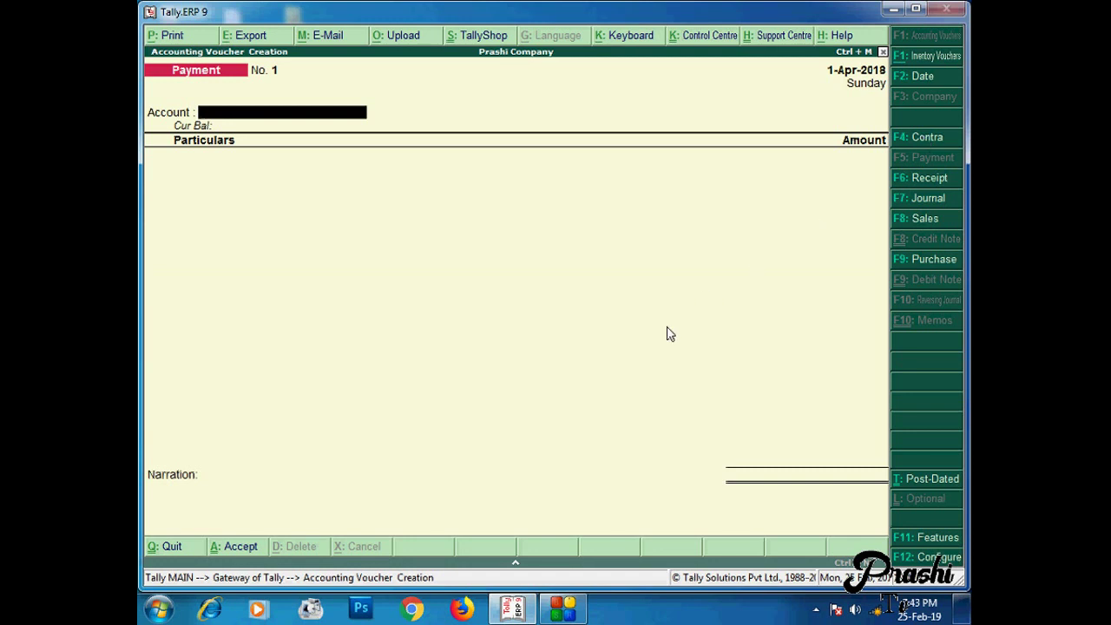
pyautogui.click(925, 139)
pyautogui.click(925, 205)
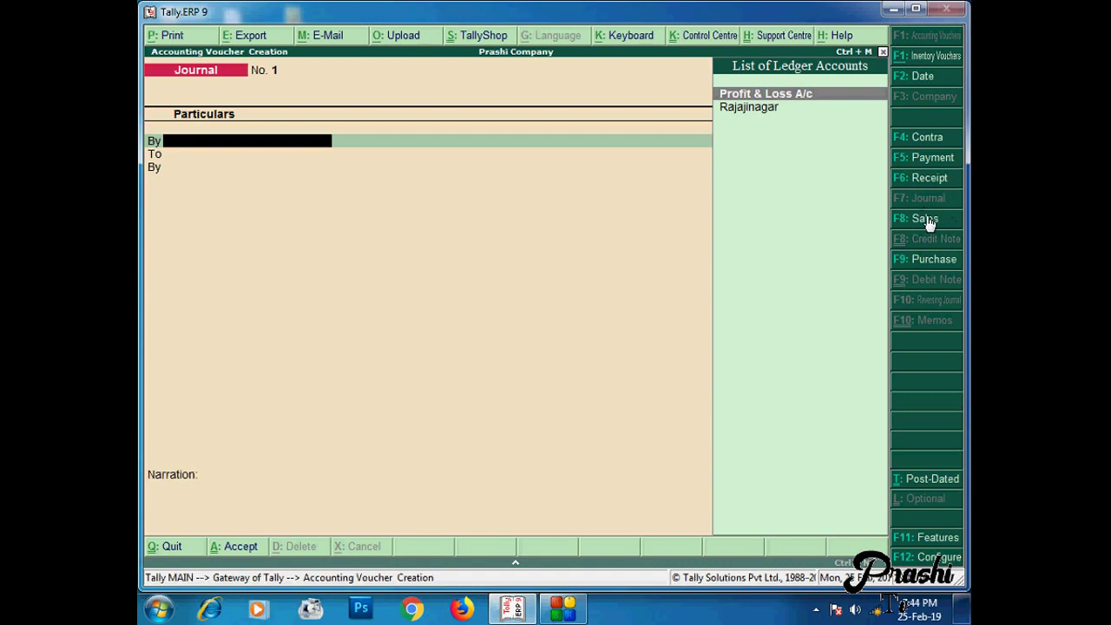
# Step: Cycle through the Sales, Contra, Payment, Receipt, Journal and Purchase voucher types, then quit voucher creation
pyautogui.click(928, 220)
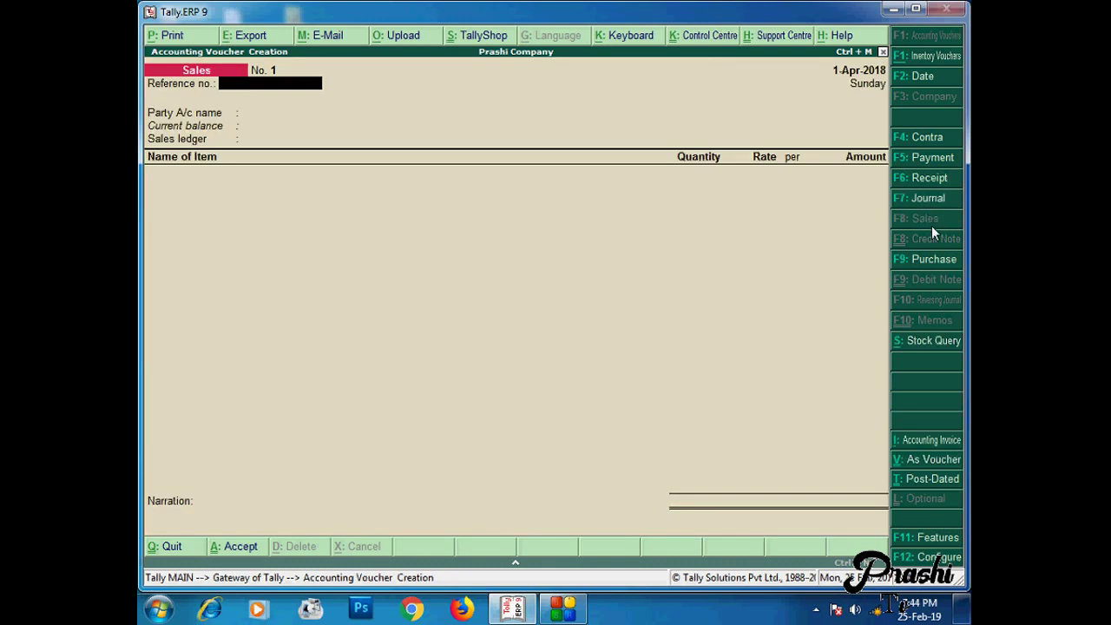
pyautogui.click(928, 139)
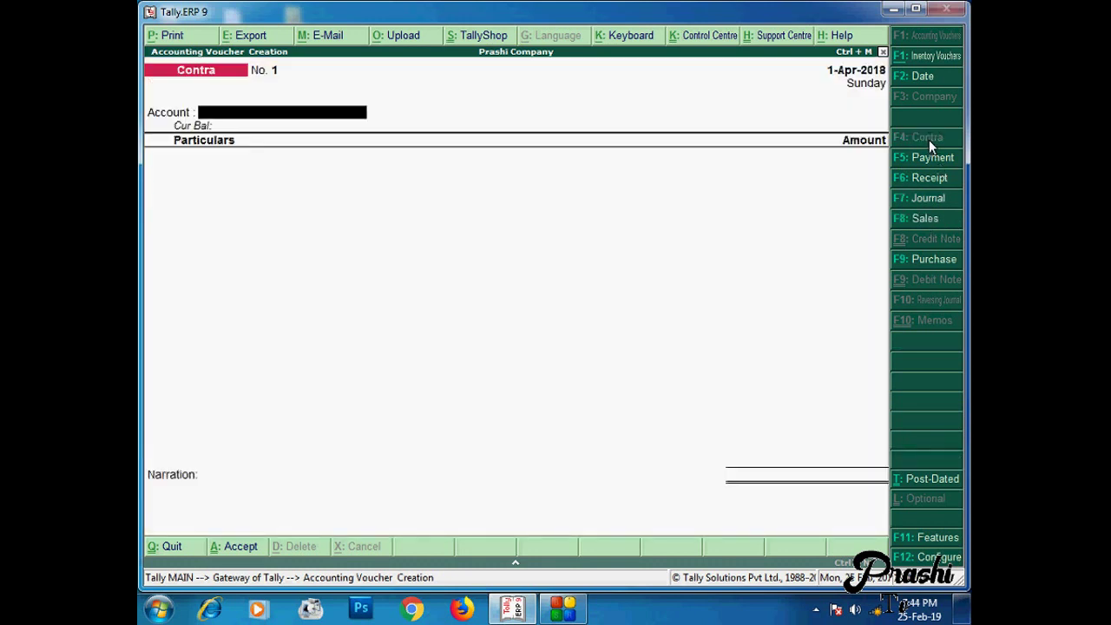
pyautogui.click(935, 161)
pyautogui.click(934, 179)
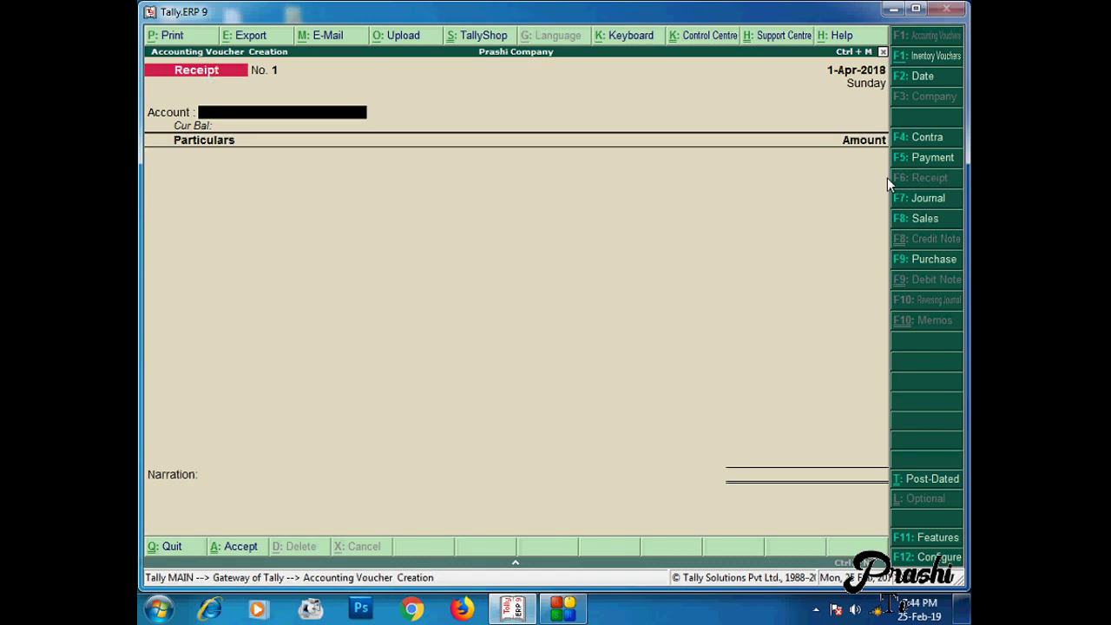
pyautogui.click(936, 197)
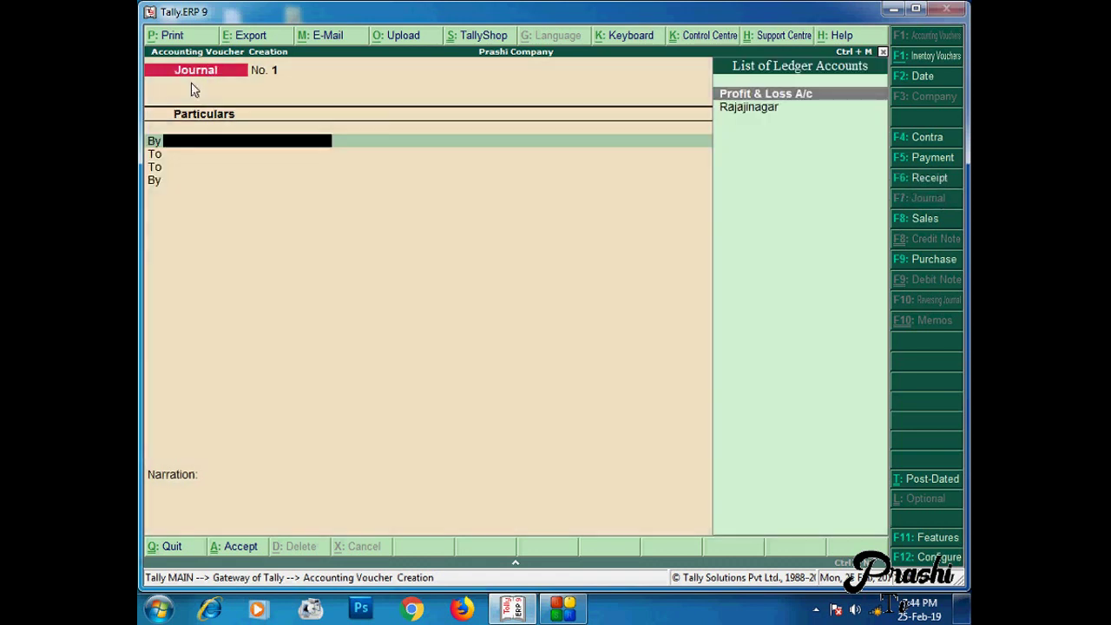
pyautogui.click(922, 217)
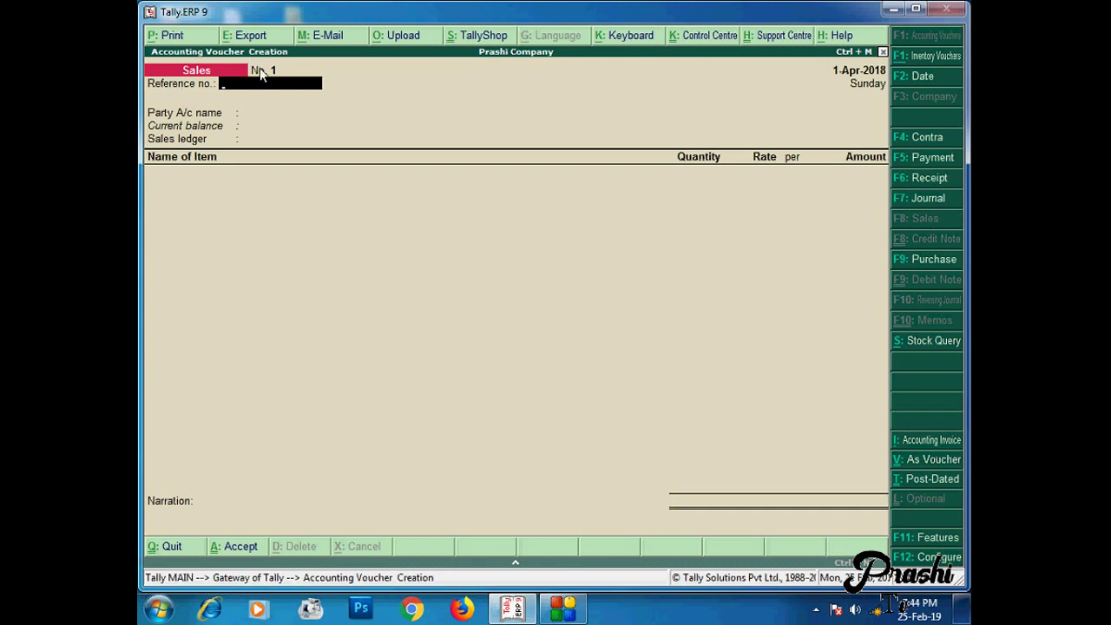
pyautogui.click(924, 261)
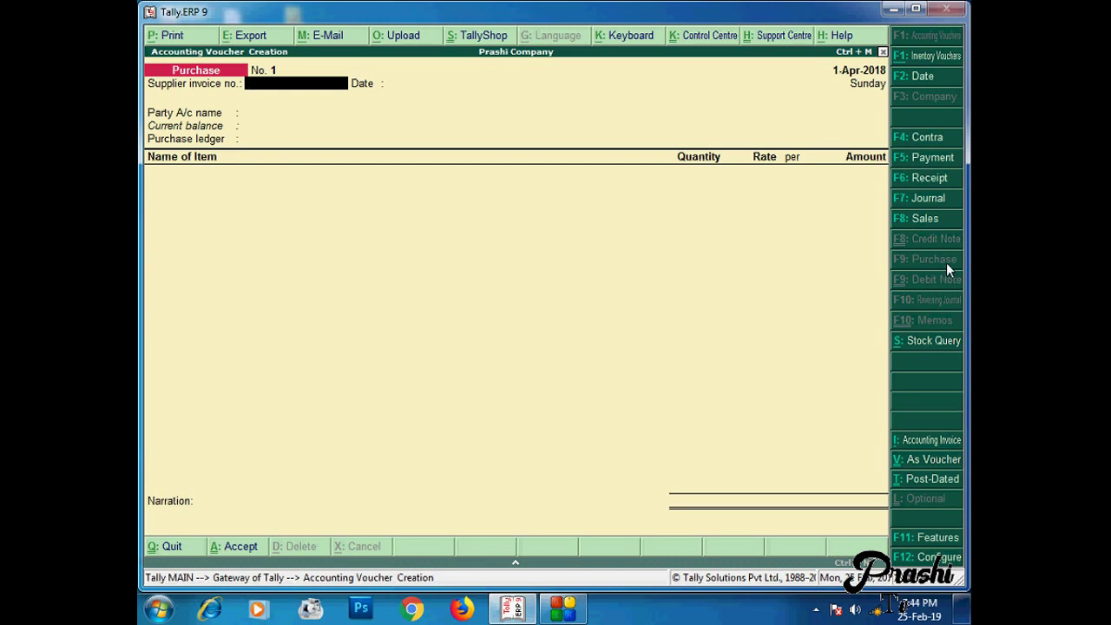
pyautogui.press('Escape')
pyautogui.press('y')
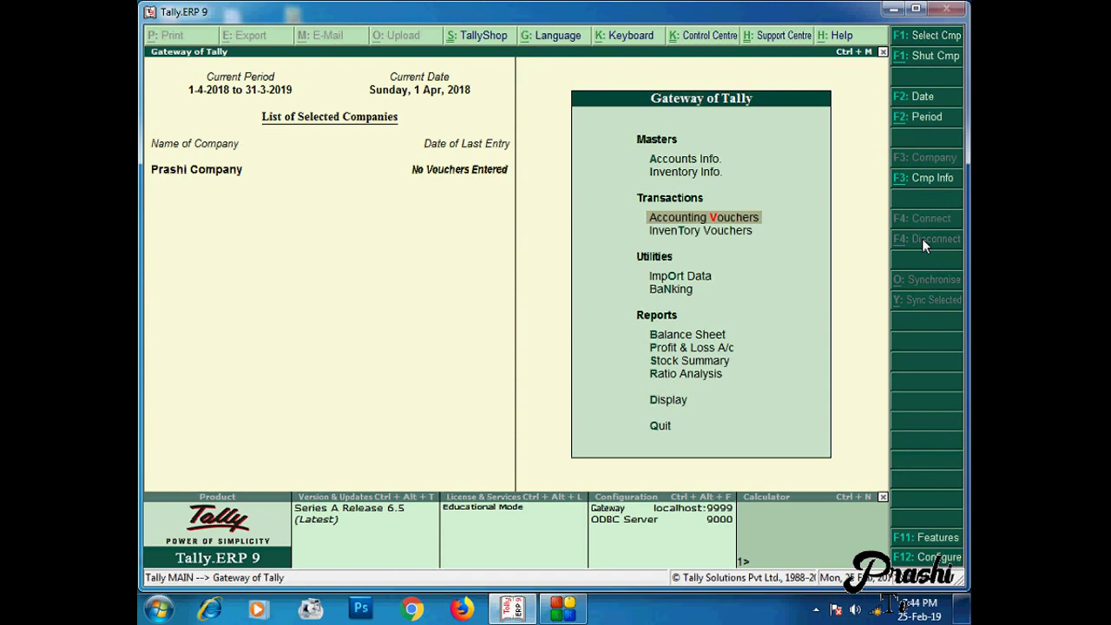
pyautogui.press('Up')
pyautogui.press('Up')
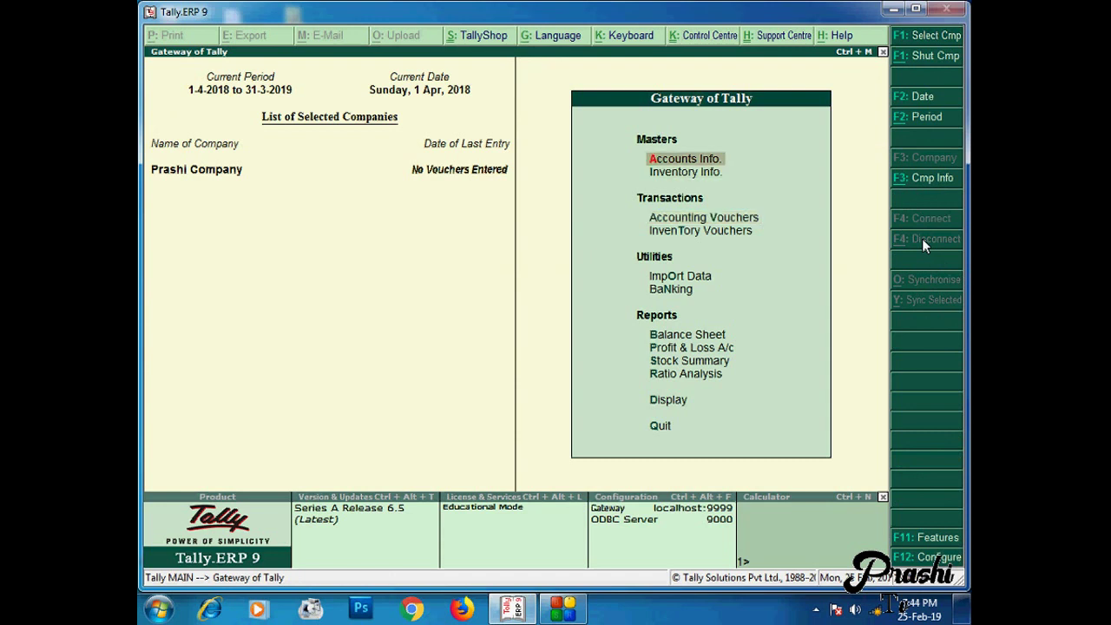
pyautogui.press('Return')
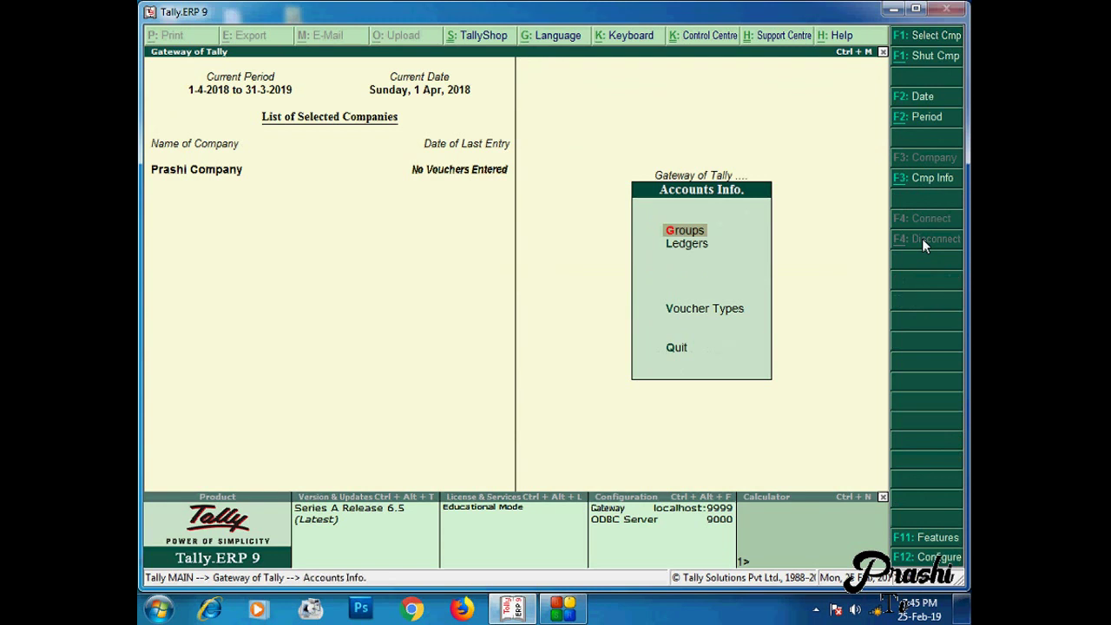
pyautogui.press('Escape')
pyautogui.press('Down')
pyautogui.press('Return')
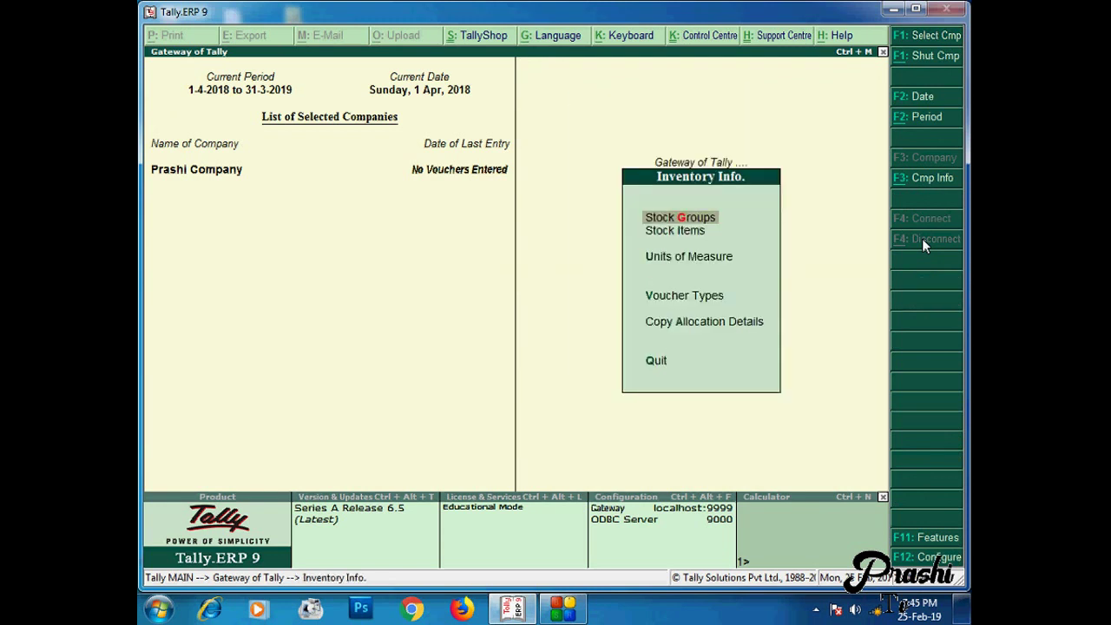
pyautogui.press('Down')
pyautogui.press('Down')
pyautogui.press('Down')
pyautogui.press('Escape')
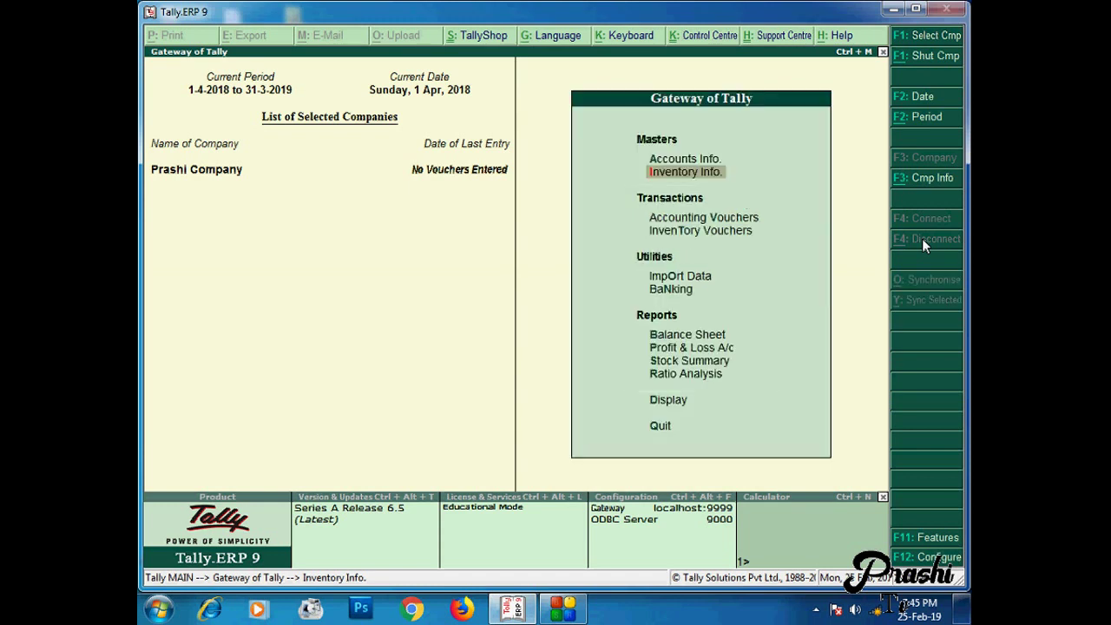
pyautogui.press('Down')
pyautogui.press('Return')
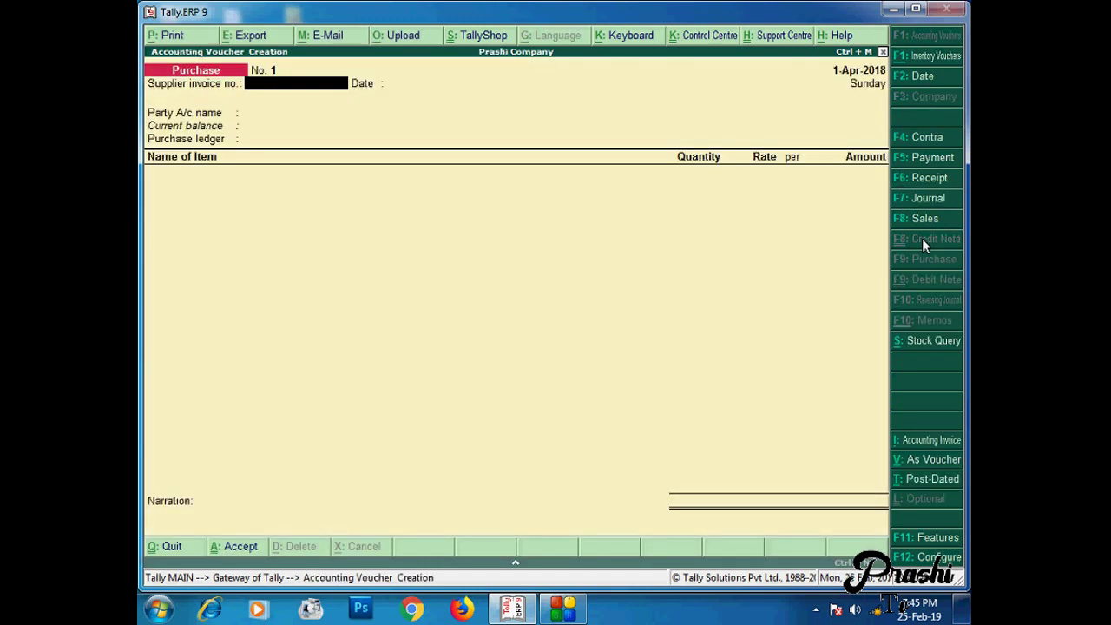
pyautogui.press('Escape')
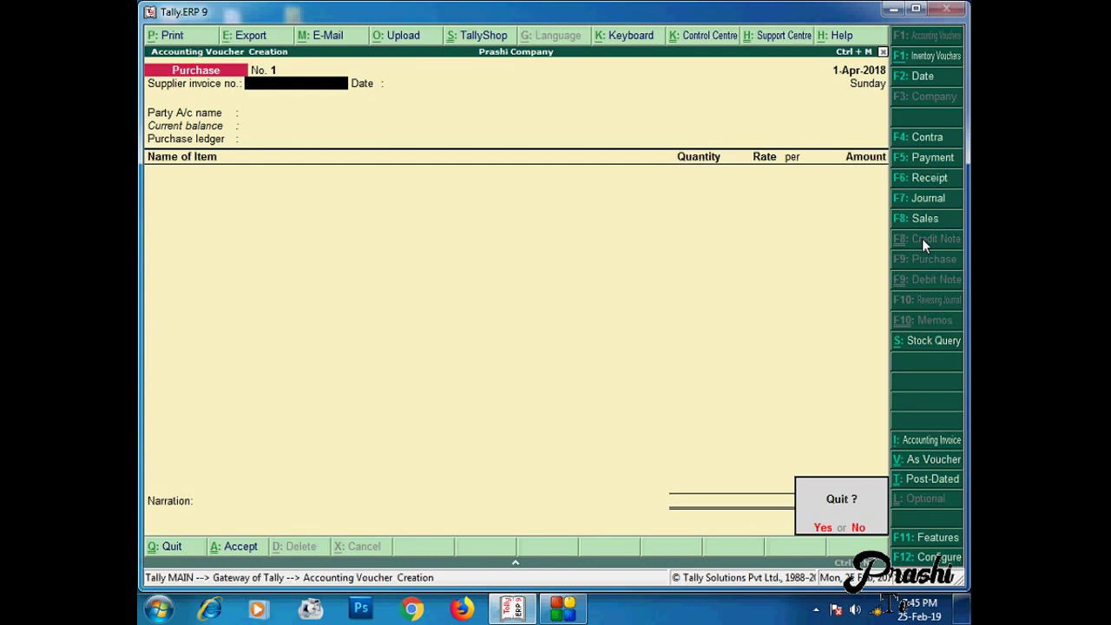
pyautogui.press('Return')
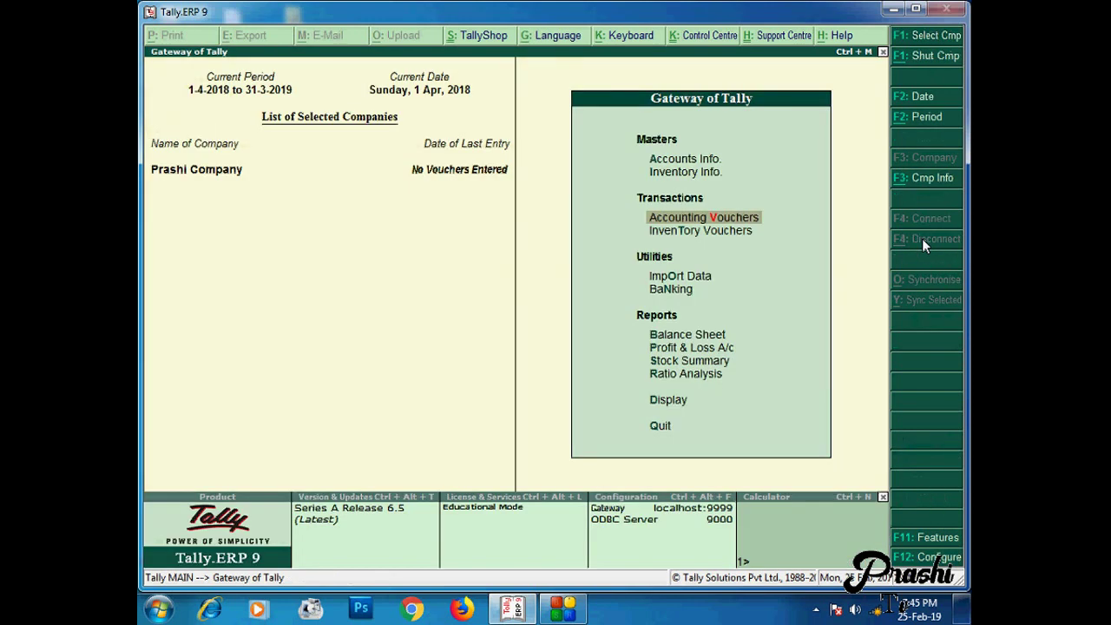
# Step: Open F11 Features and go into Prashi Company's Accounting Features
pyautogui.click(941, 541)
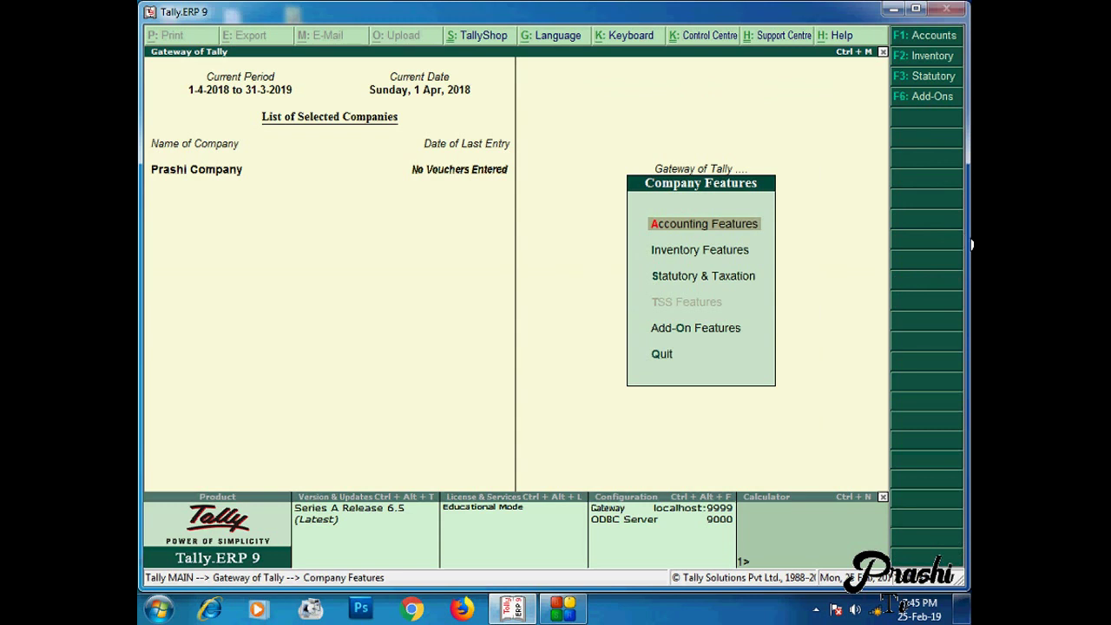
pyautogui.press('Return')
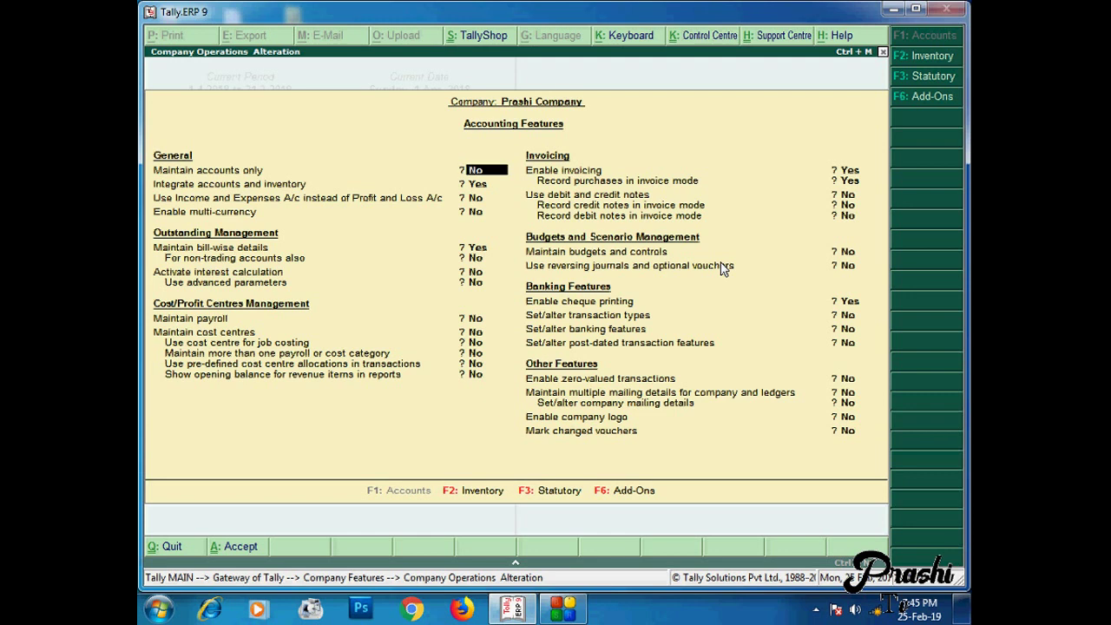
# Step: Set Maintain accounts only to Yes, save the accounting features, and return to Gateway of Tally
pyautogui.write('y')
pyautogui.press('Return')
pyautogui.press('Return')
pyautogui.press('Return')
pyautogui.press('Return')
pyautogui.press('Return')
pyautogui.press('Return')
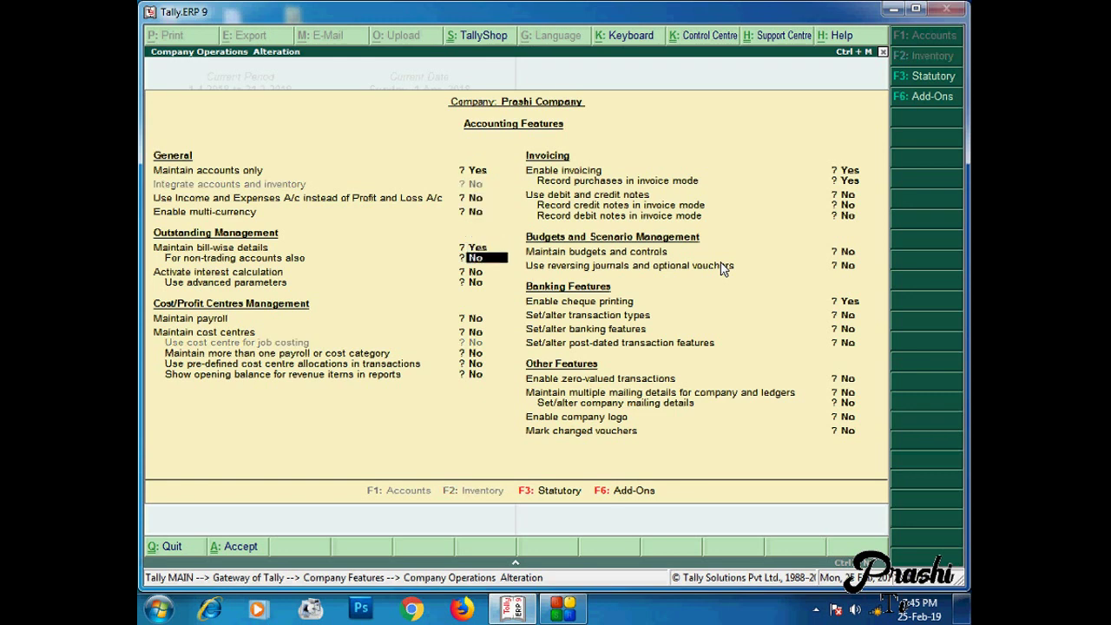
pyautogui.press('Return')
pyautogui.press('Return')
pyautogui.press('Return')
pyautogui.press('Return')
pyautogui.press('Return')
pyautogui.press('Return')
pyautogui.press('Return')
pyautogui.press('Return')
pyautogui.press('Return')
pyautogui.press('Return')
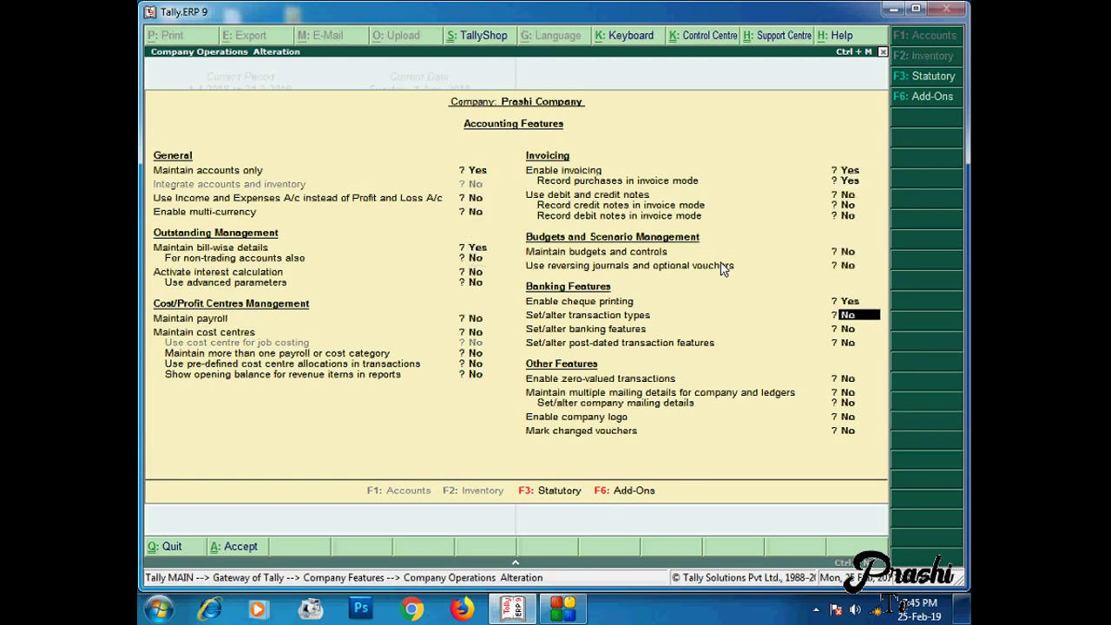
pyautogui.press('Return')
pyautogui.press('Return')
pyautogui.press('Return')
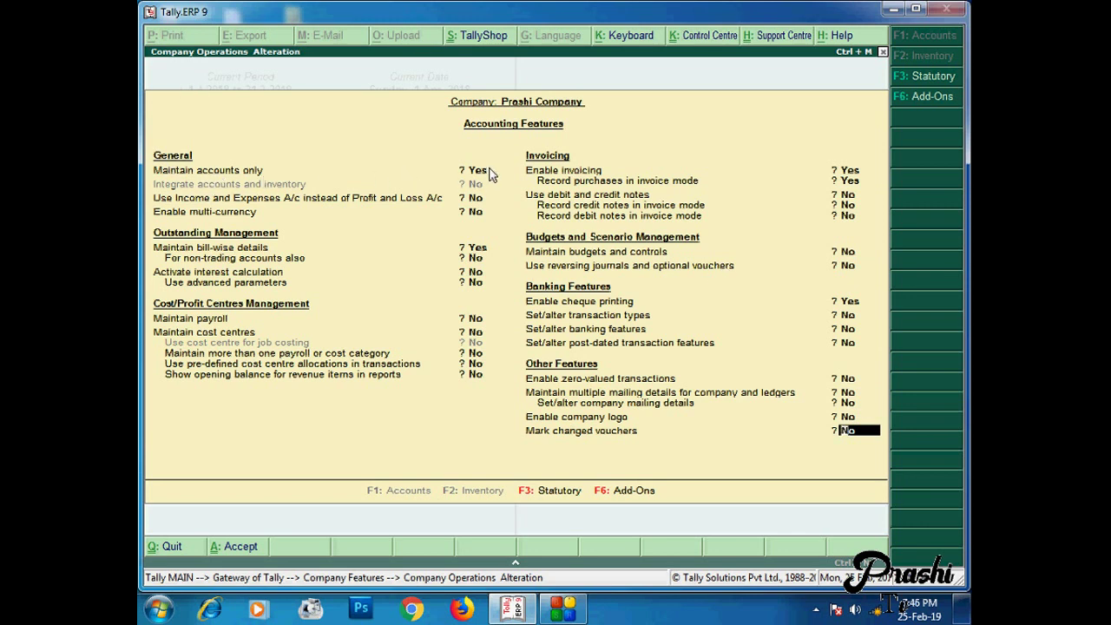
pyautogui.press('Return')
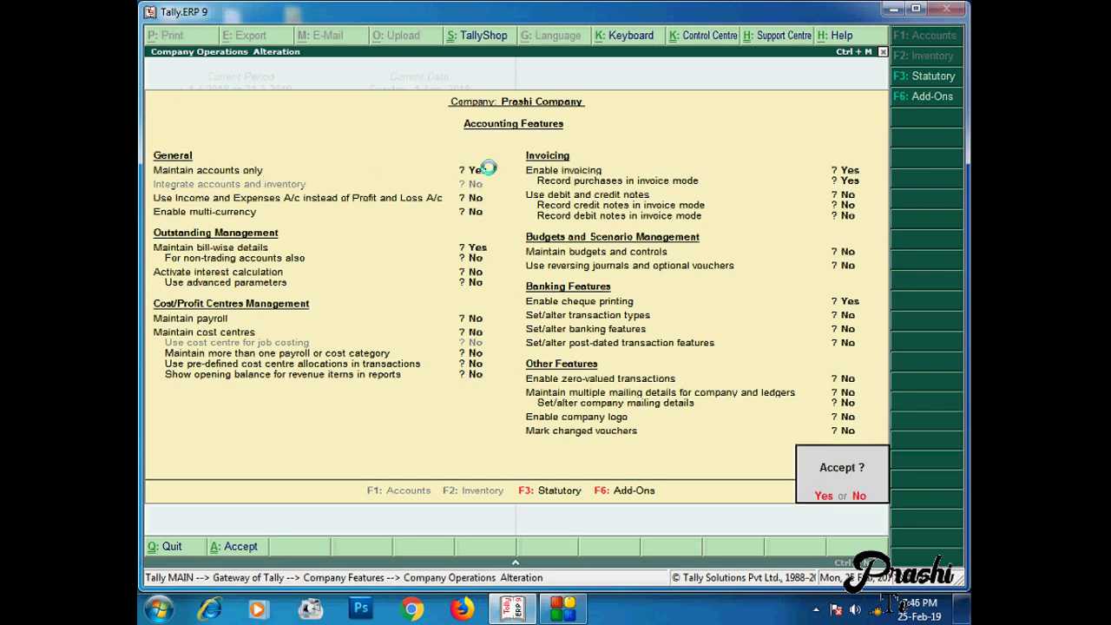
pyautogui.press('Return')
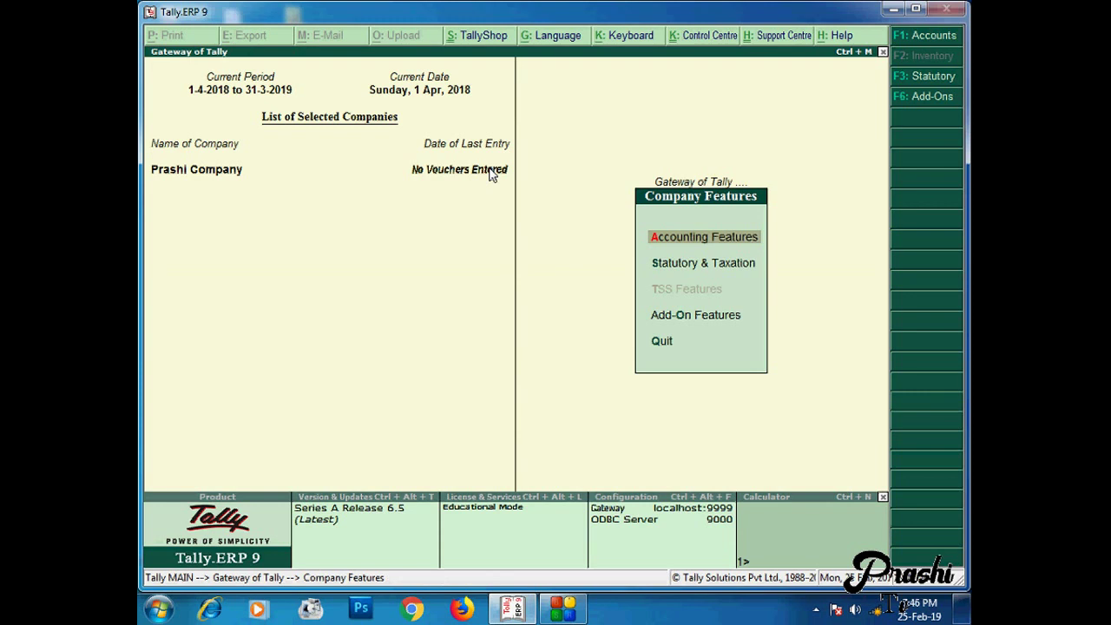
pyautogui.press('Escape')
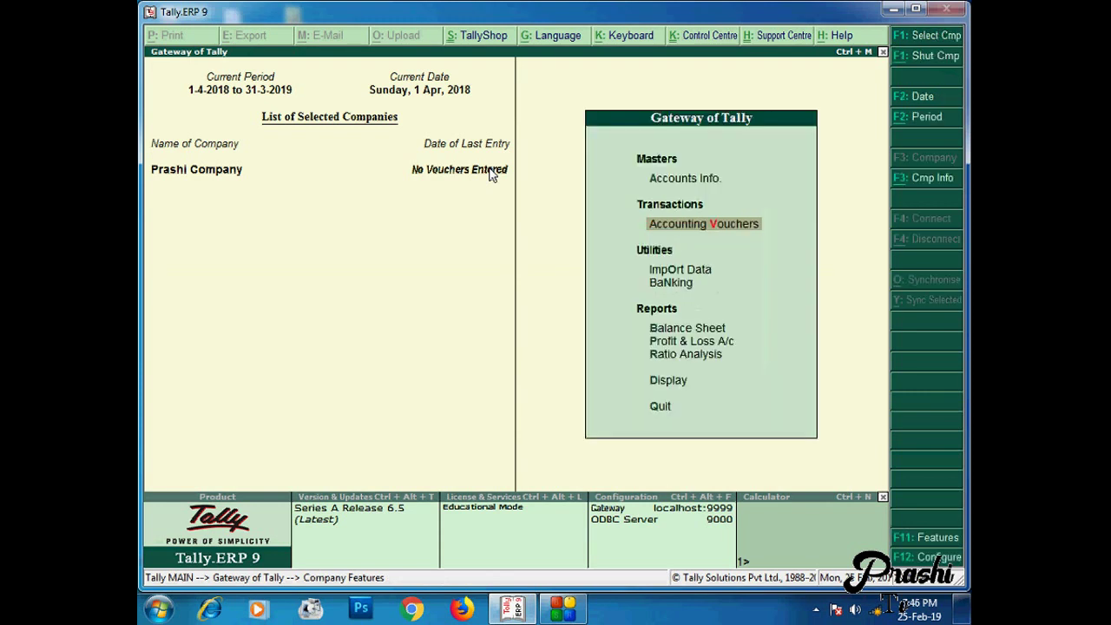
pyautogui.press('Up')
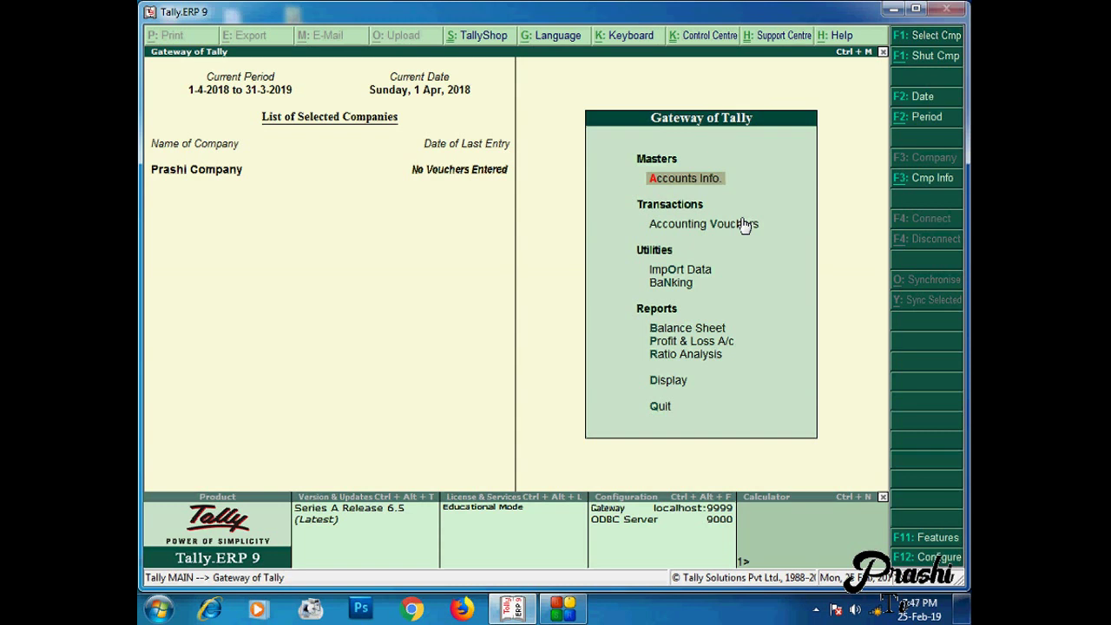
# Step: Open F11 Accounting Features and set Maintain accounts only to No
pyautogui.click(927, 540)
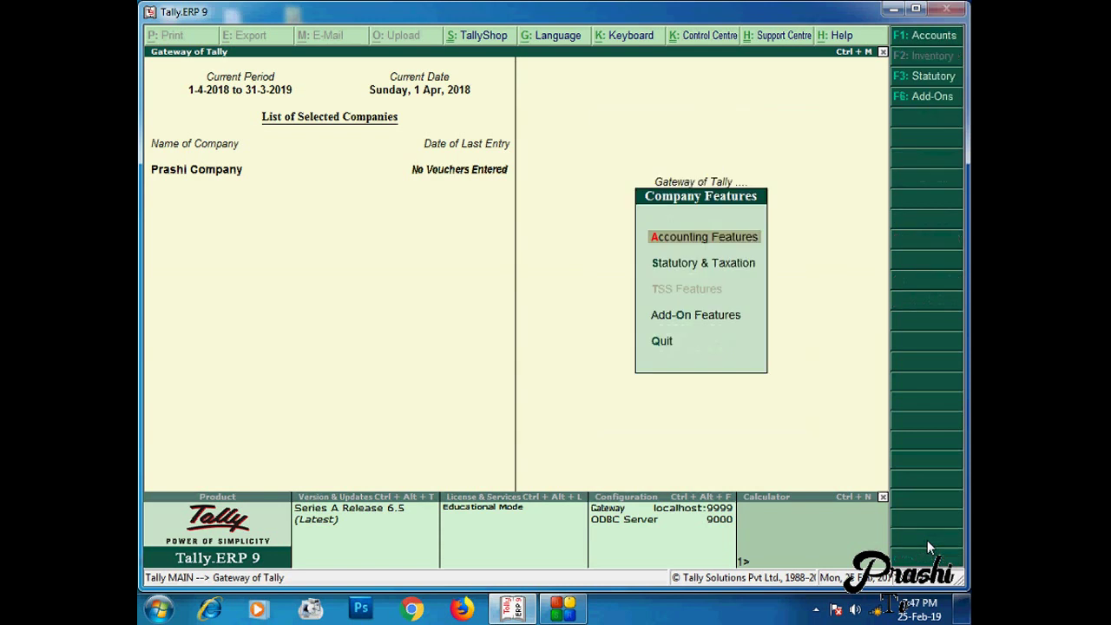
pyautogui.click(722, 242)
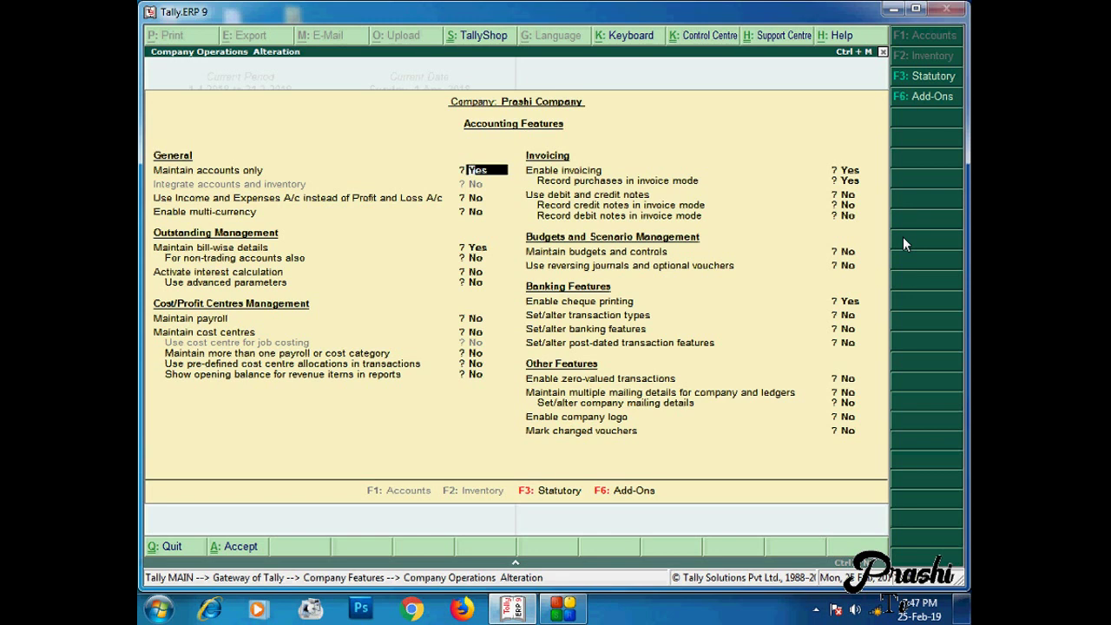
pyautogui.write('n')
pyautogui.press('Return')
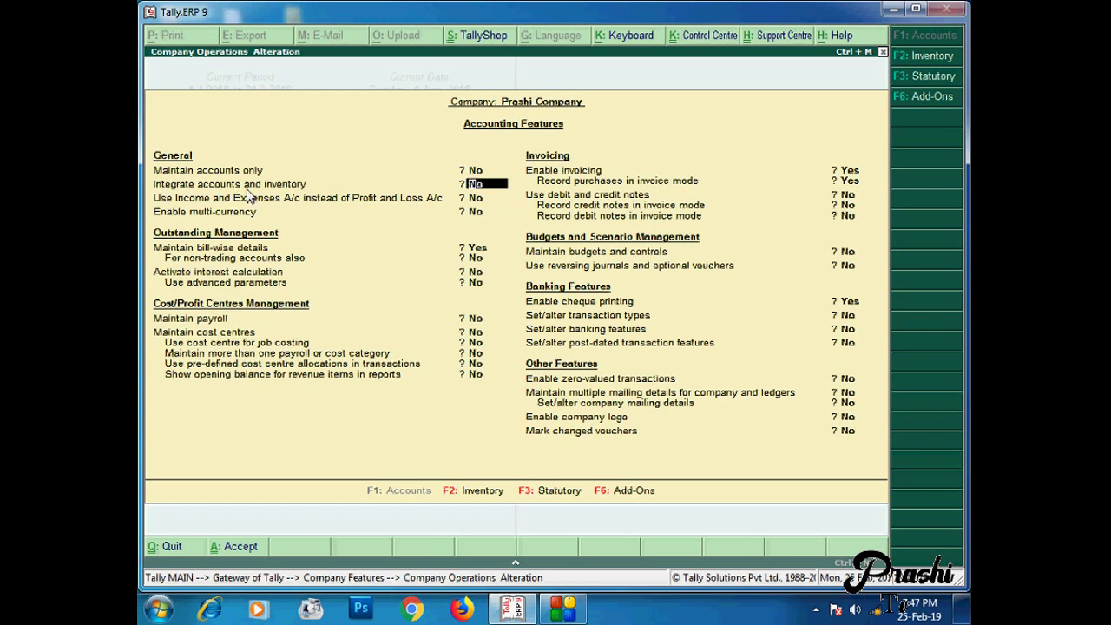
# Step: Set integrate accounts with inventory, Income/Expenses A/c and multi-currency to Yes
pyautogui.write('y')
pyautogui.press('Return')
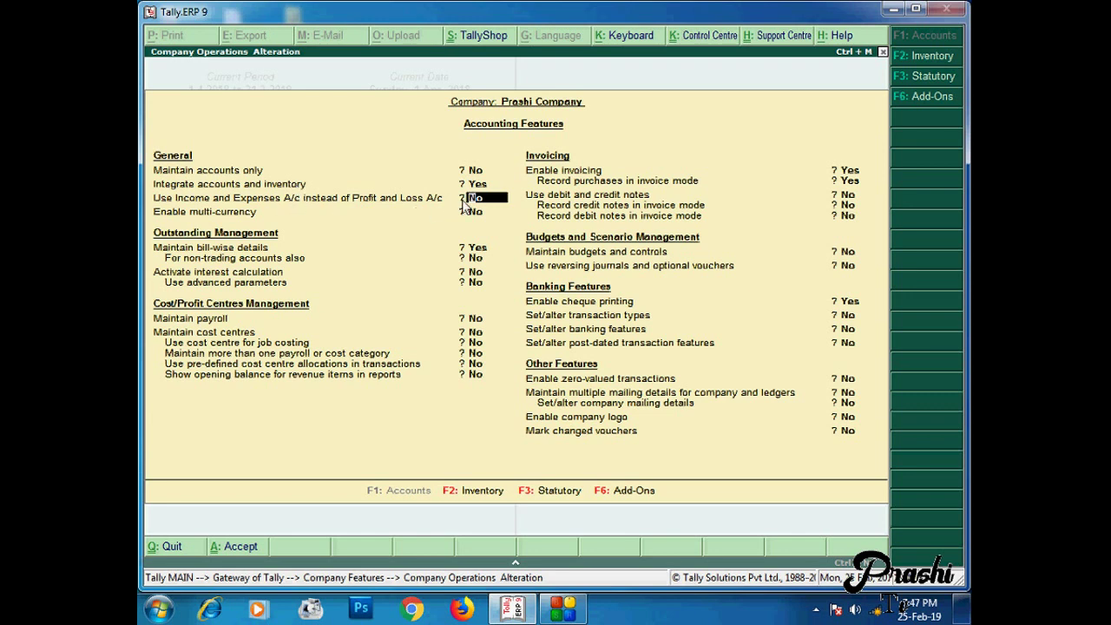
pyautogui.write('y')
pyautogui.press('Return')
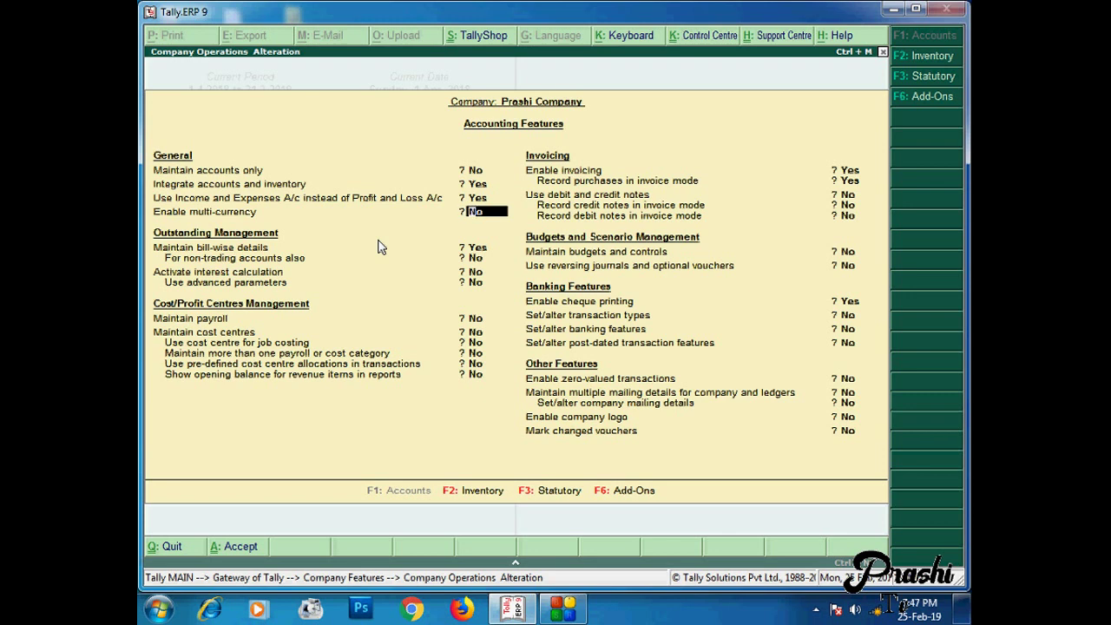
pyautogui.write('y')
pyautogui.press('Return')
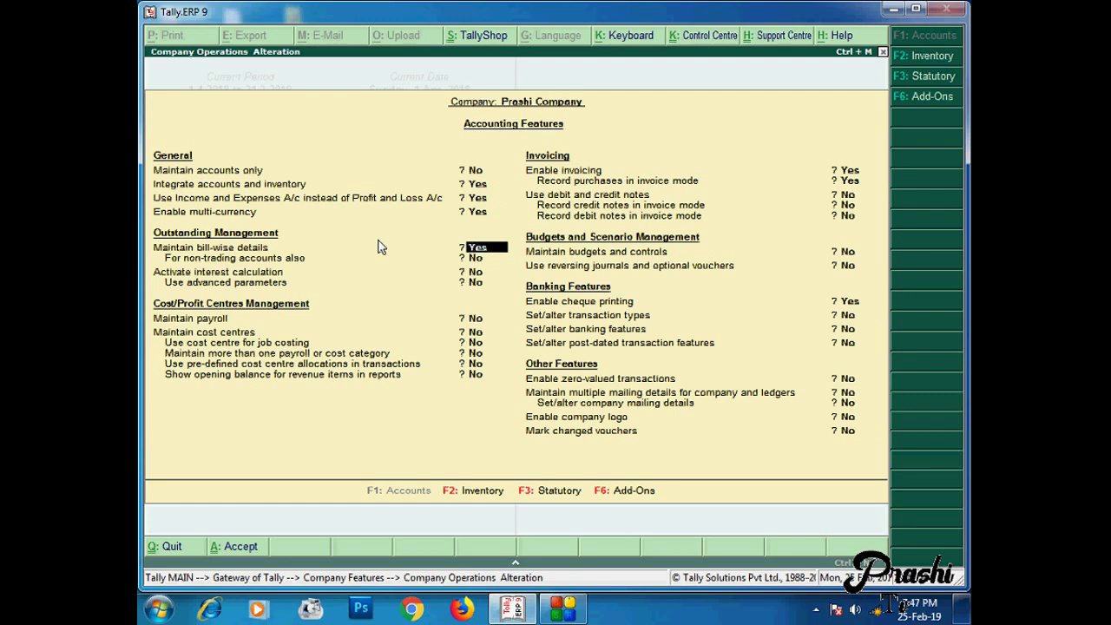
# Step: Enable bill-wise tracking for non-trading accounts, interest calculation with advanced parameters, and payroll
pyautogui.press('Return')
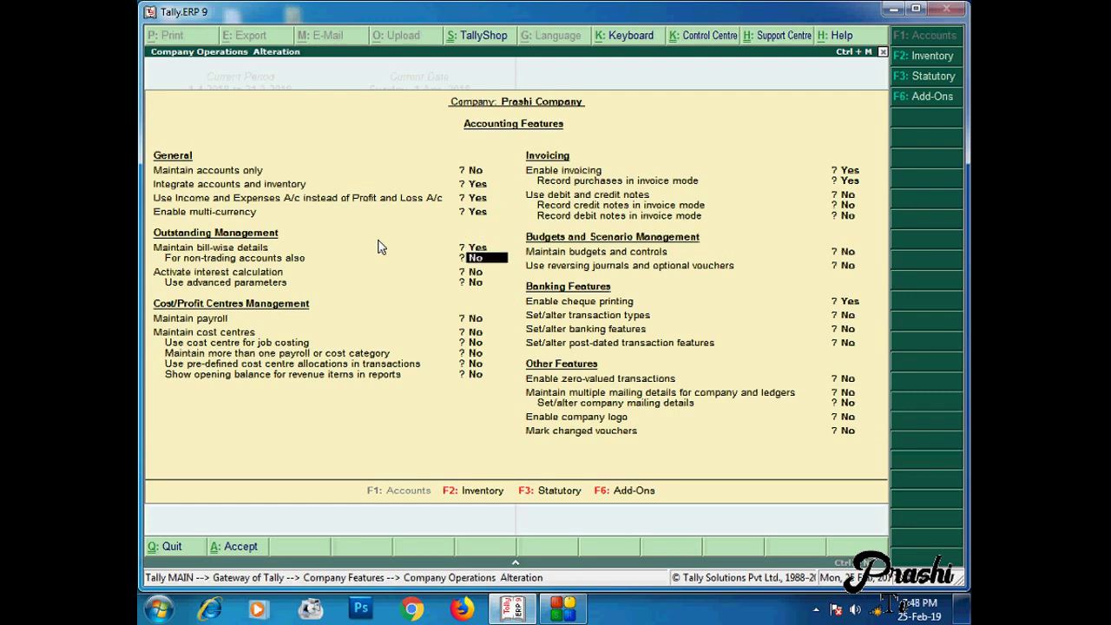
pyautogui.write('y')
pyautogui.press('Return')
pyautogui.write('y')
pyautogui.press('Return')
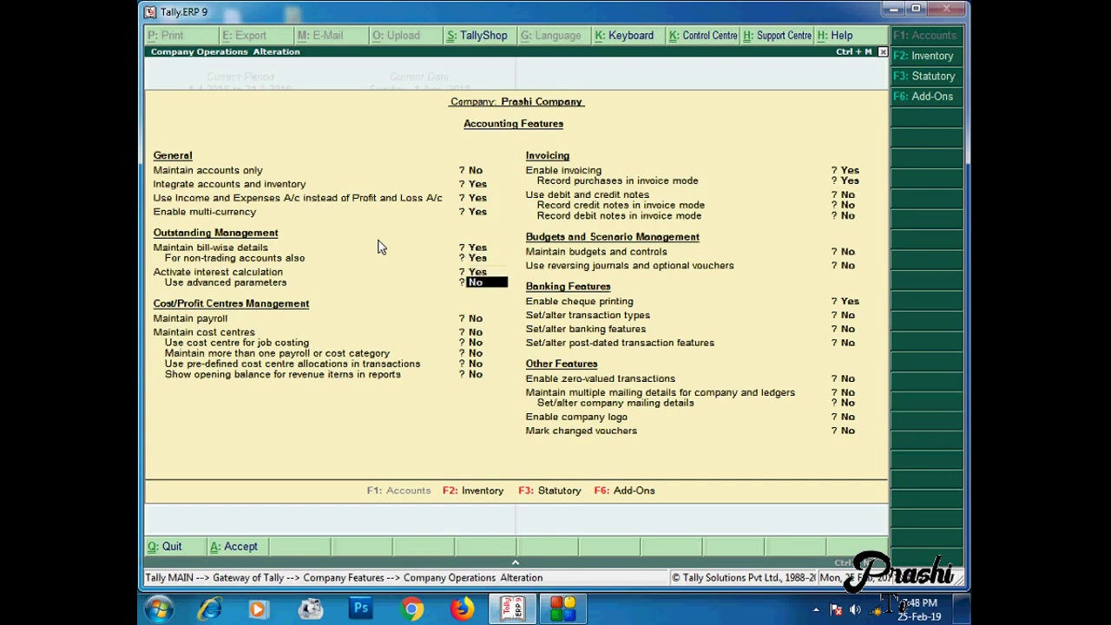
pyautogui.write('y')
pyautogui.press('Return')
pyautogui.write('y')
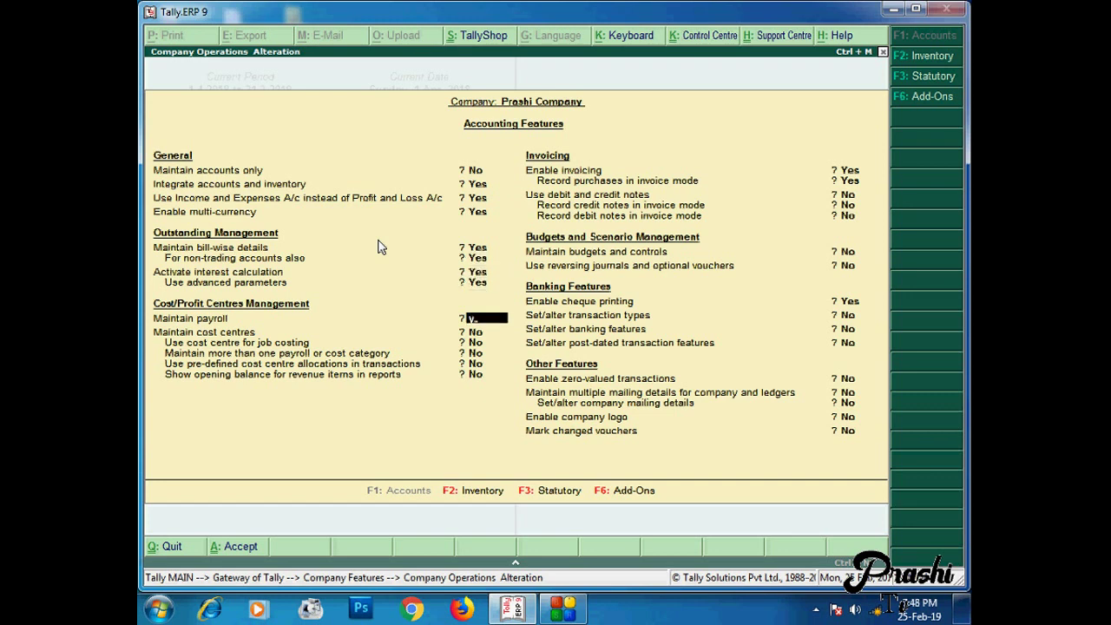
pyautogui.press('Return')
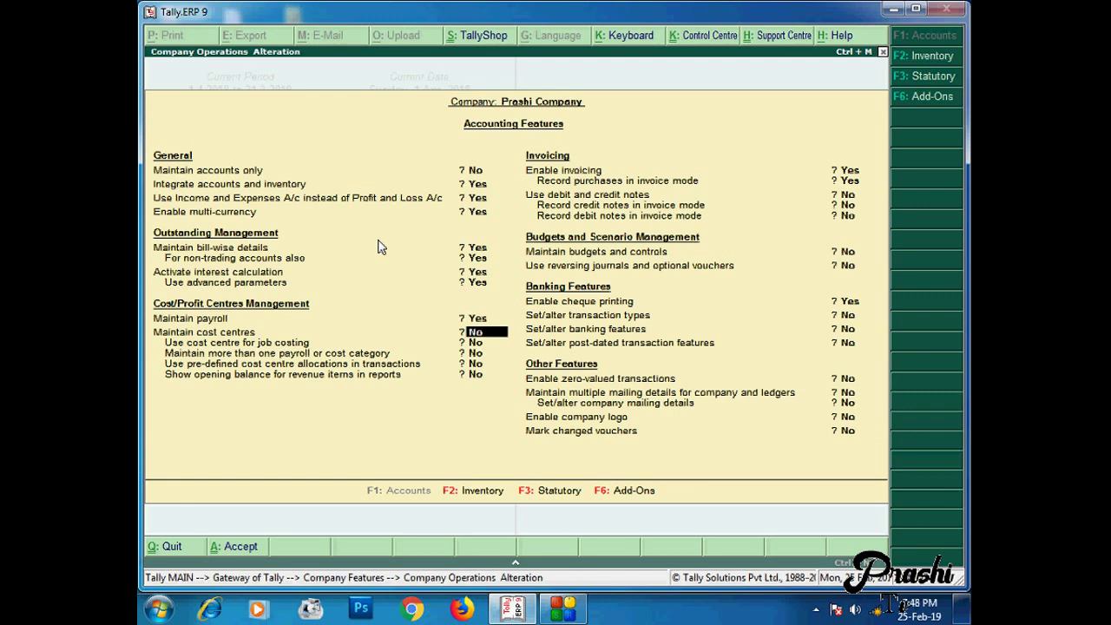
# Step: Enable cost centres with job costing, multiple cost categories and pre-defined allocations
pyautogui.write('y')
pyautogui.press('Return')
pyautogui.write('y')
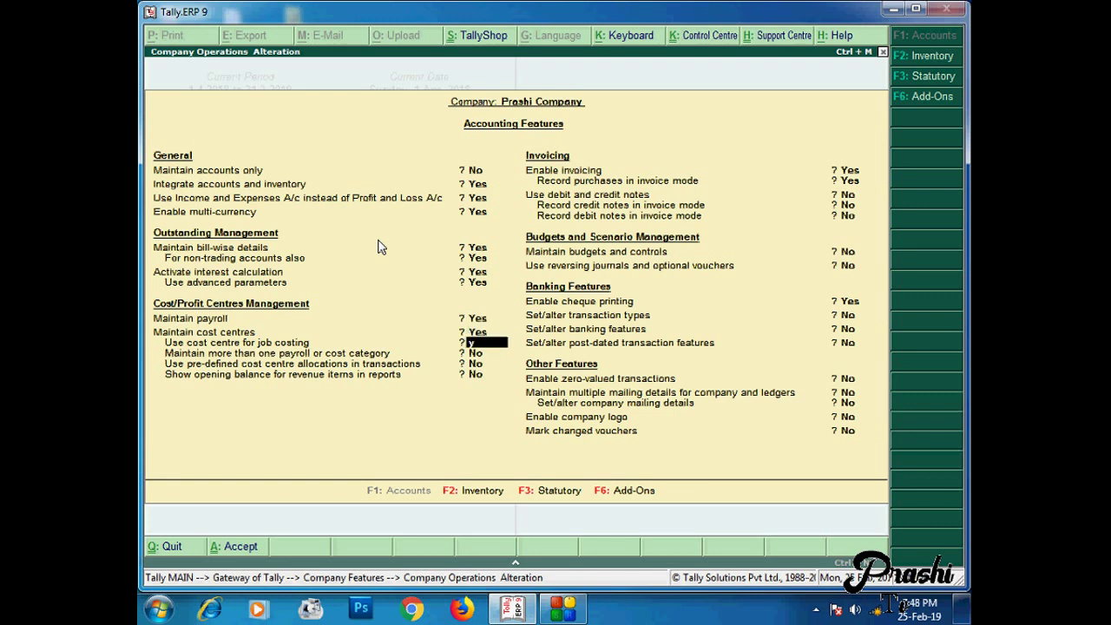
pyautogui.press('Return')
pyautogui.write('y')
pyautogui.press('Return')
pyautogui.write('y')
pyautogui.press('Return')
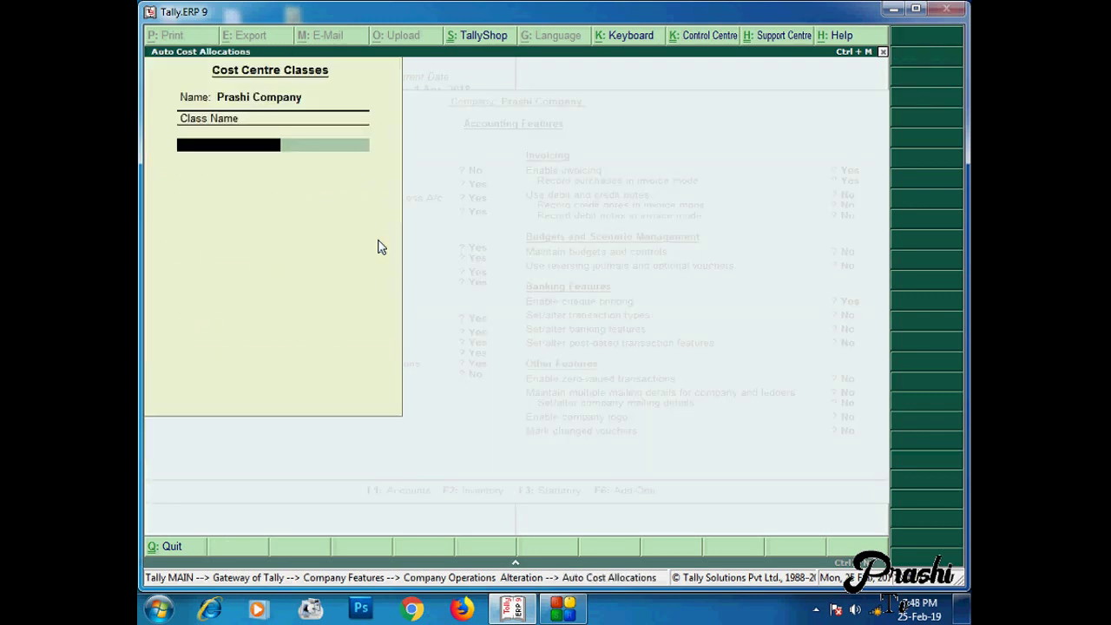
pyautogui.press('Return')
# Step: Enable debit and credit notes, recording both in invoice mode
pyautogui.press('Up')
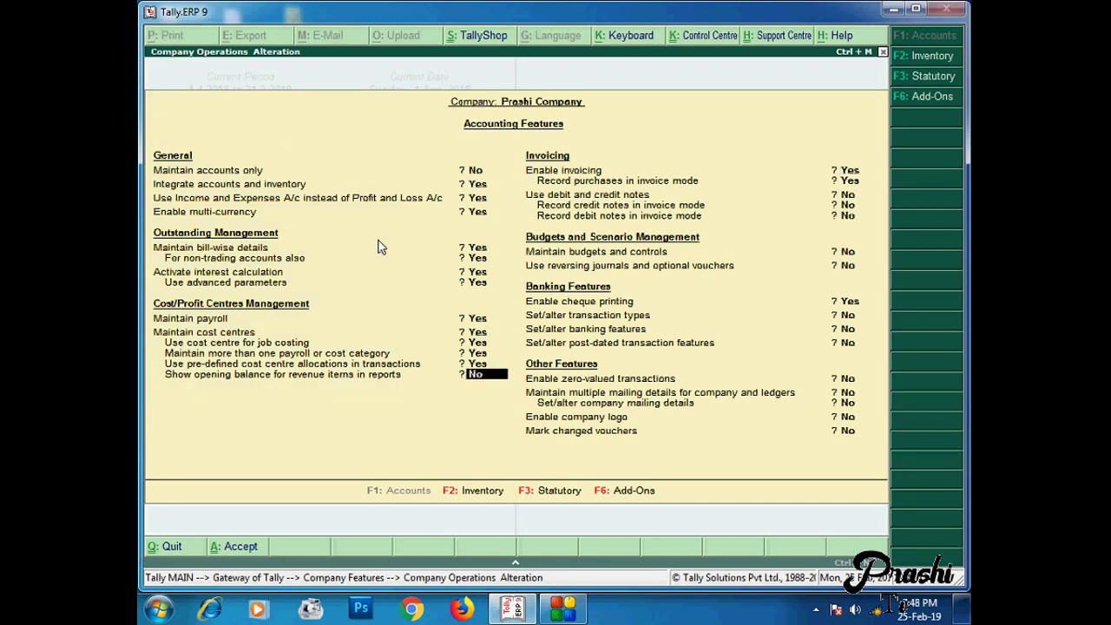
pyautogui.write('y')
pyautogui.press('Return')
pyautogui.write('y')
pyautogui.press('Return')
pyautogui.press('Return')
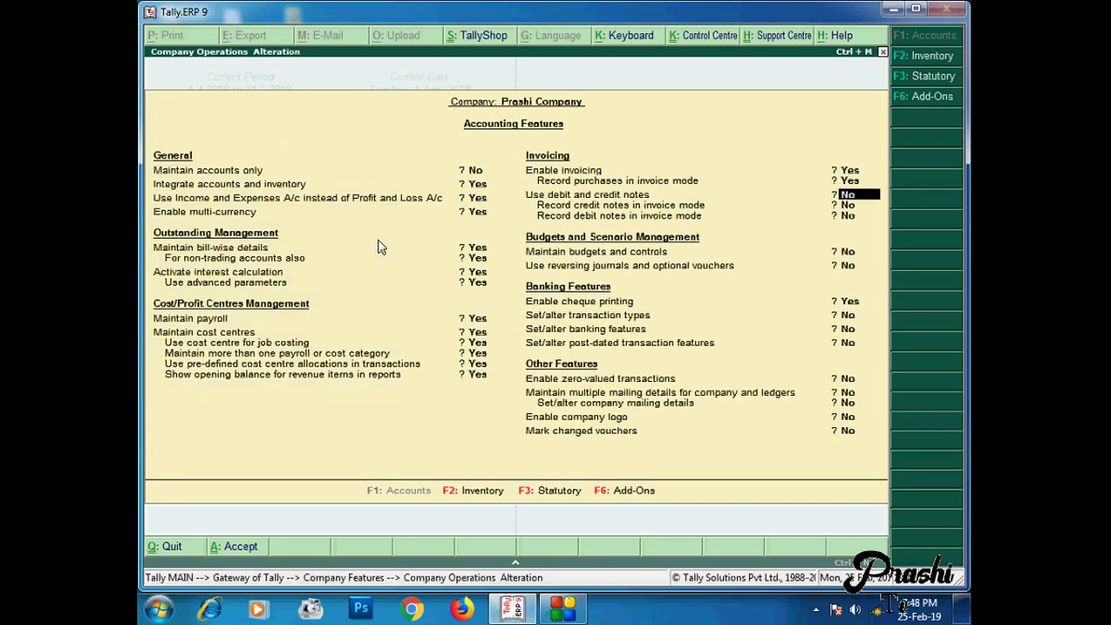
pyautogui.write('y')
pyautogui.press('Return')
pyautogui.write('y')
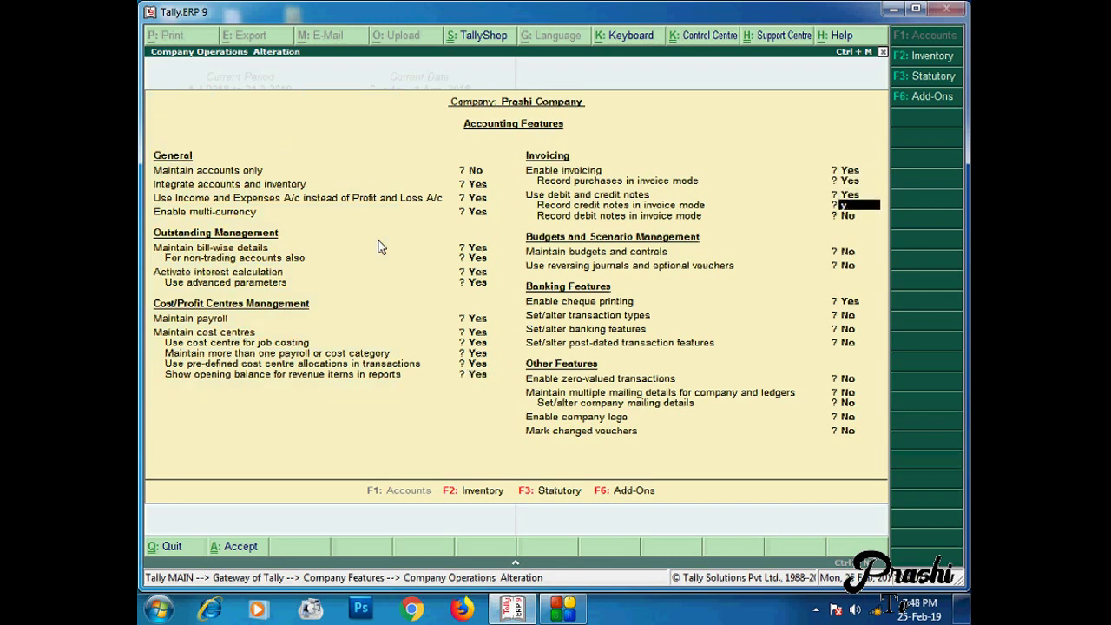
pyautogui.press('Return')
pyautogui.write('y')
pyautogui.press('Return')
# Step: Enable budgets, reversing journals and optional vouchers, cheque printing, and Set/alter transaction types
pyautogui.write('y')
pyautogui.press('Return')
pyautogui.write('y')
pyautogui.press('Return')
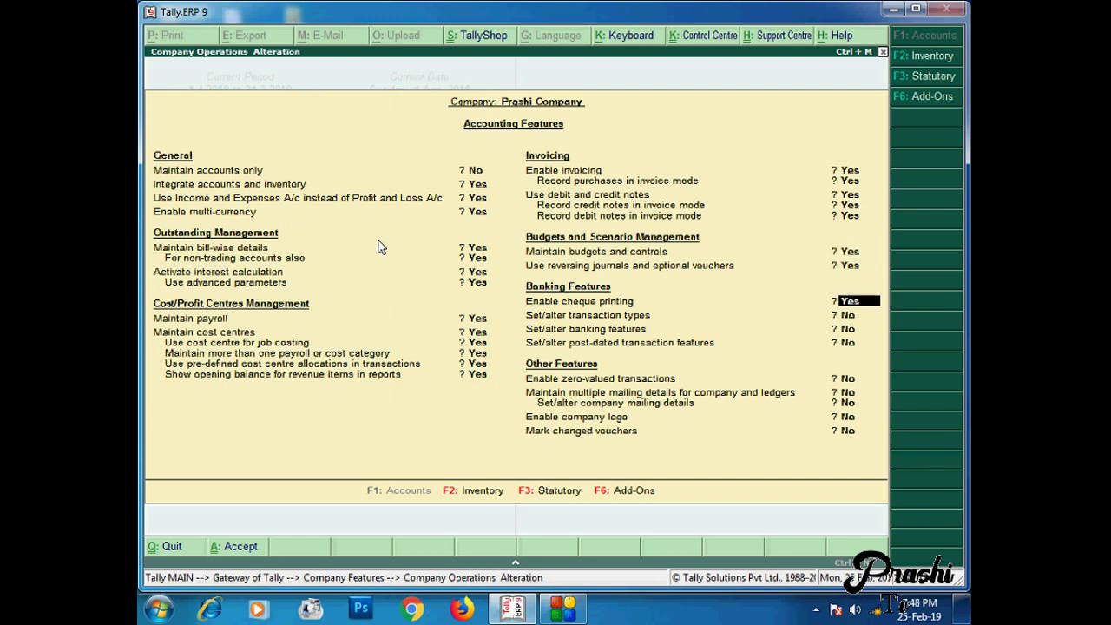
pyautogui.write('y')
pyautogui.press('Return')
pyautogui.write('y')
pyautogui.press('Return')
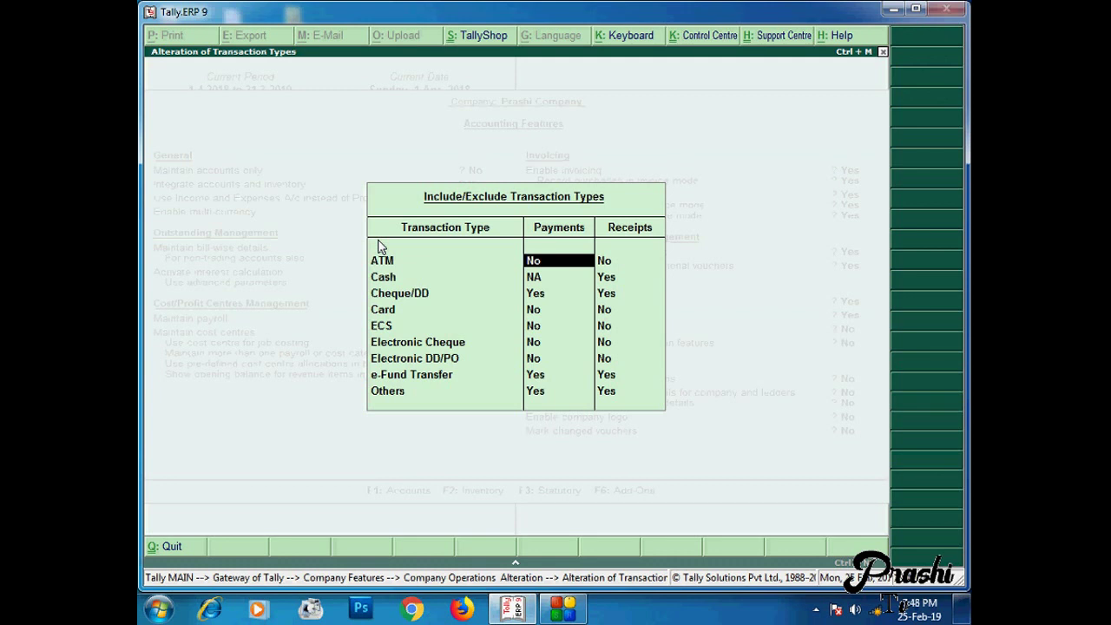
# Step: Include the ATM, Cash receipts and Card transaction types for payments and receipts
pyautogui.press('Return')
pyautogui.press('Return')
pyautogui.press('Return')
pyautogui.press('Return')
pyautogui.press('Return')
pyautogui.press('Return')
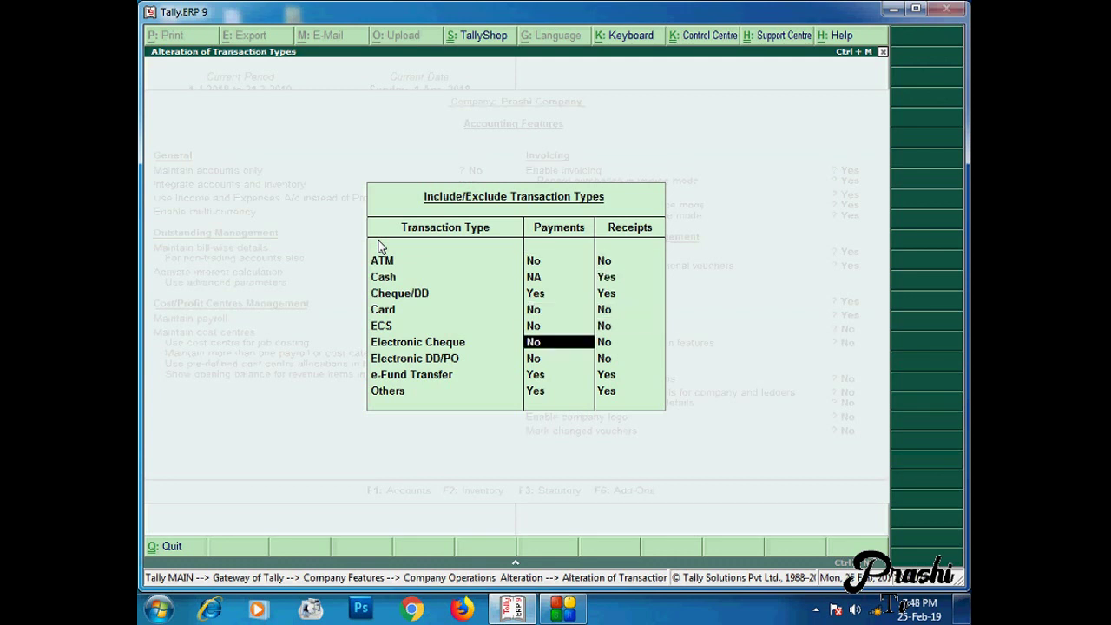
pyautogui.press('BackSpace')
pyautogui.press('BackSpace')
pyautogui.press('BackSpace')
pyautogui.press('BackSpace')
pyautogui.press('BackSpace')
pyautogui.press('BackSpace')
pyautogui.press('BackSpace')
pyautogui.press('BackSpace')
pyautogui.press('BackSpace')
pyautogui.press('BackSpace')
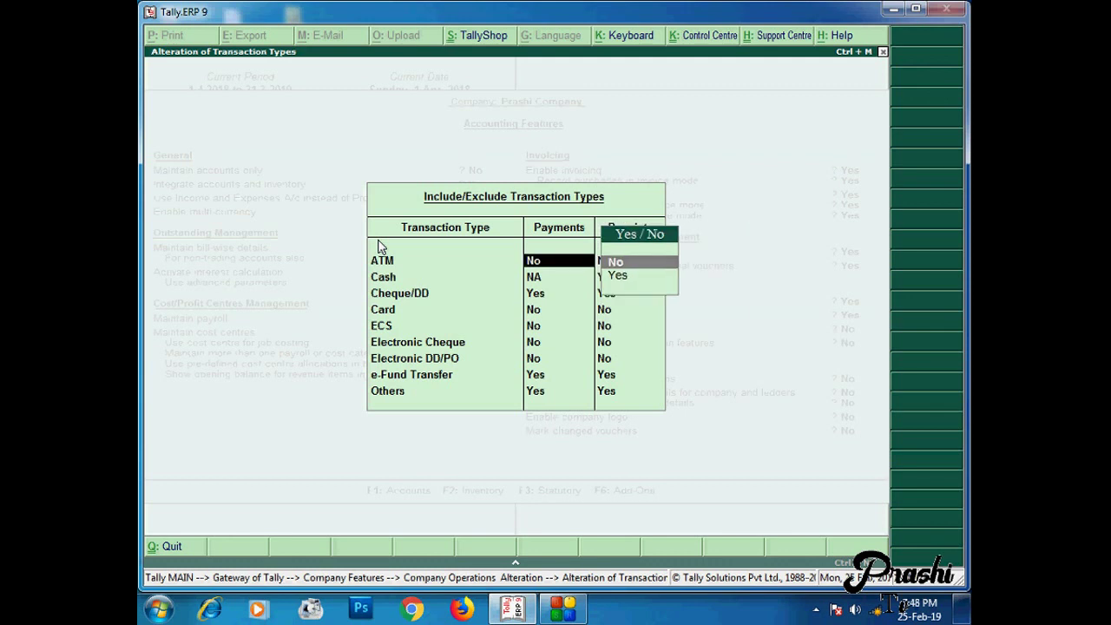
pyautogui.write('y')
pyautogui.press('Return')
pyautogui.write('y')
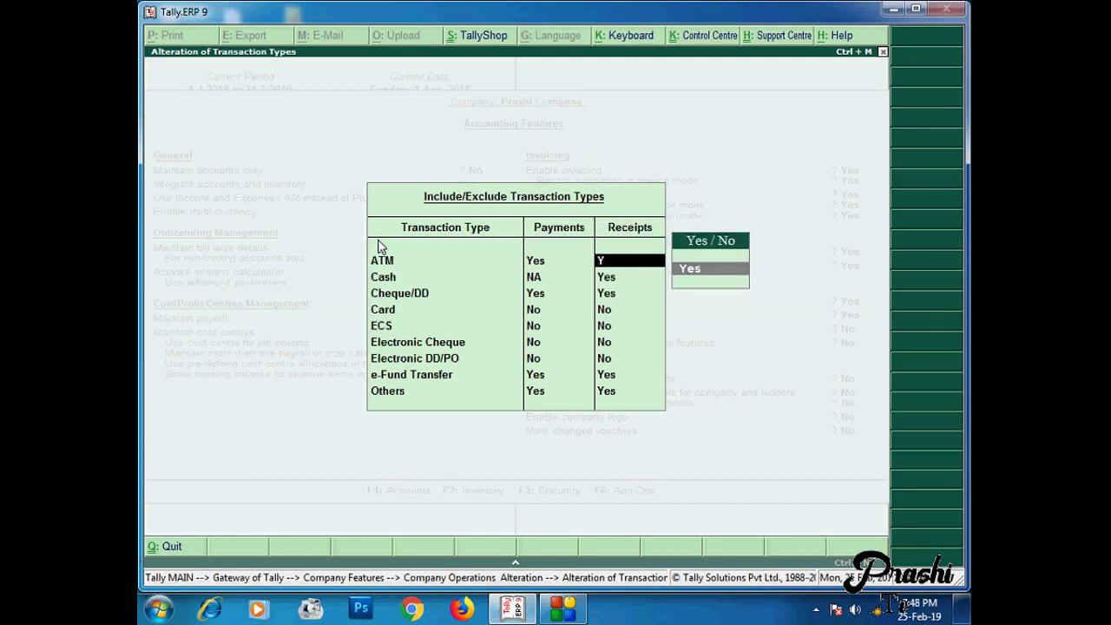
pyautogui.press('Return')
pyautogui.write('y')
pyautogui.press('Return')
pyautogui.press('Return')
pyautogui.press('Return')
pyautogui.write('y')
pyautogui.press('Return')
pyautogui.write('y')
pyautogui.press('Return')
# Step: Include ECS, Electronic Cheque and Electronic DD/PO types for payments and receipts, past Others
pyautogui.write('y')
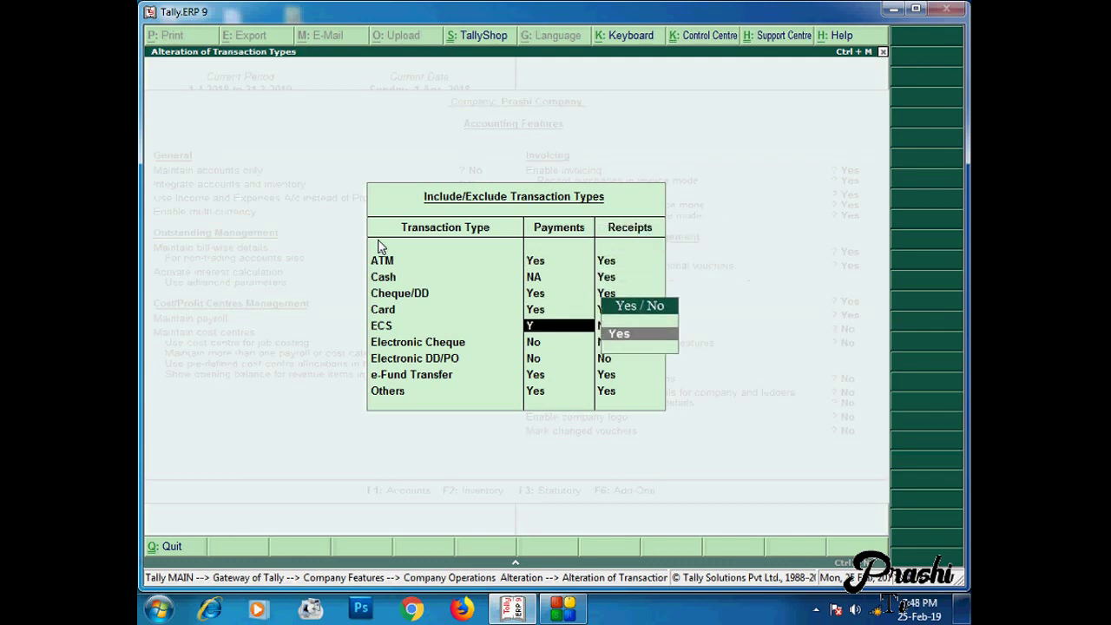
pyautogui.press('Return')
pyautogui.write('y')
pyautogui.press('Return')
pyautogui.write('y')
pyautogui.press('Return')
pyautogui.write('y')
pyautogui.press('Return')
pyautogui.write('y')
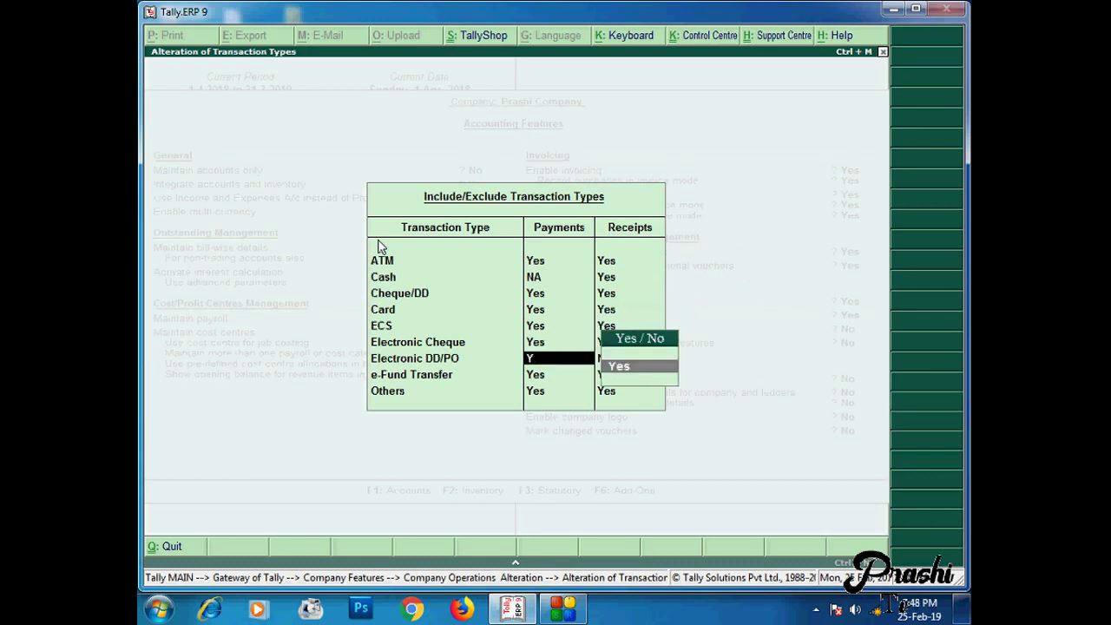
pyautogui.press('Return')
pyautogui.write('y')
pyautogui.press('Return')
pyautogui.press('Return')
pyautogui.write('y')
pyautogui.press('Return')
pyautogui.press('Return')
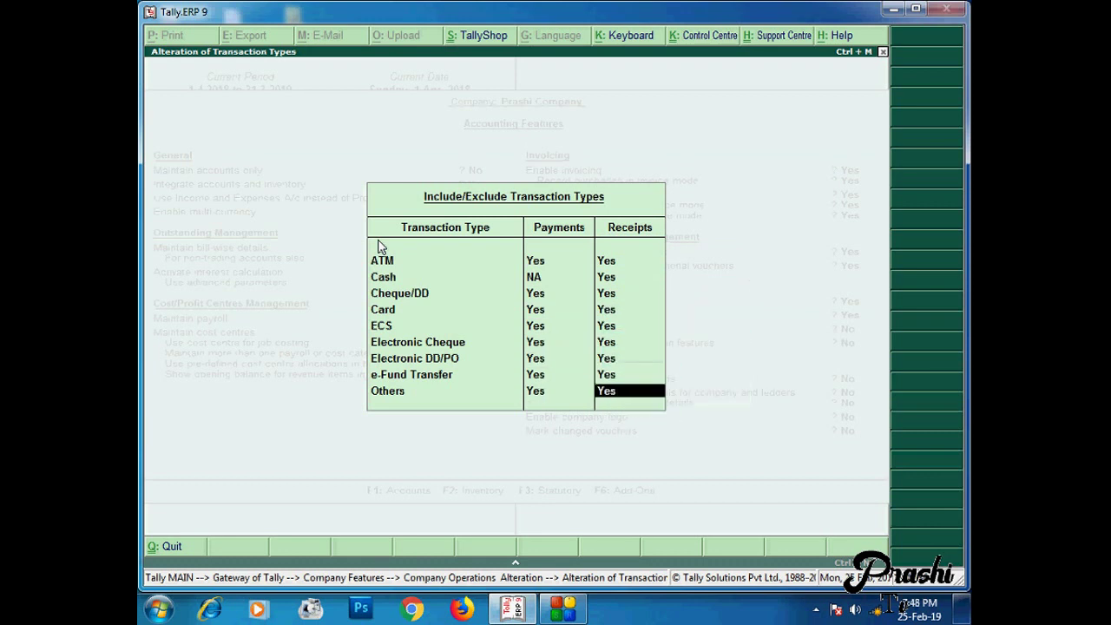
pyautogui.press('Return')
pyautogui.press('Return')
# Step: Turn on banking features with beneficiary code enabled and cost-centre bank details off
pyautogui.press('Up')
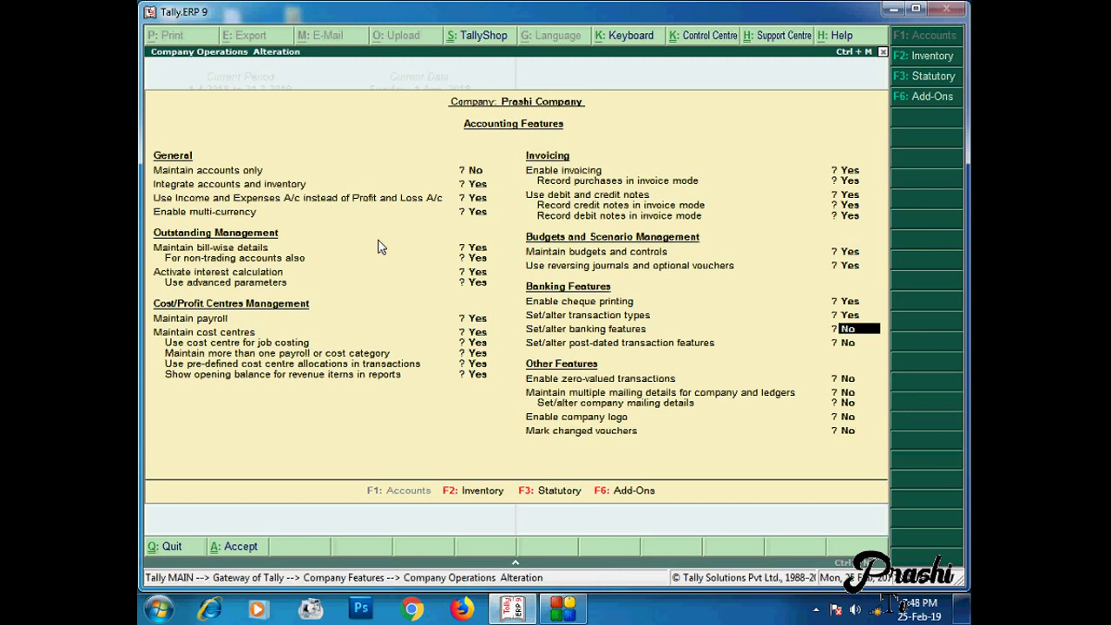
pyautogui.write('y')
pyautogui.press('Return')
pyautogui.write('y')
pyautogui.press('Return')
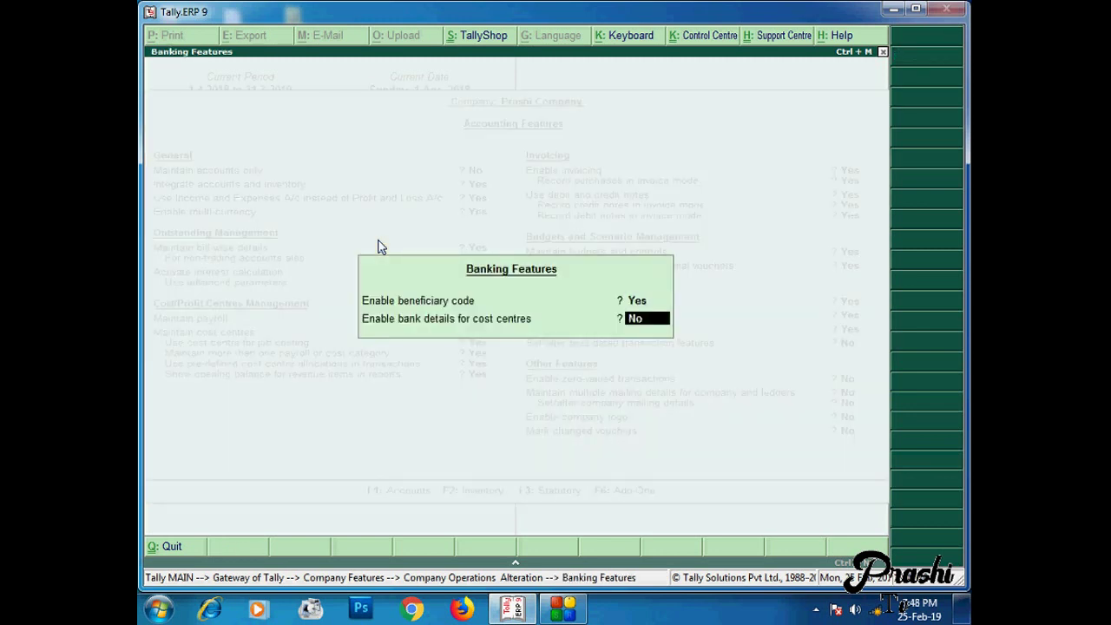
pyautogui.press('Return')
pyautogui.write('y')
# Step: Enable post-dated transactions, zero-valued transactions and multiple mailing details
pyautogui.press('Return')
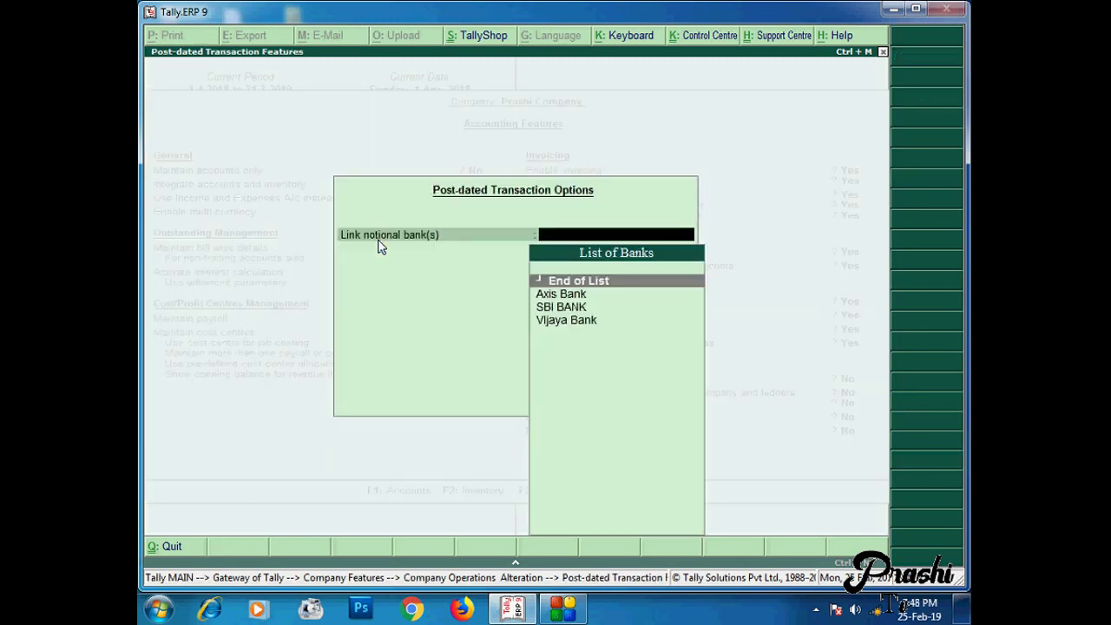
pyautogui.press('Return')
pyautogui.write('y')
pyautogui.press('Return')
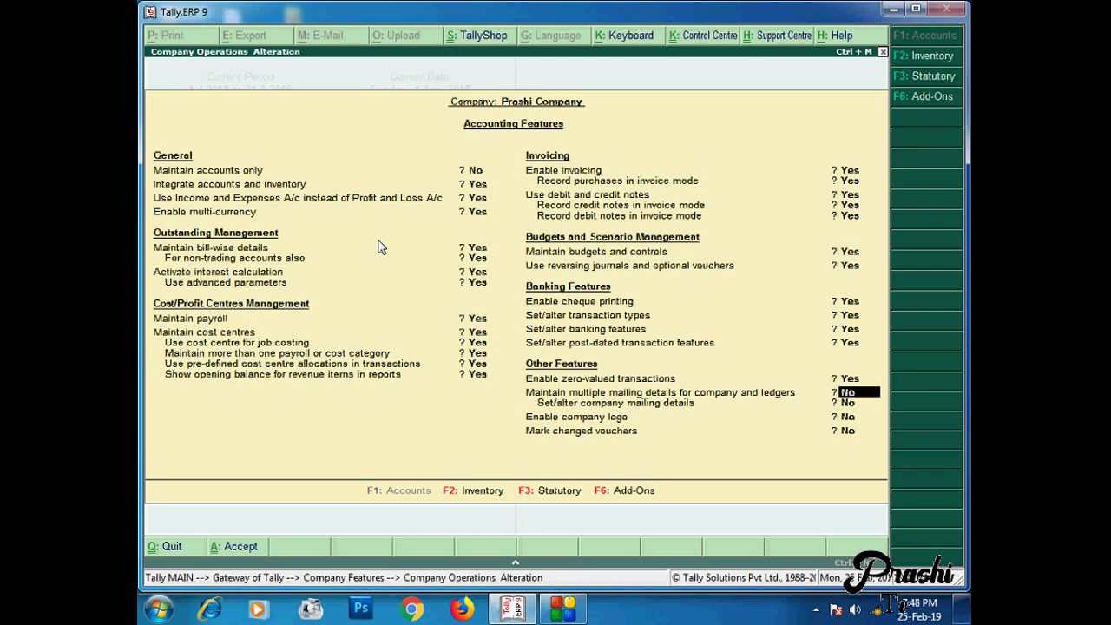
pyautogui.write('y')
pyautogui.press('Return')
pyautogui.write('y')
# Step: Review the company's Primary mailing address, accept the features and return to Gateway of Tally
pyautogui.press('Return')
pyautogui.press('Return')
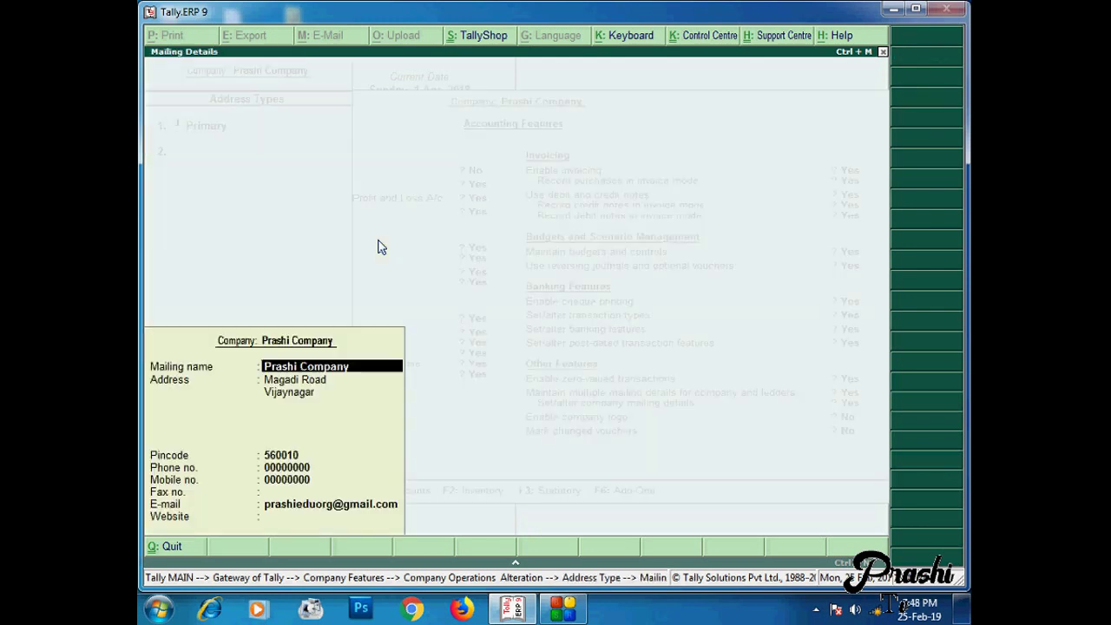
pyautogui.press('Return')
pyautogui.press('Return')
pyautogui.press('Return')
pyautogui.press('Return')
pyautogui.press('Return')
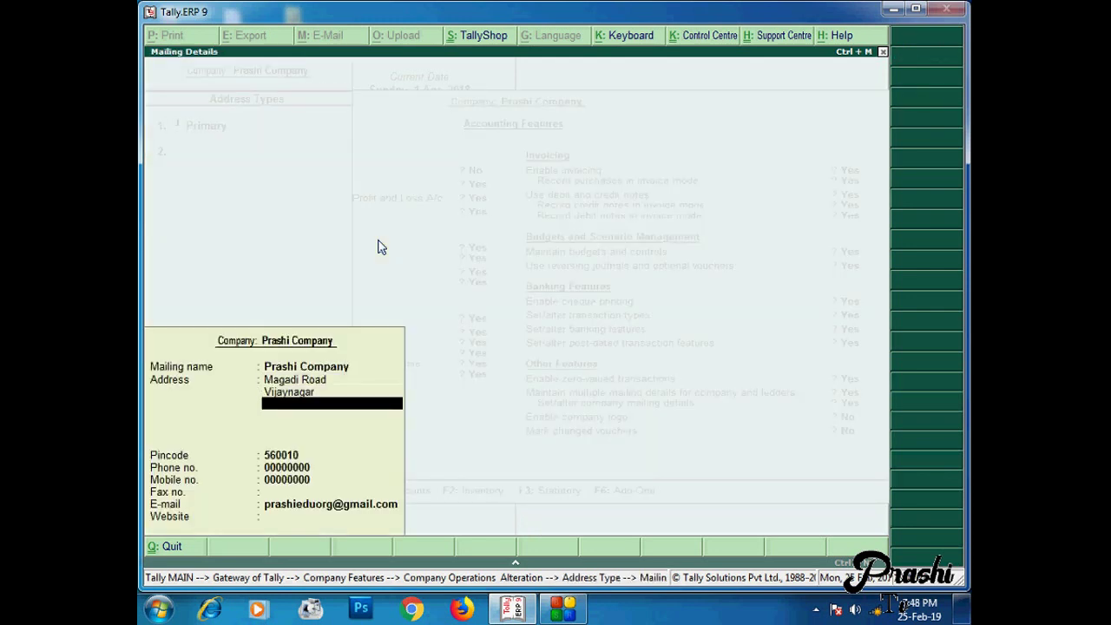
pyautogui.press('Return')
pyautogui.press('Return')
pyautogui.press('Return')
pyautogui.press('Return')
pyautogui.press('Return')
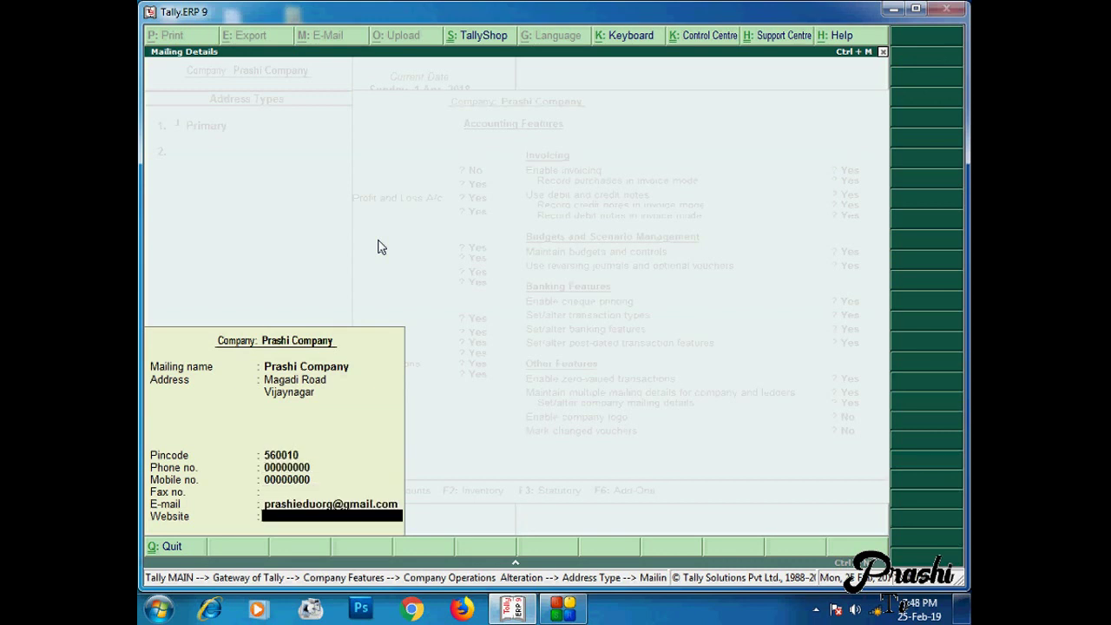
pyautogui.press('Return')
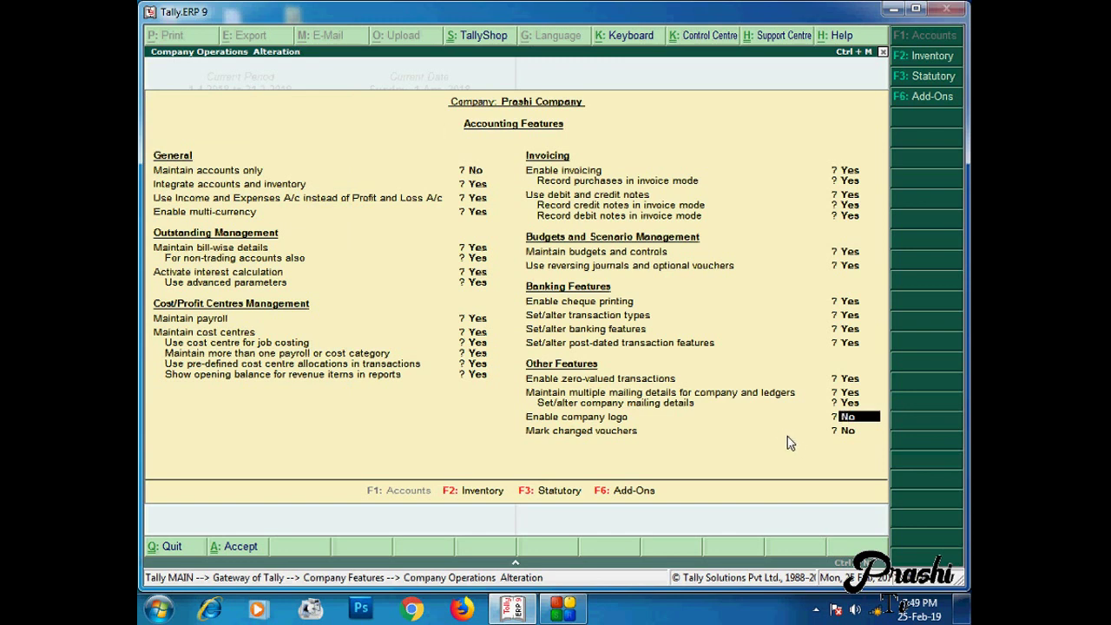
pyautogui.press('Return')
pyautogui.press('Return')
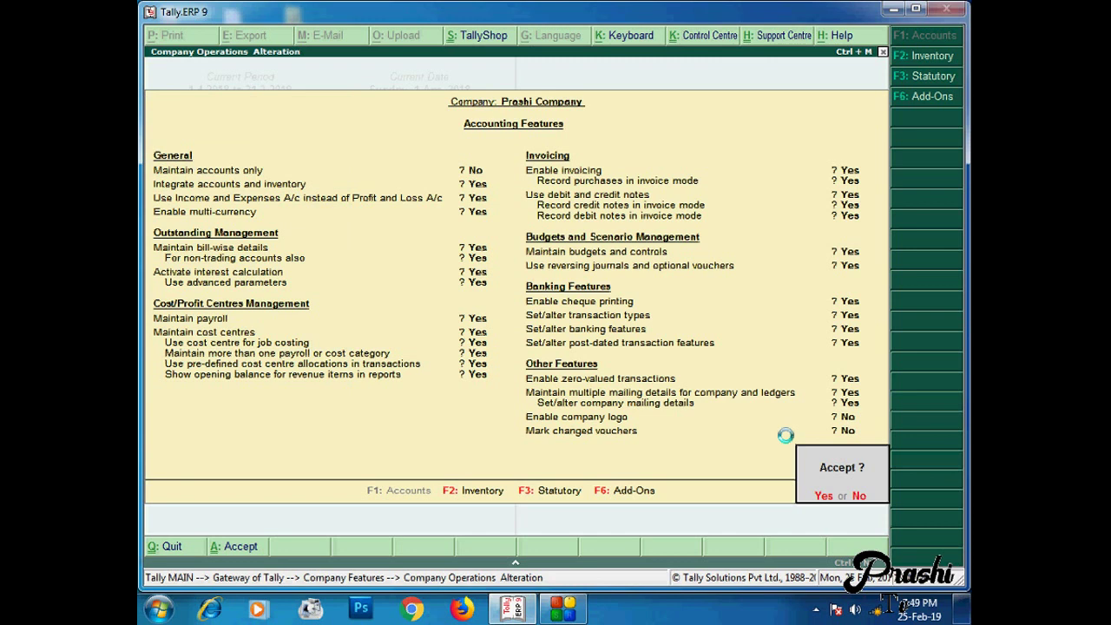
pyautogui.press('Return')
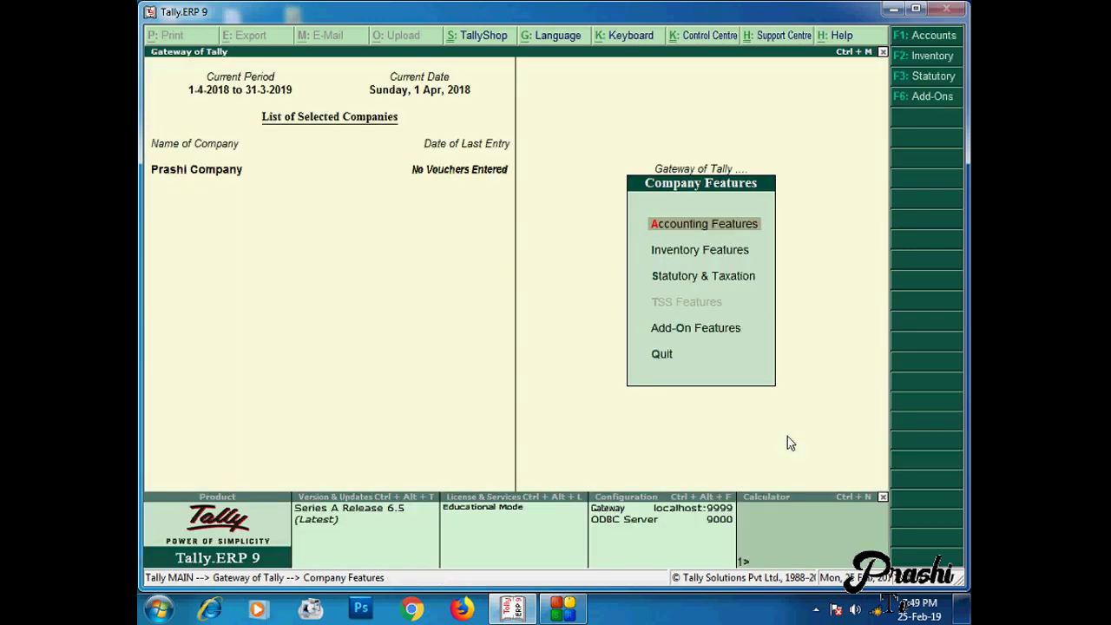
pyautogui.press('Escape')
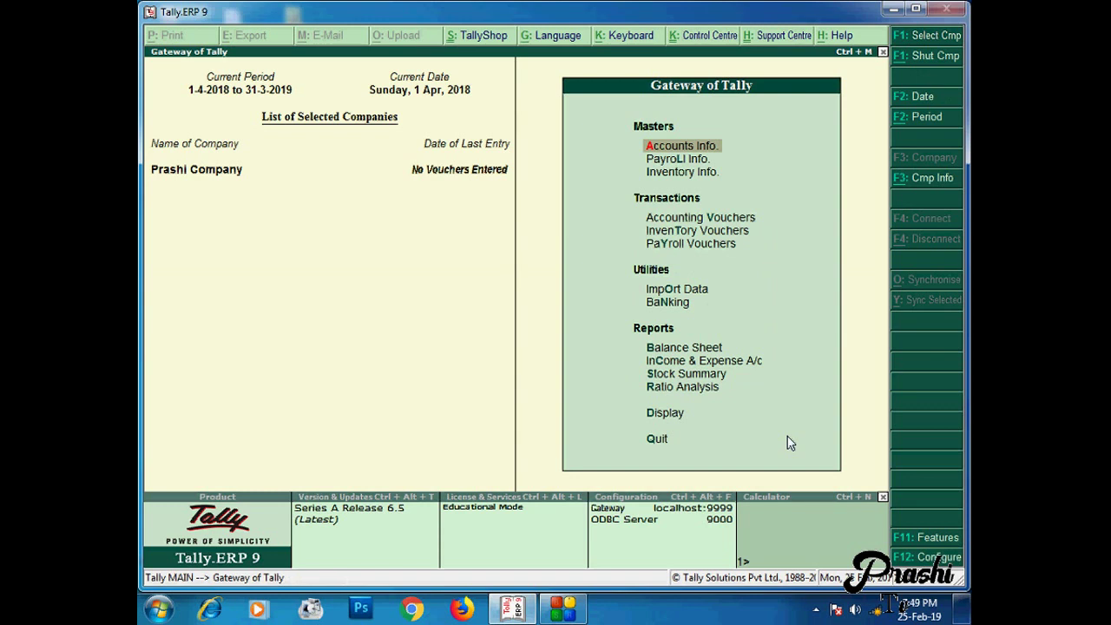
pyautogui.press('Down')
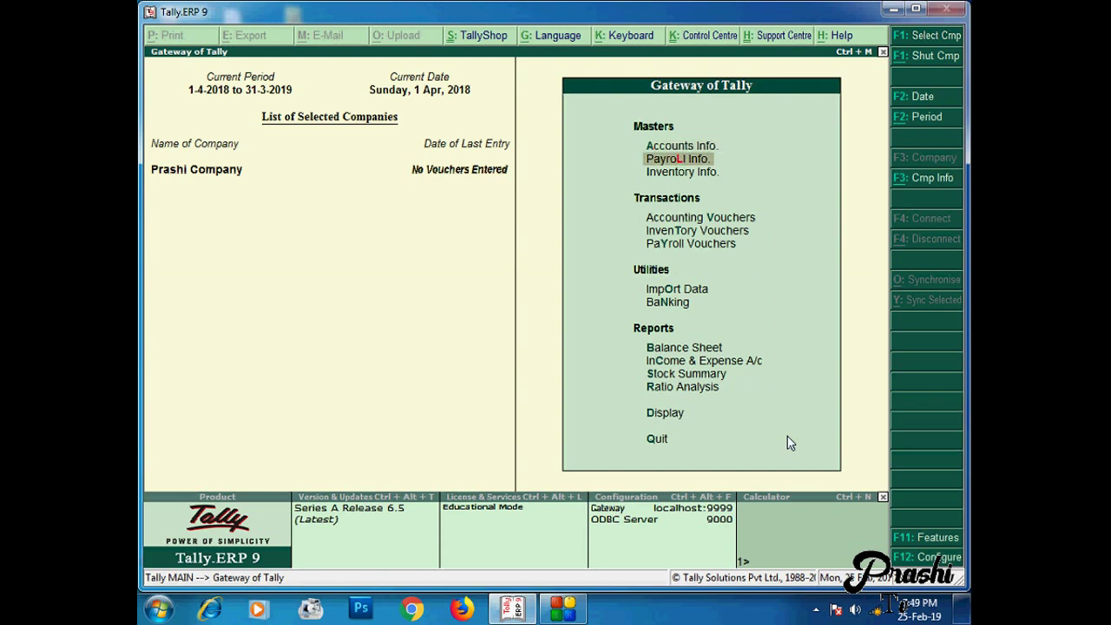
pyautogui.press('Down')
pyautogui.press('Down')
pyautogui.press('Down')
pyautogui.press('Down')
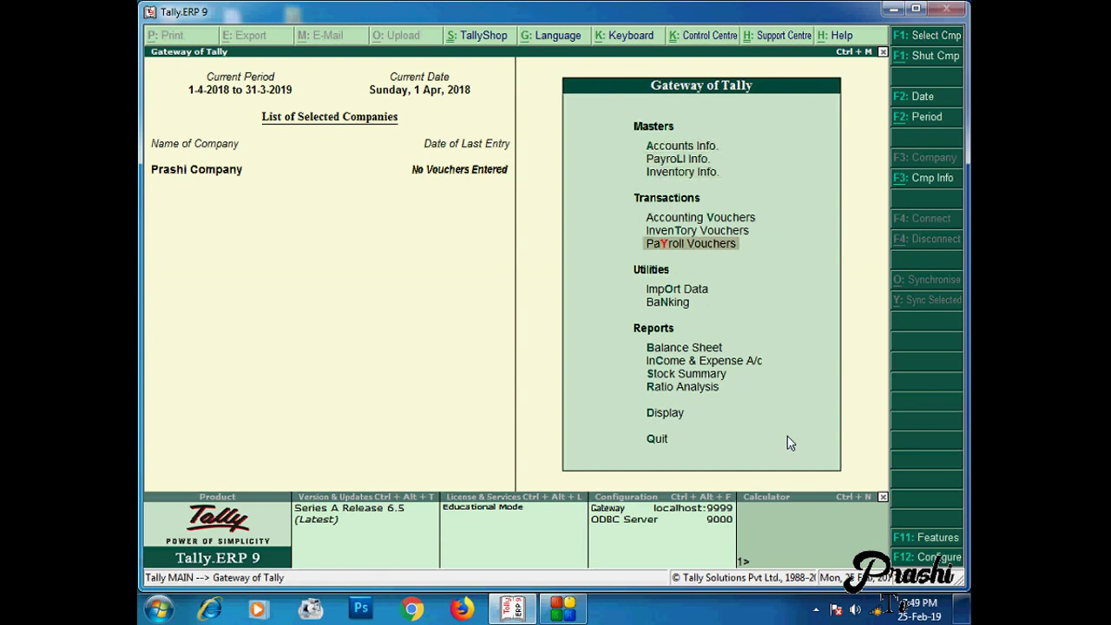
pyautogui.press('Up')
pyautogui.press('Up')
pyautogui.press('Up')
pyautogui.press('Up')
pyautogui.press('Up')
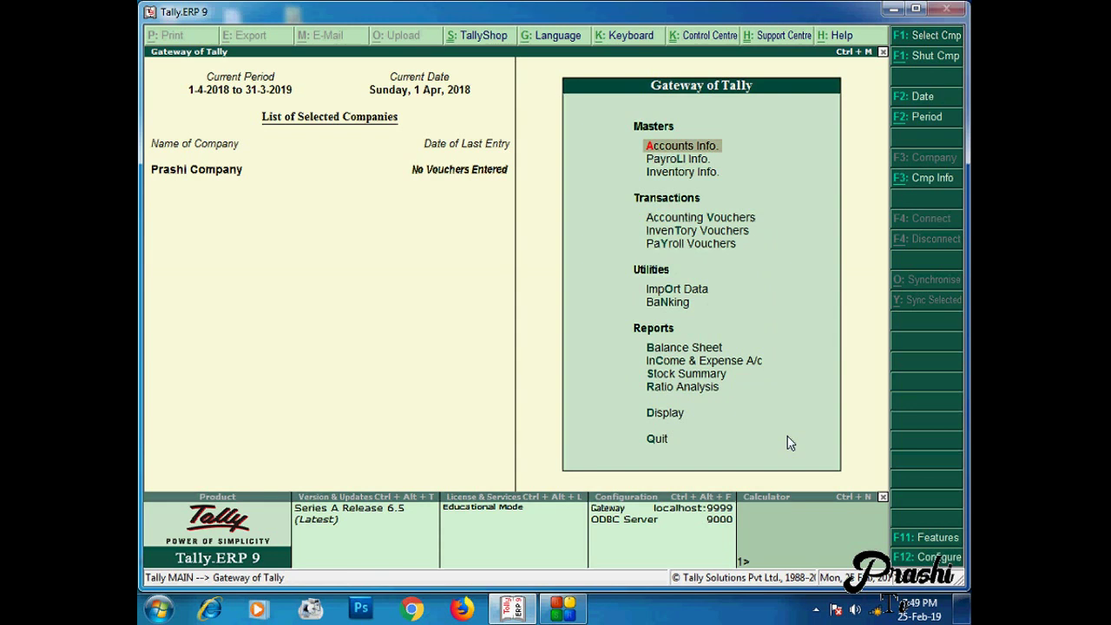
pyautogui.press('Return')
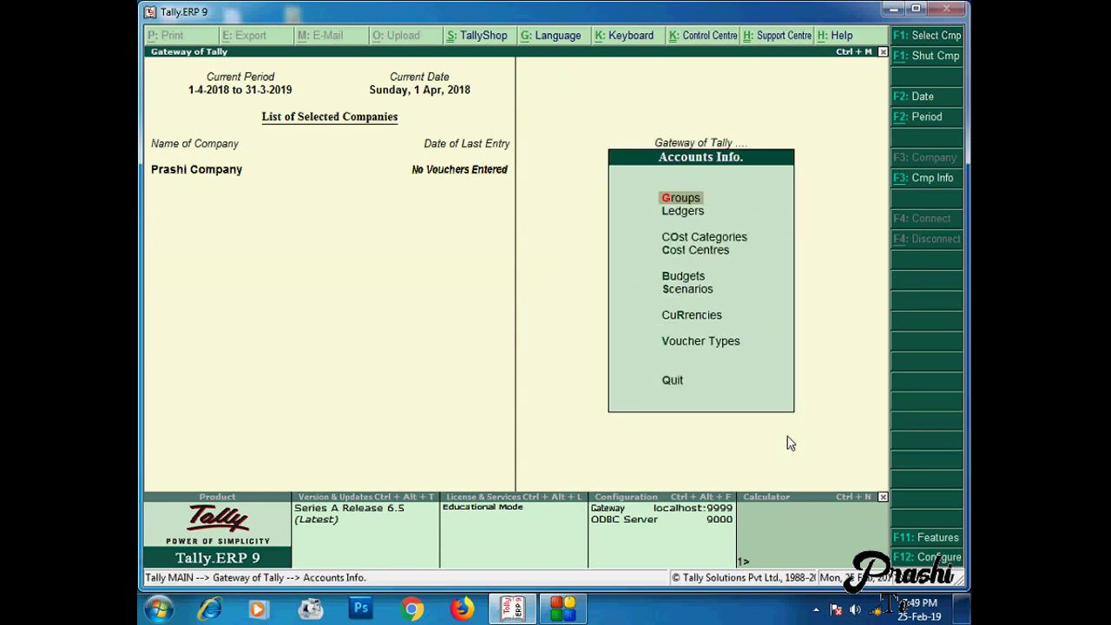
pyautogui.press('Down')
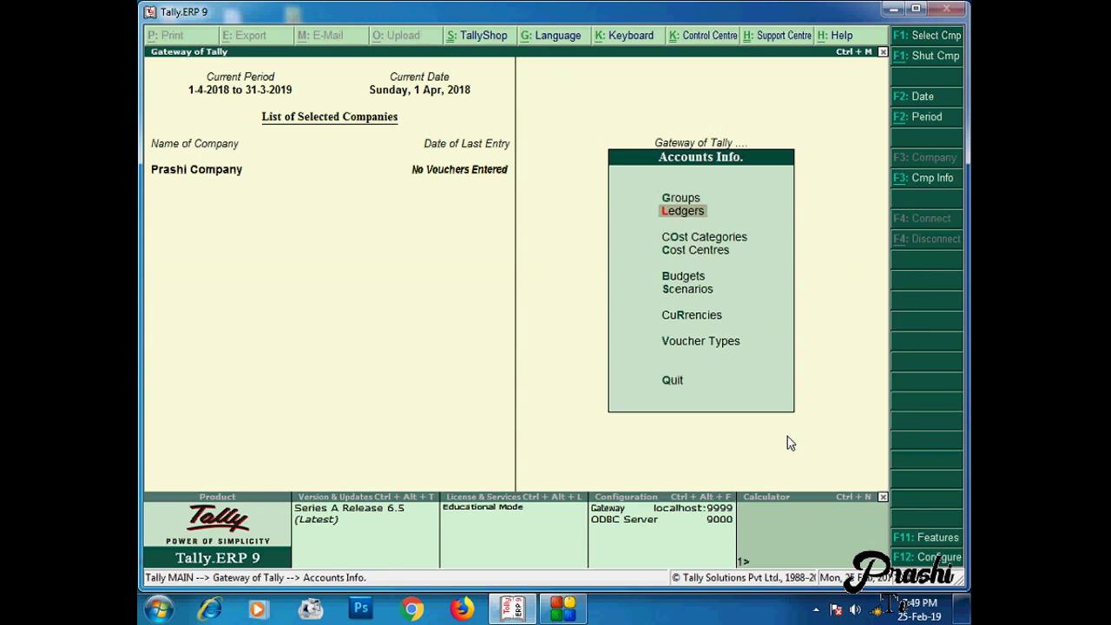
pyautogui.press('Down')
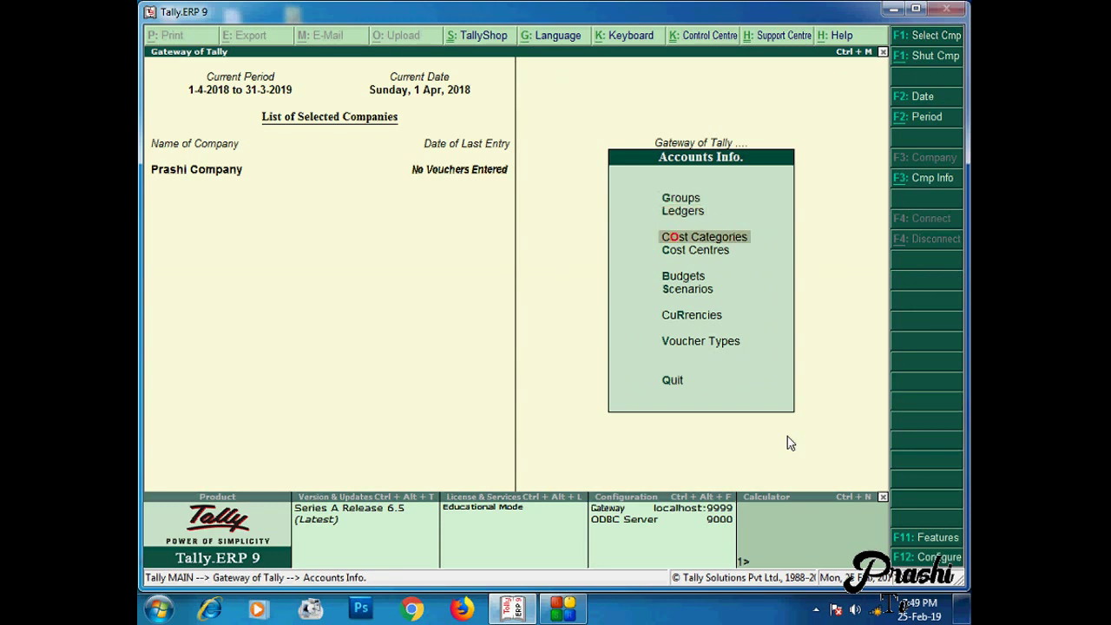
pyautogui.press('Down')
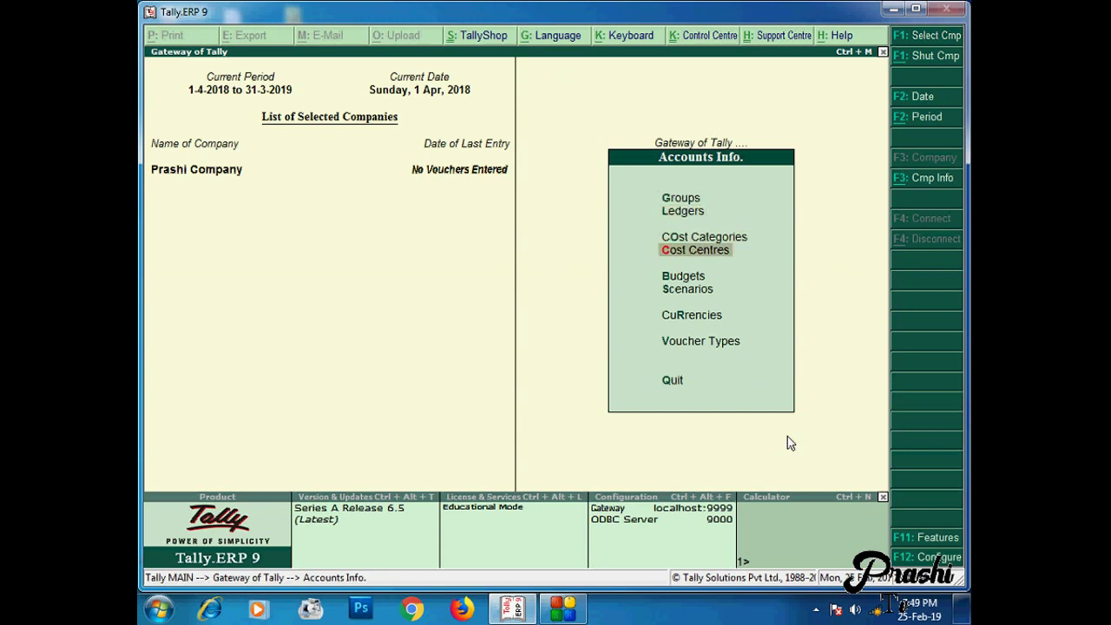
pyautogui.press('Down')
pyautogui.press('Down')
pyautogui.press('Down')
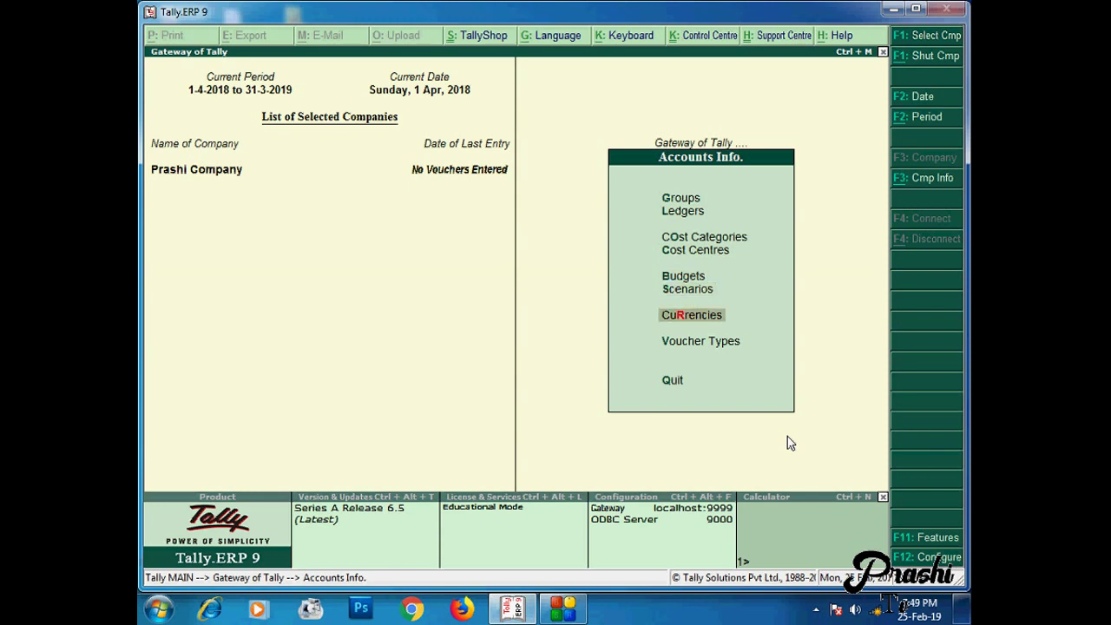
pyautogui.press('Escape')
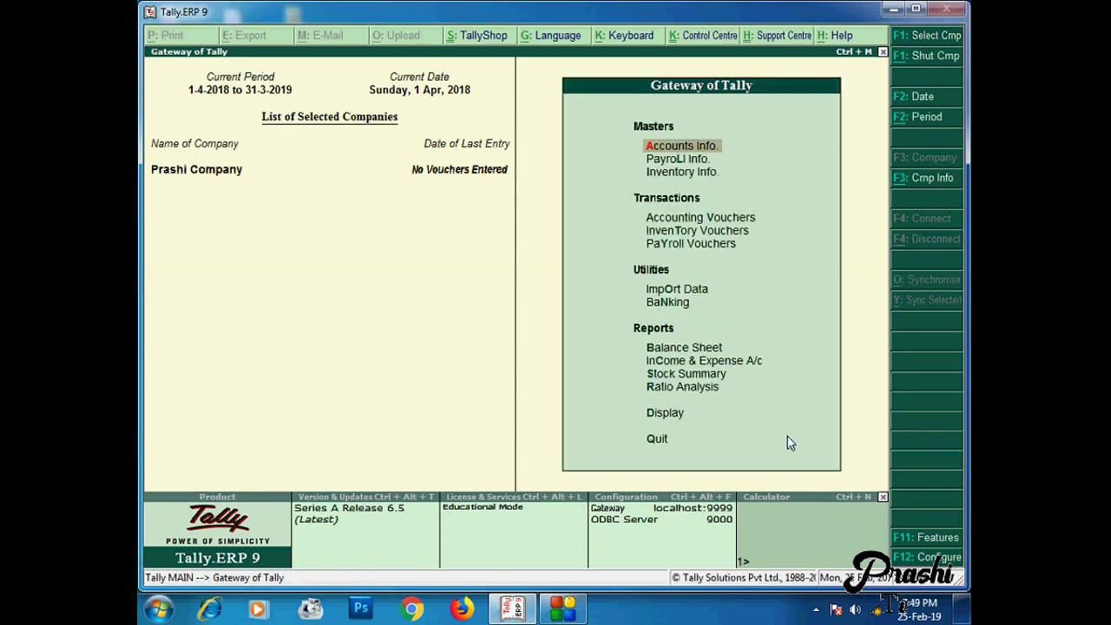
pyautogui.press('Down')
# Step: Review the Payroll Info and Inventory Info masters menus, then go to Accounting Vouchers
pyautogui.press('Return')
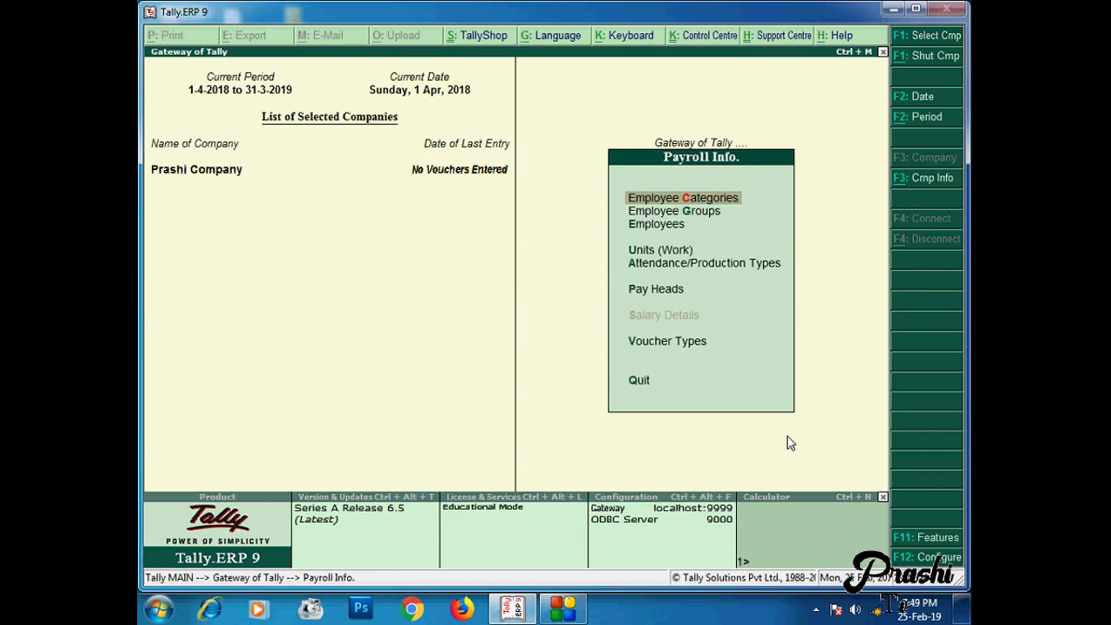
pyautogui.press('Escape')
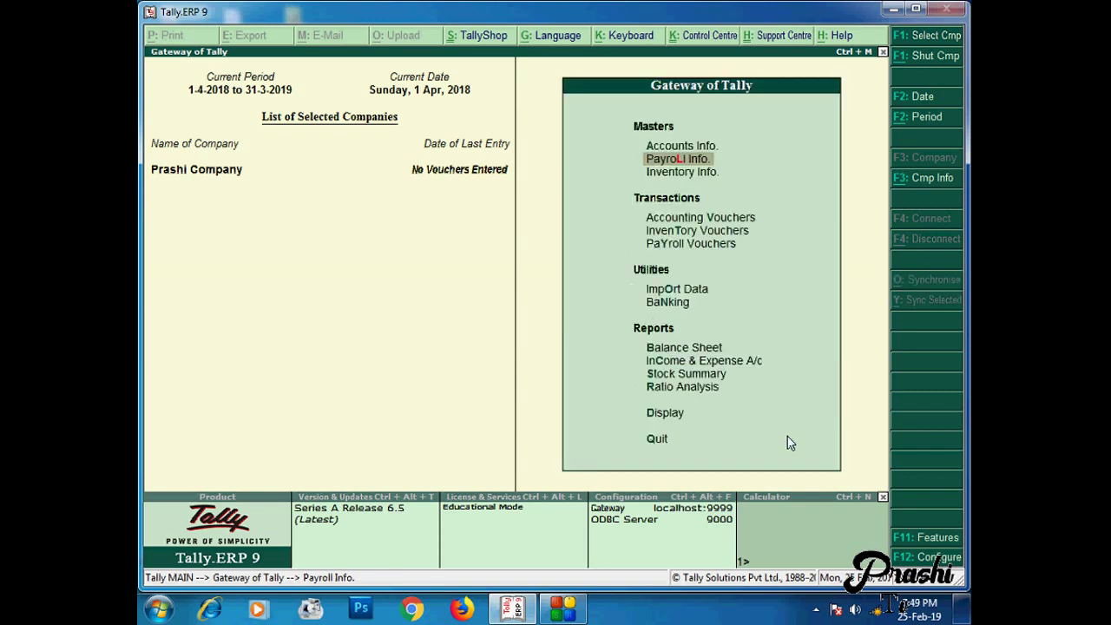
pyautogui.press('Down')
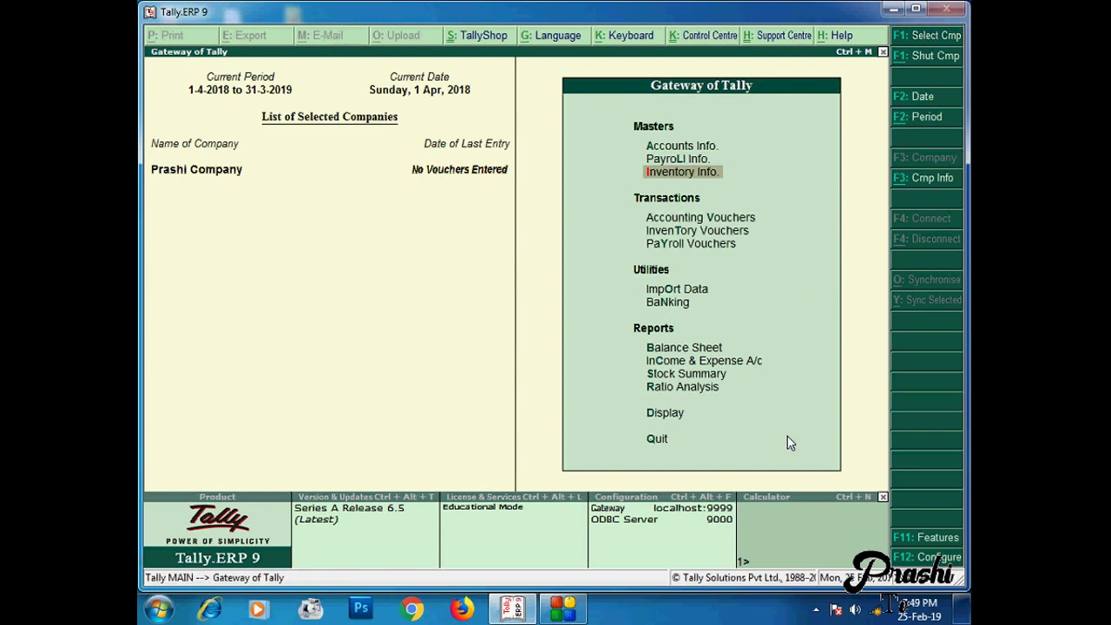
pyautogui.press('Return')
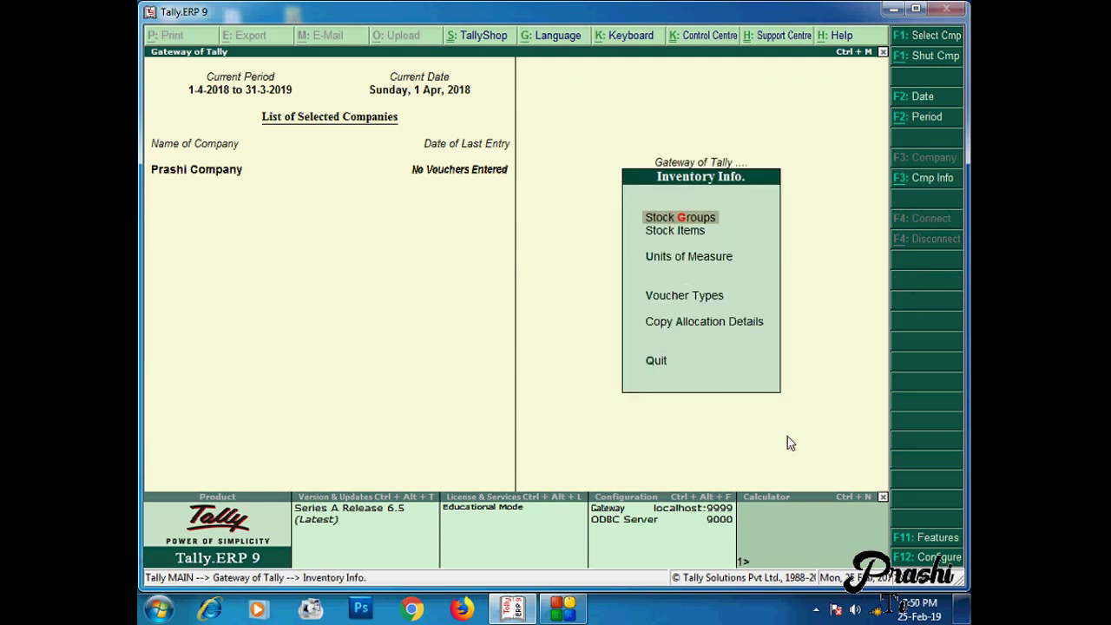
pyautogui.press('Escape')
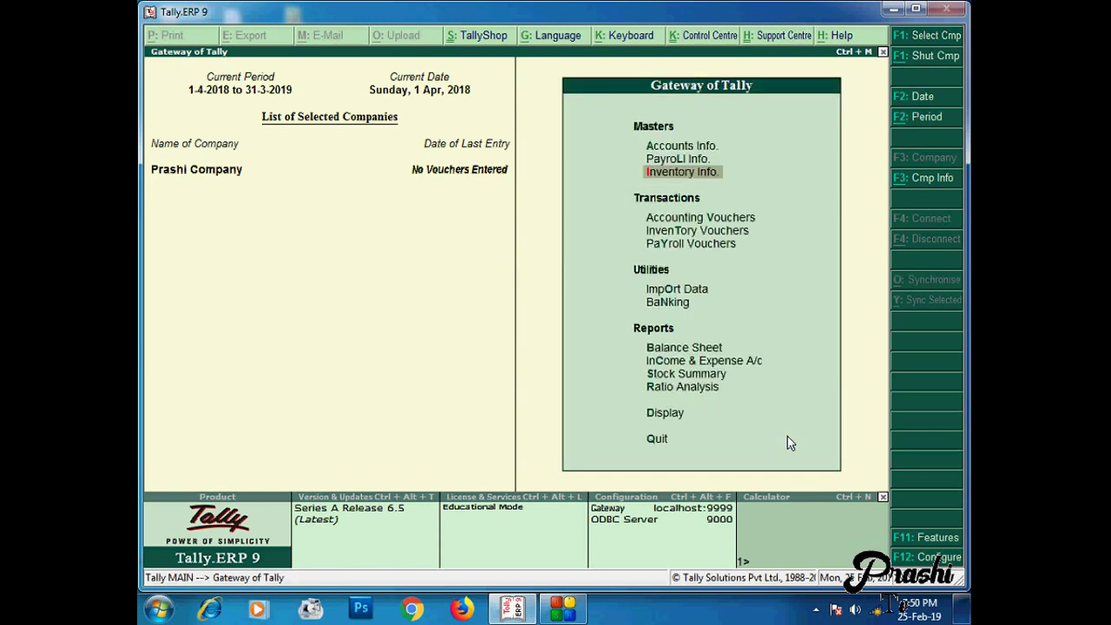
pyautogui.press('Down')
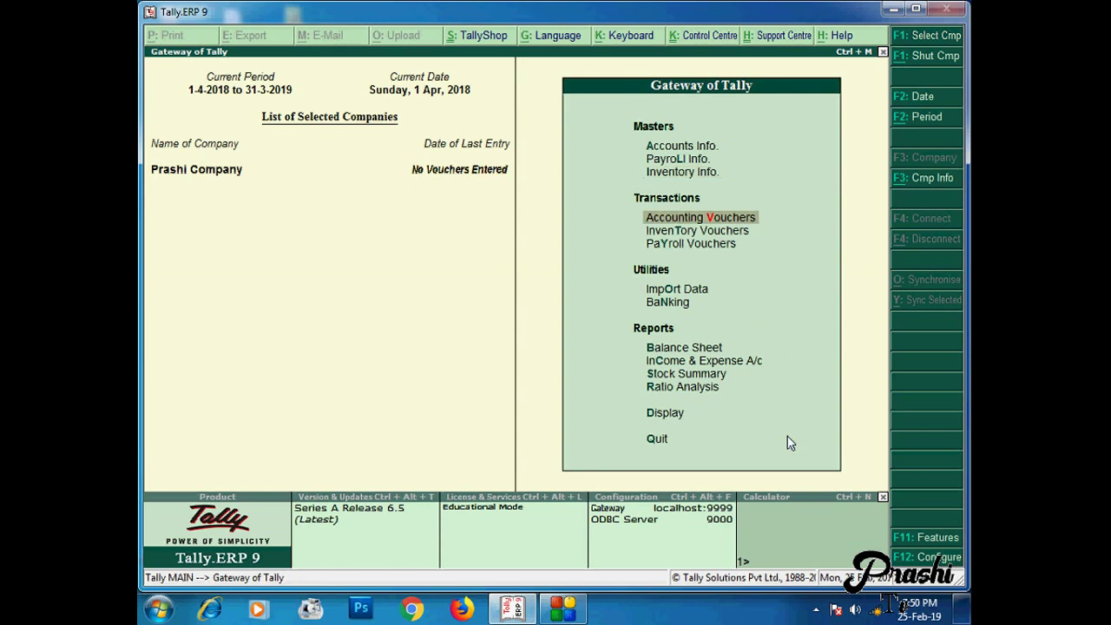
pyautogui.press('Return')
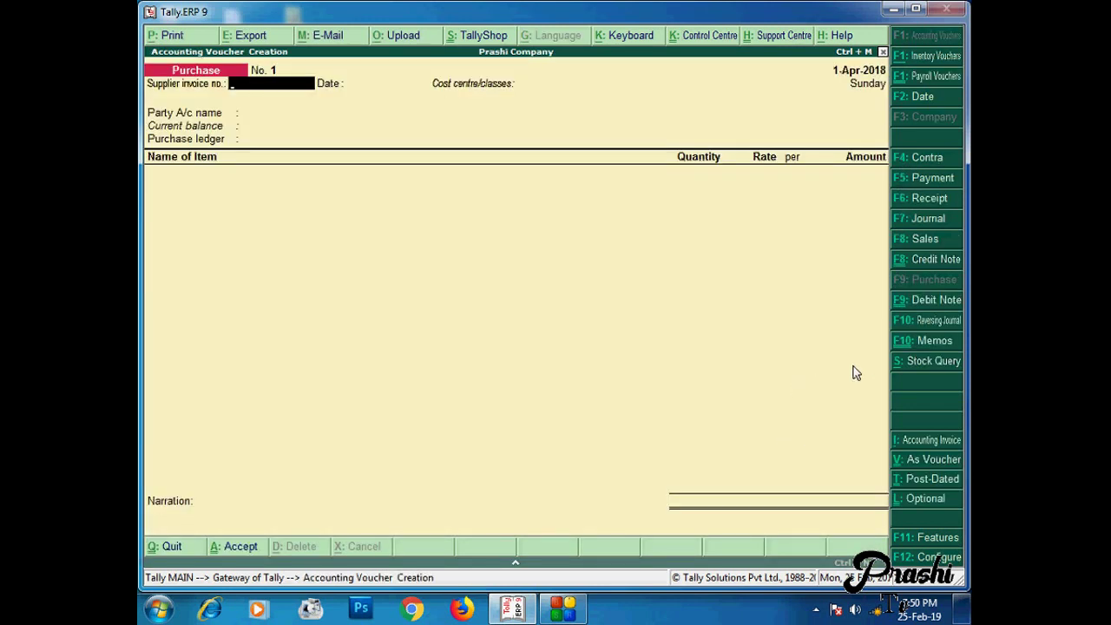
# Step: Switch to a Debit Note voucher, quit without saving, and open F11 Features
pyautogui.click(927, 304)
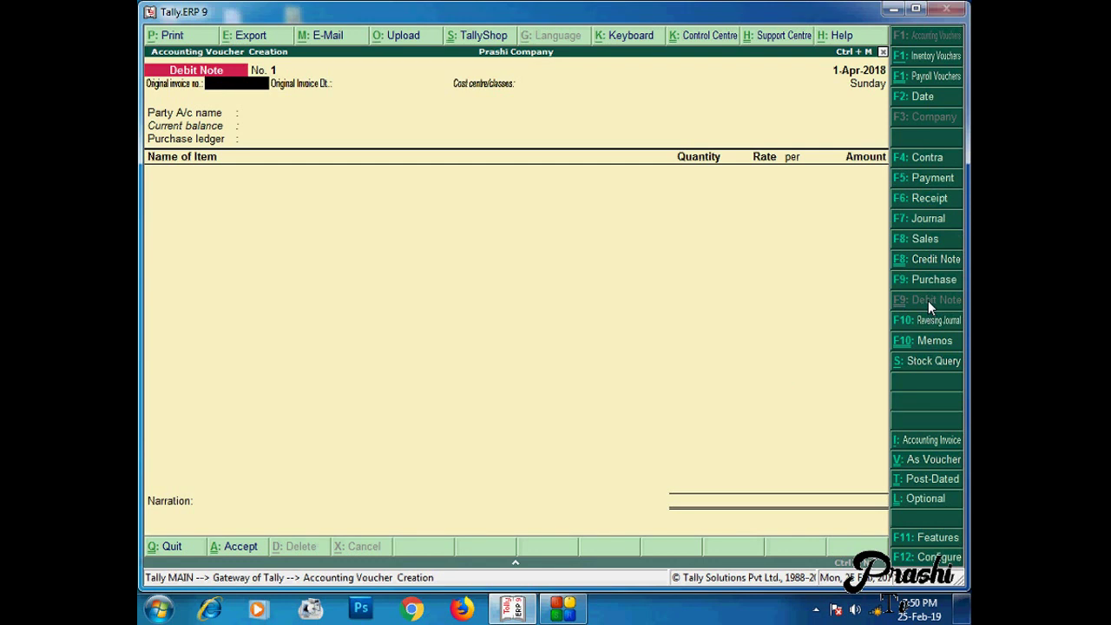
pyautogui.press('Escape')
pyautogui.press('y')
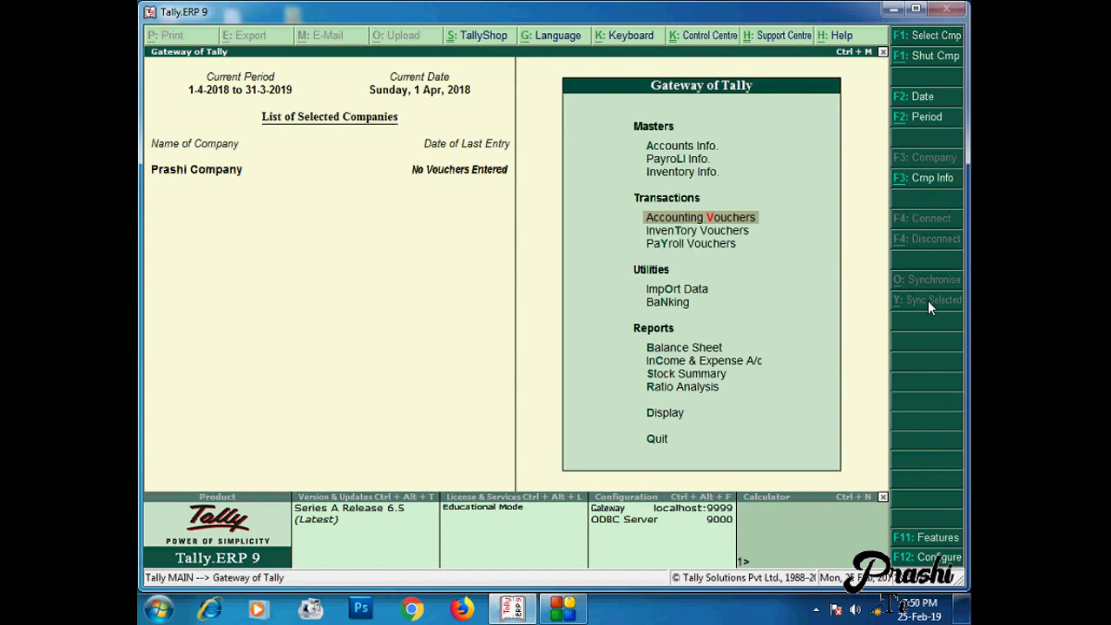
pyautogui.click(934, 540)
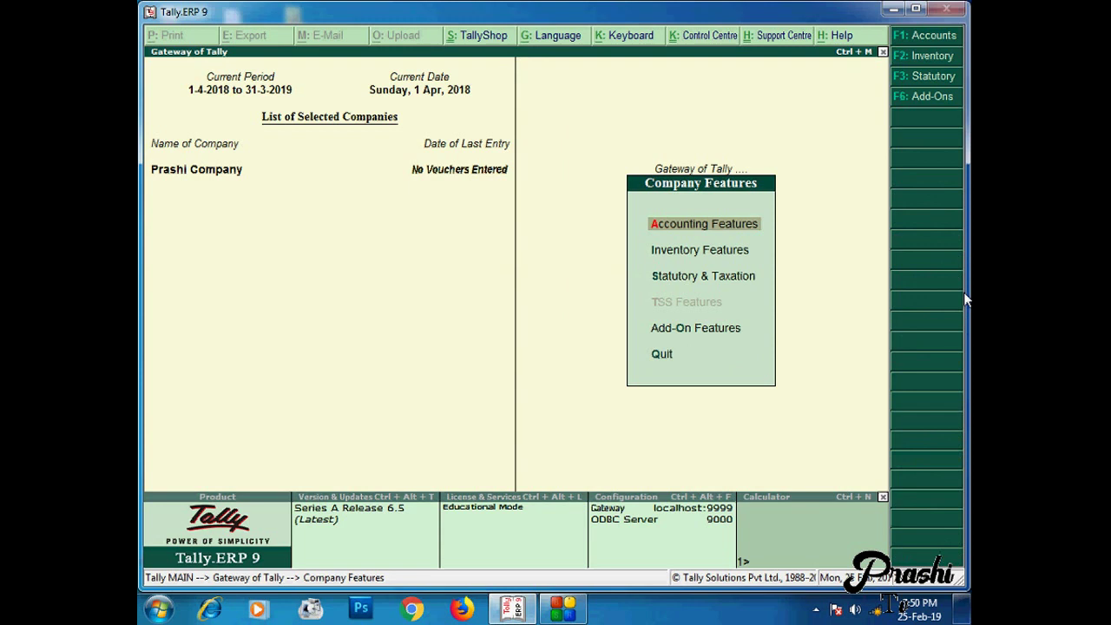
# Step: In Inventory Features, set Maintain multiple Godowns to Yes
pyautogui.press('Down')
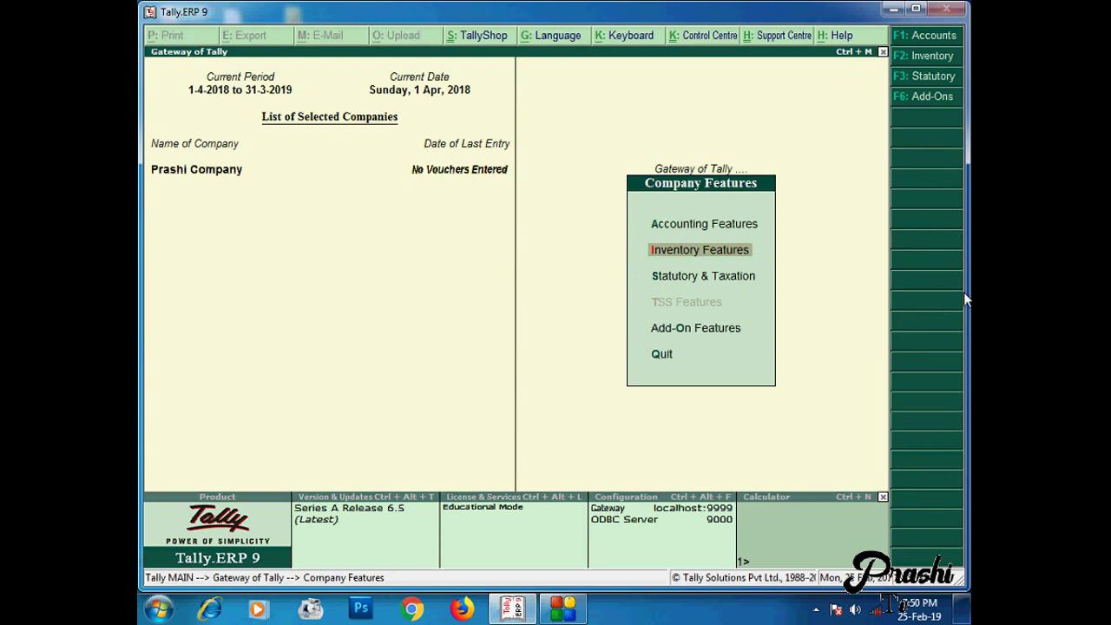
pyautogui.press('Return')
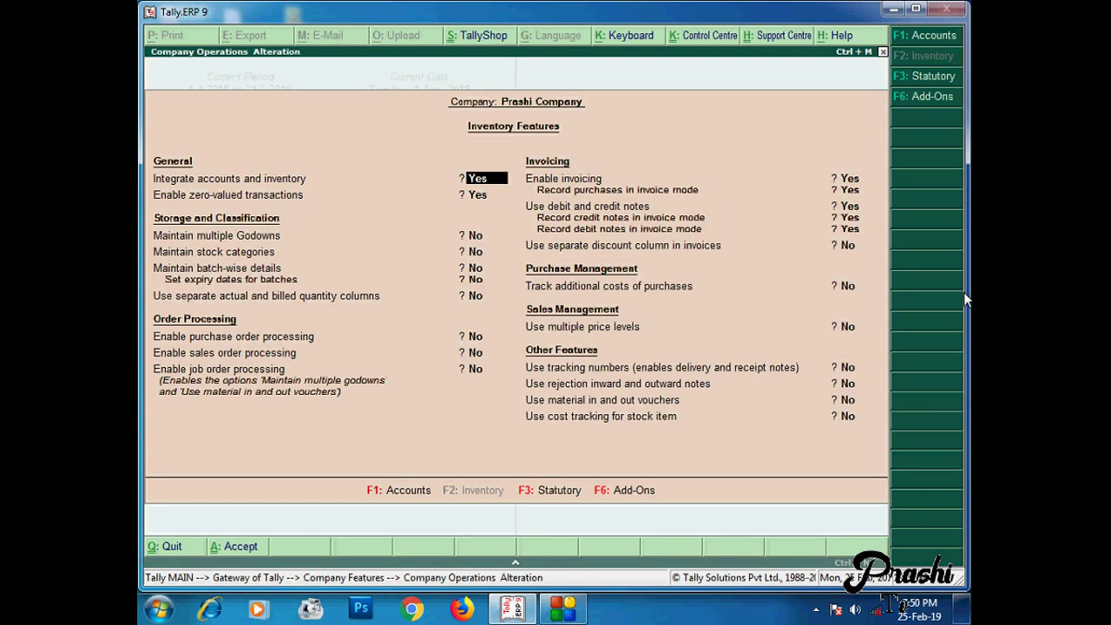
pyautogui.press('Return')
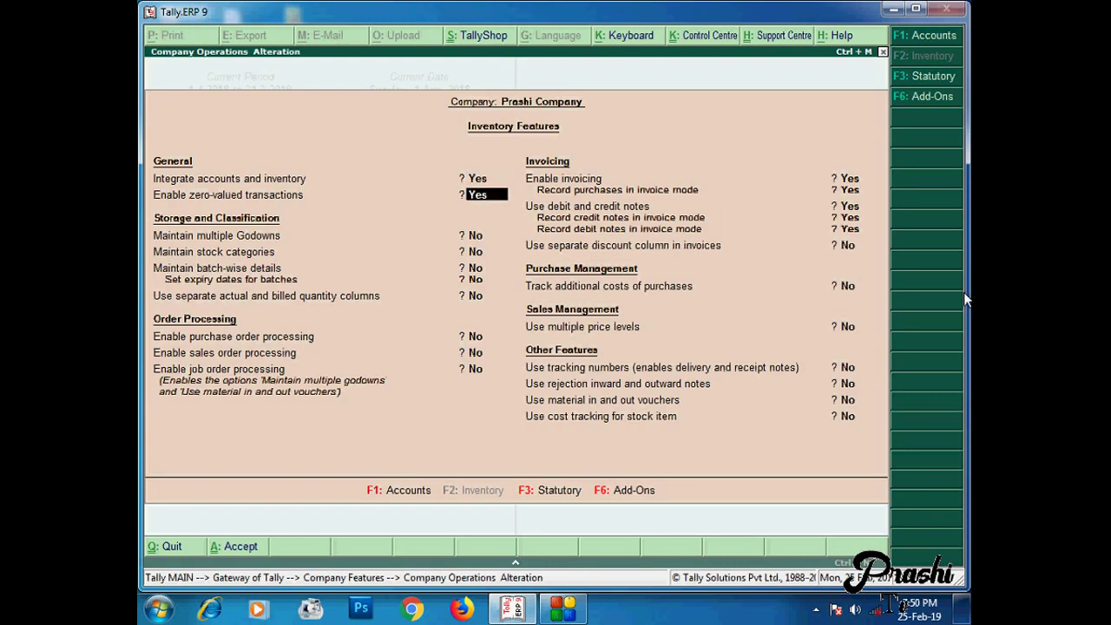
pyautogui.press('Return')
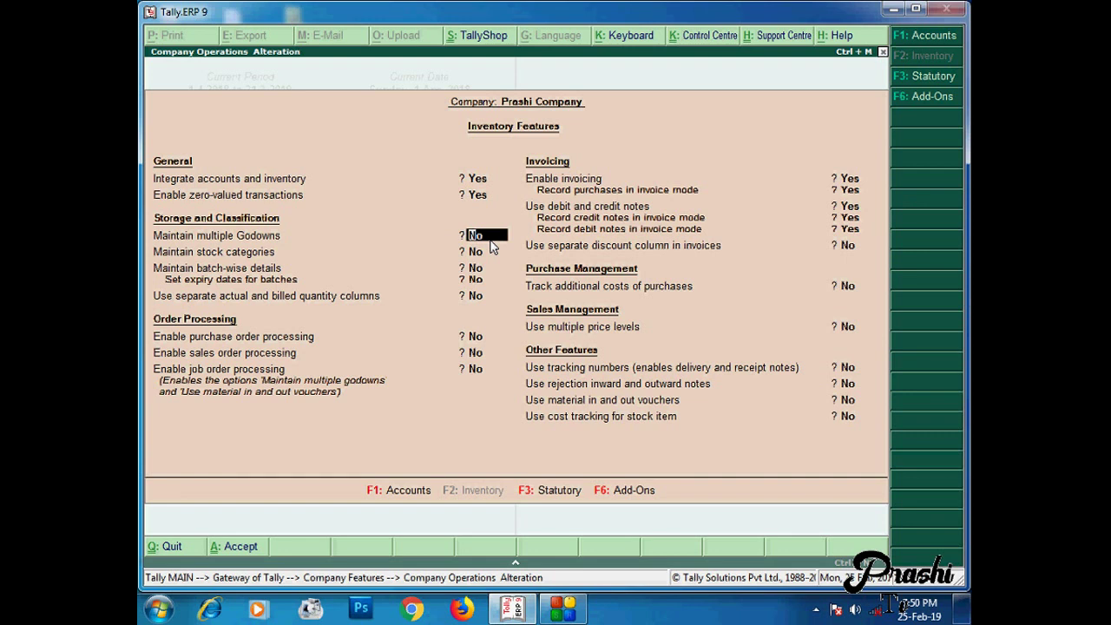
pyautogui.write('y')
pyautogui.press('Return')
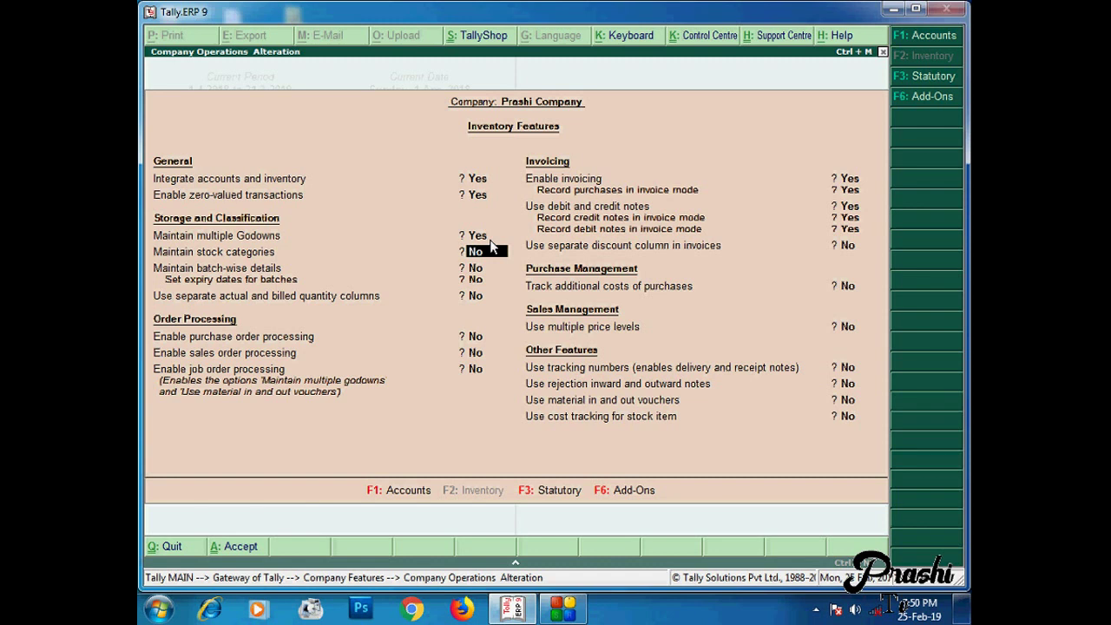
# Step: Enable stock categories, batch-wise details, batch expiry dates, and separate actual and billed quantities
pyautogui.write('y')
pyautogui.press('Return')
pyautogui.write('y')
pyautogui.press('Return')
pyautogui.write('y')
pyautogui.press('Return')
pyautogui.write('y')
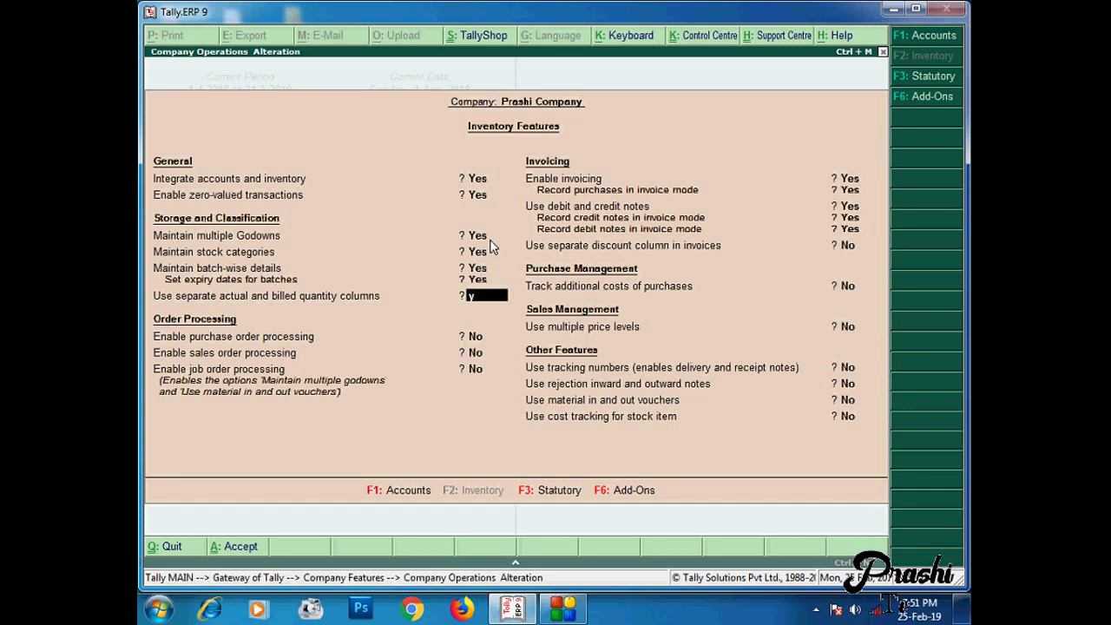
pyautogui.press('Return')
# Step: Enable purchase order, sales order and job order processing
pyautogui.write('y')
pyautogui.press('Return')
pyautogui.write('y')
pyautogui.press('Return')
pyautogui.write('y')
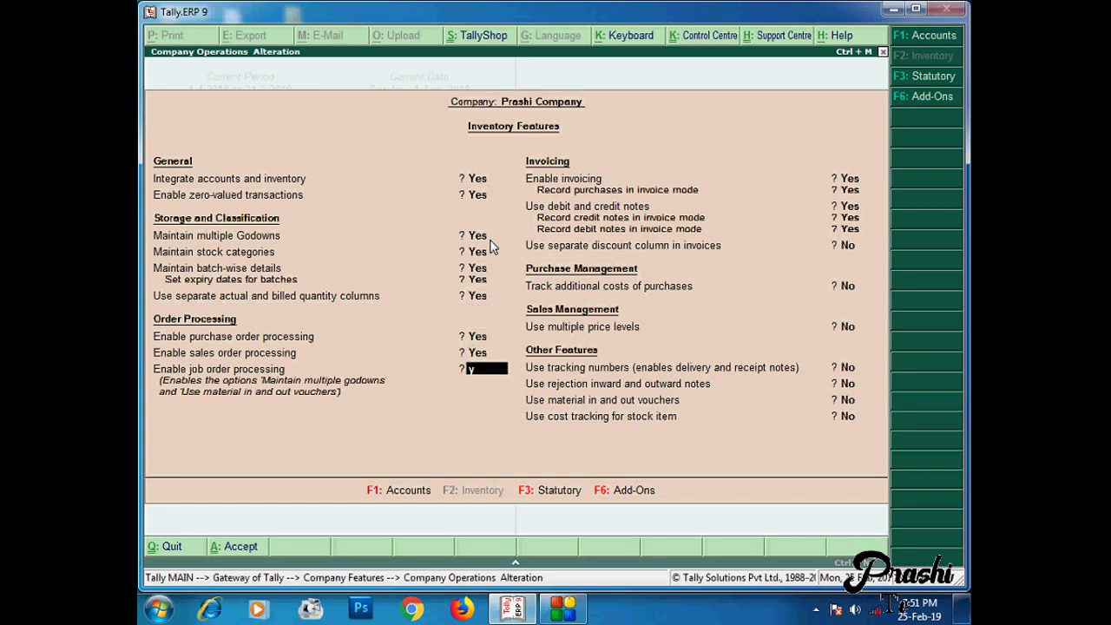
pyautogui.press('Return')
pyautogui.press('Return')
pyautogui.press('Return')
pyautogui.press('Return')
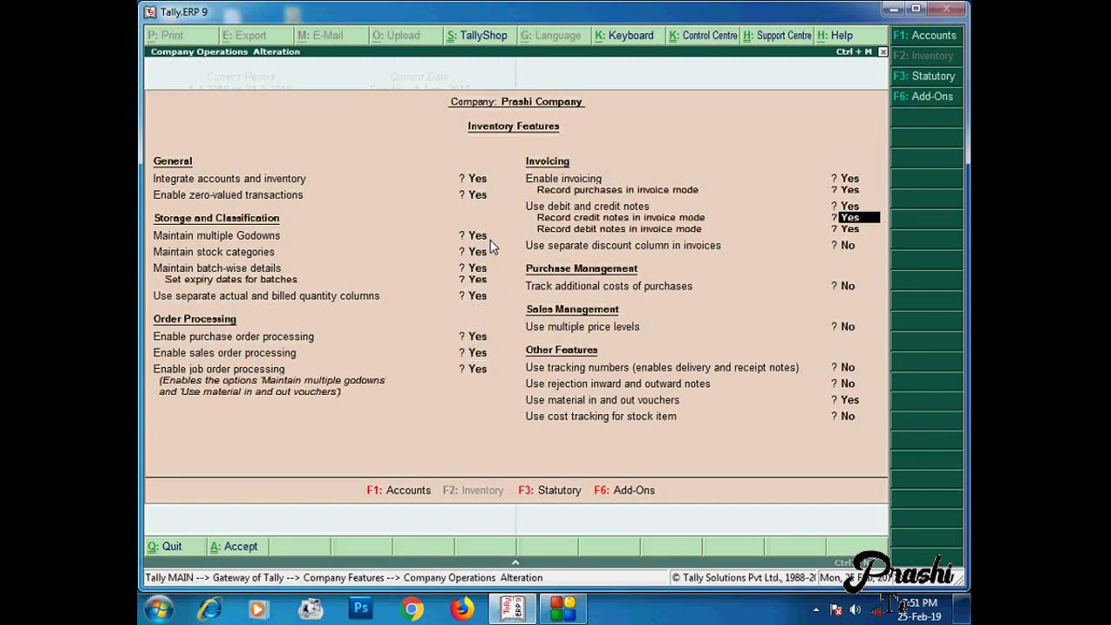
# Step: Enable a separate discount column, additional purchase cost tracking and multiple price levels
pyautogui.press('Return')
pyautogui.press('Return')
pyautogui.write('y')
pyautogui.press('Return')
pyautogui.write('y')
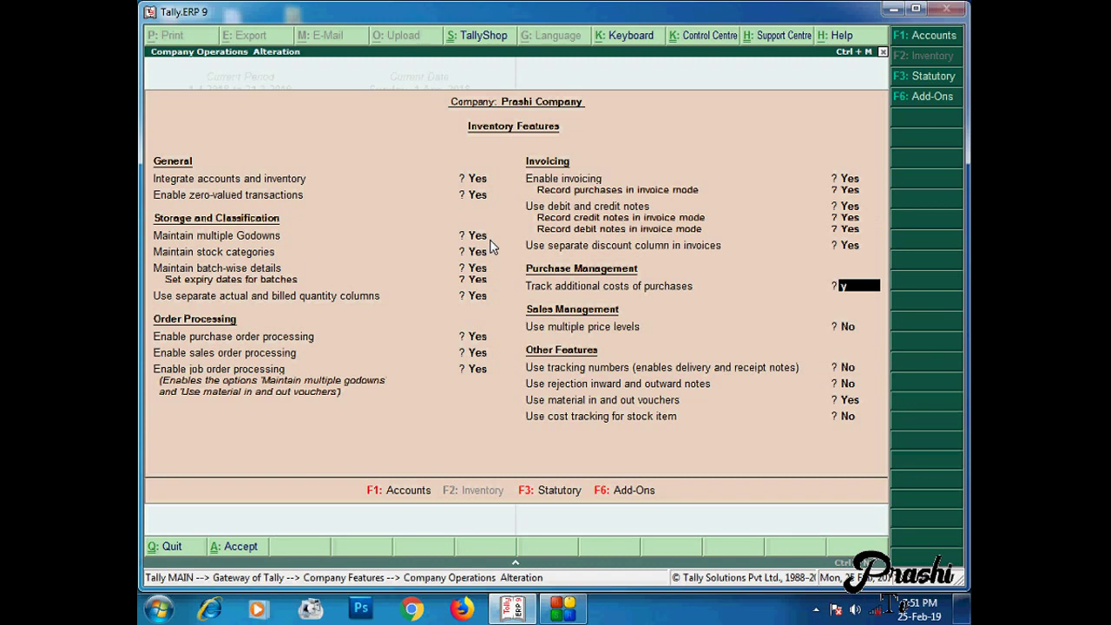
pyautogui.press('Return')
pyautogui.write('y')
pyautogui.press('Return')
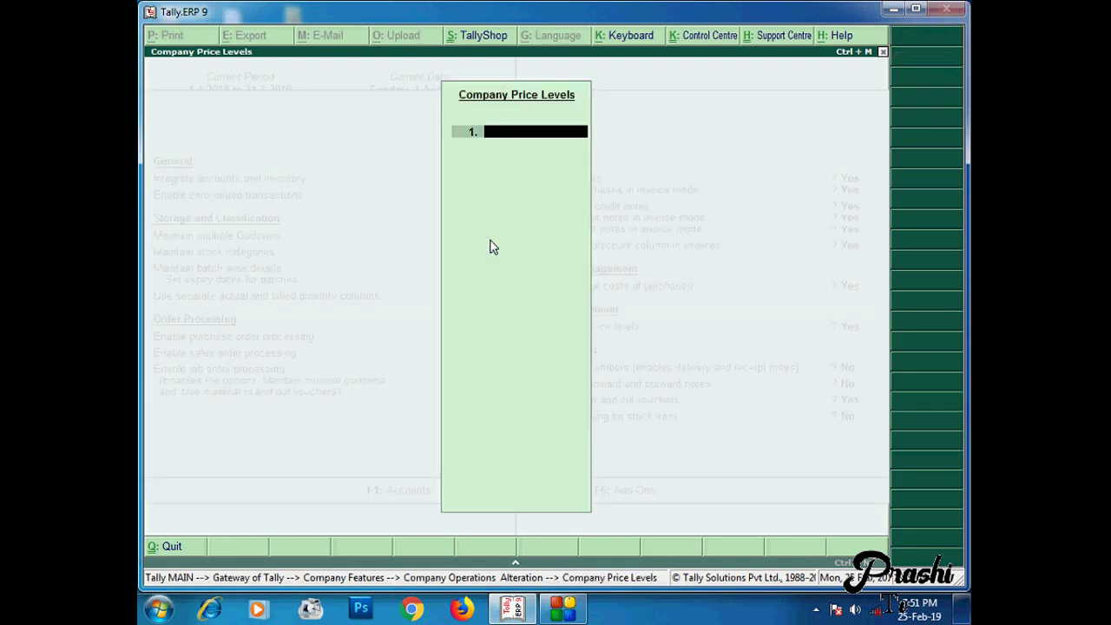
pyautogui.press('Return')
# Step: Enable tracking numbers, rejection notes and material in/out vouchers, then save the features
pyautogui.write('y')
pyautogui.press('Return')
pyautogui.write('y')
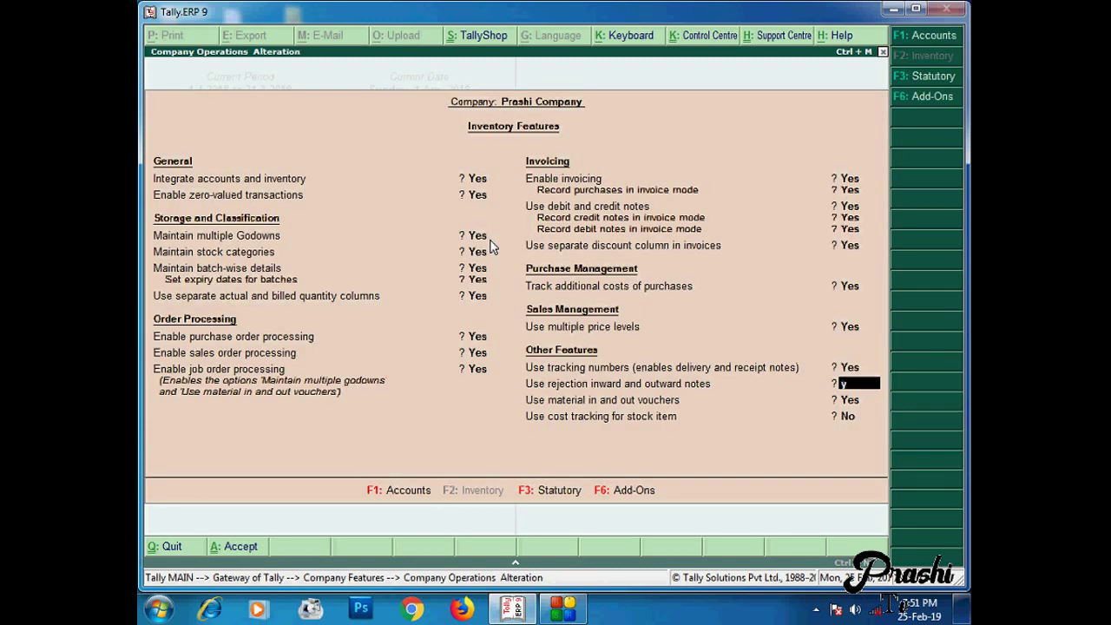
pyautogui.press('Return')
pyautogui.press('Return')
pyautogui.write('y')
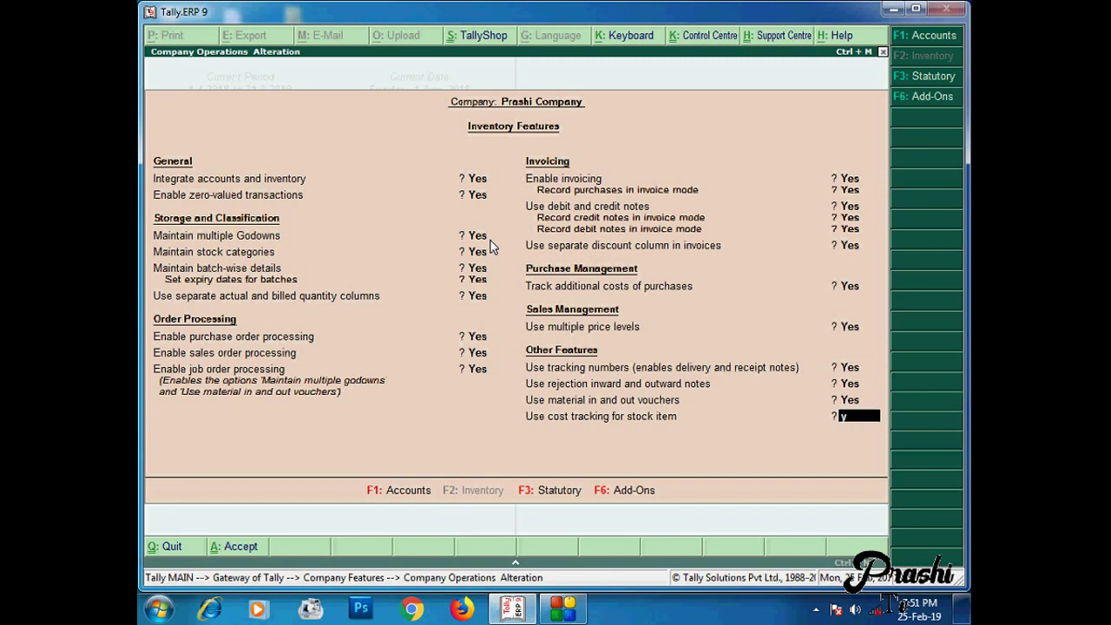
pyautogui.press('Return')
pyautogui.press('y')
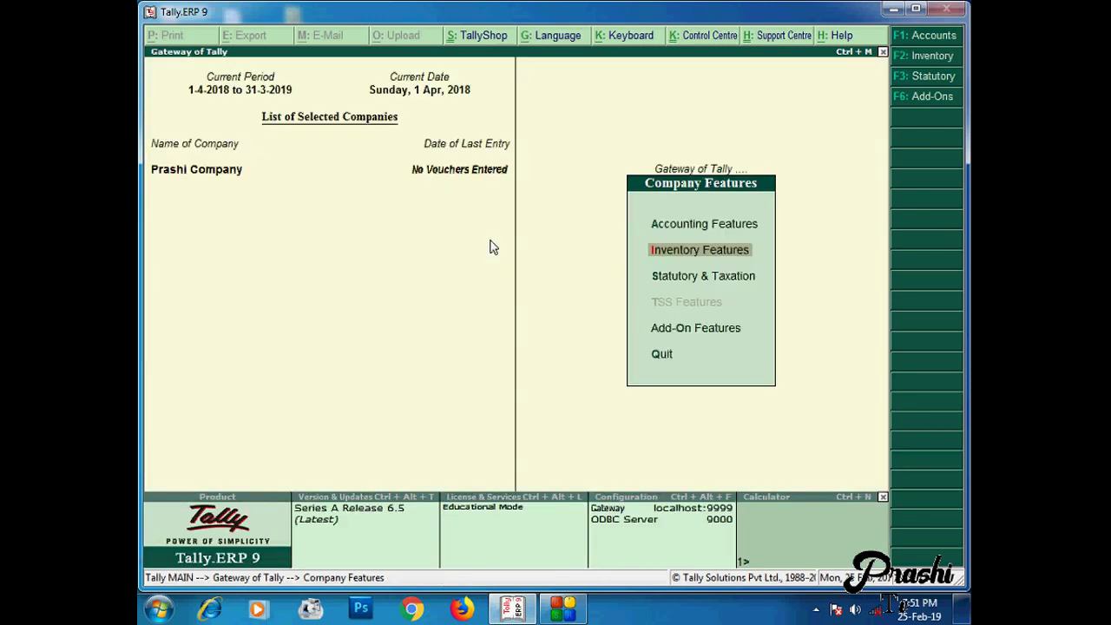